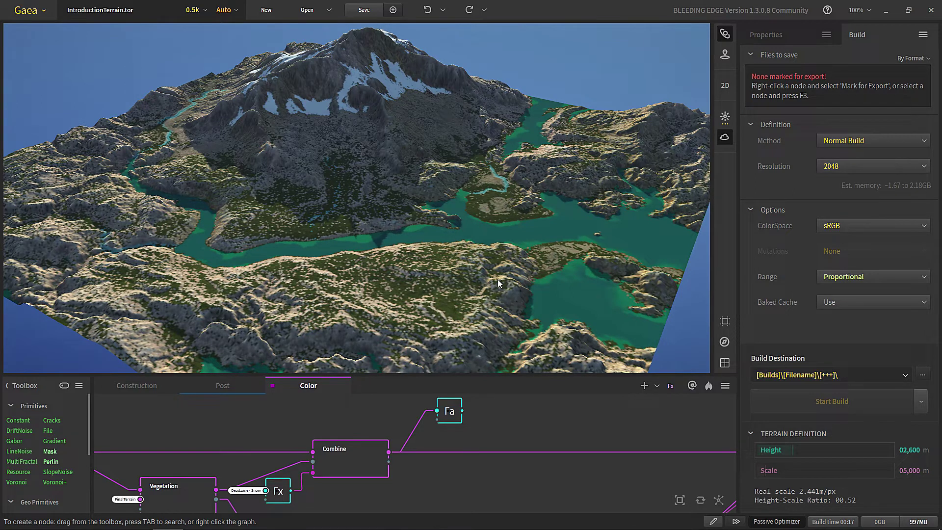
Mark the Combine node connected to the Fa node in the Color graph for export.
middle_click_drag(493, 398, 413, 450)
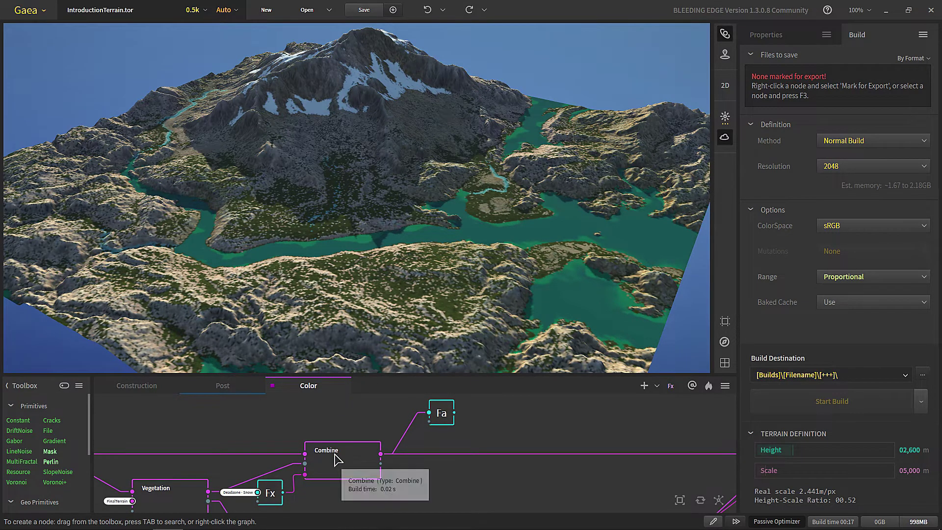
left_click(352, 466)
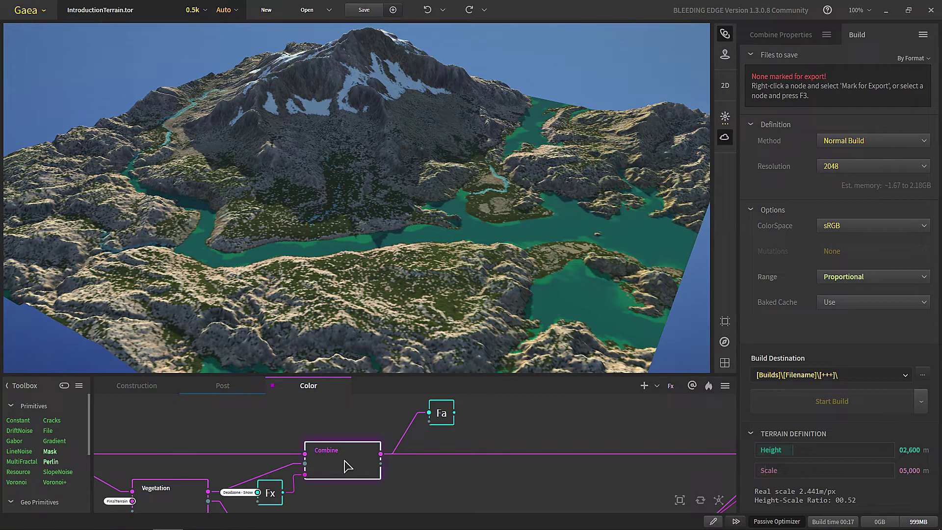
right_click(348, 466)
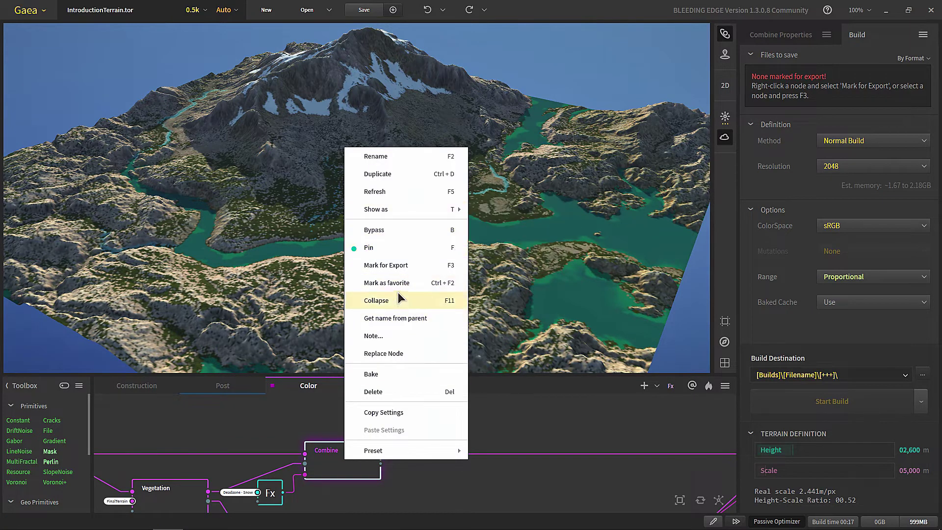
left_click(397, 266)
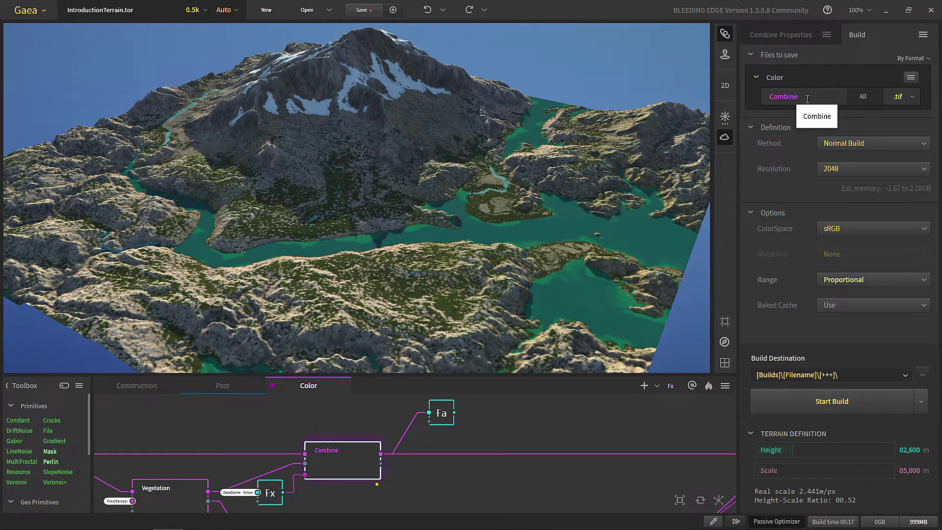
Review the Combine node's export outputs and file formats, and set the format for all Color graph nodes to PNG (16-bit).
left_click(862, 97)
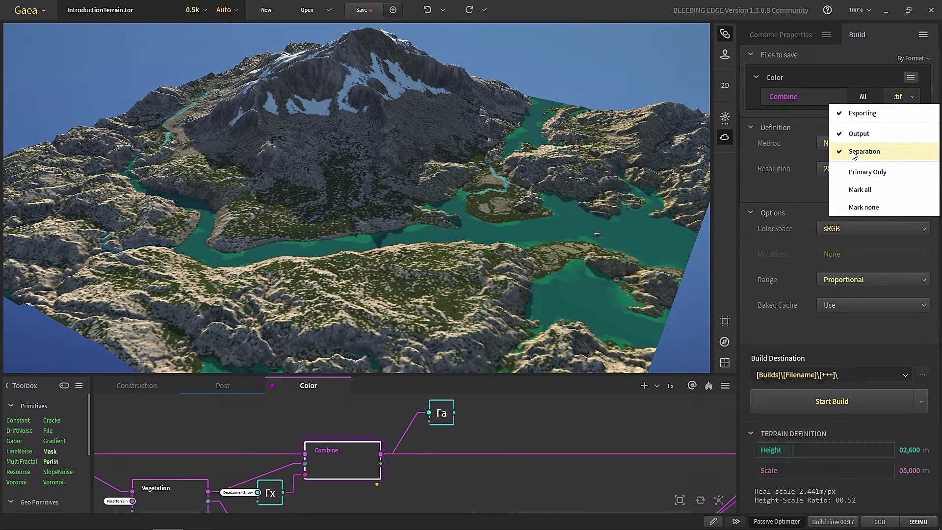
left_click(905, 101)
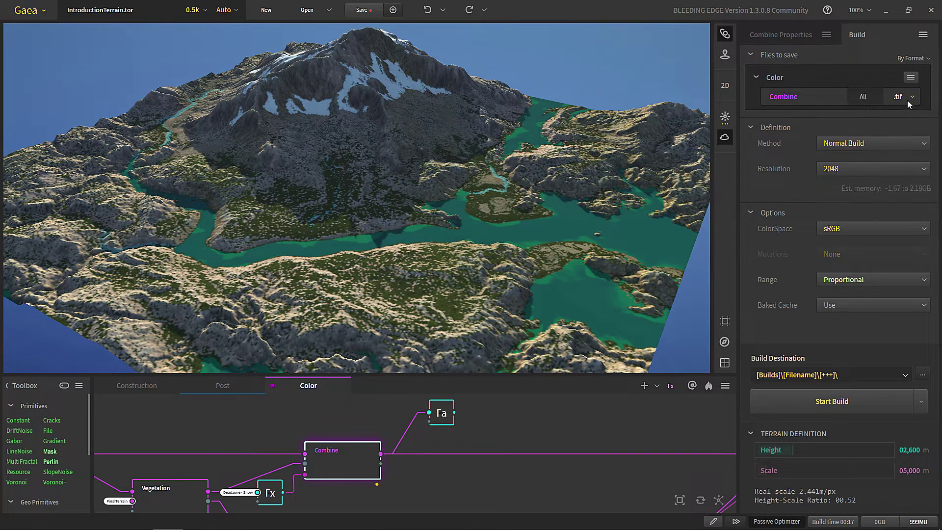
left_click(913, 98)
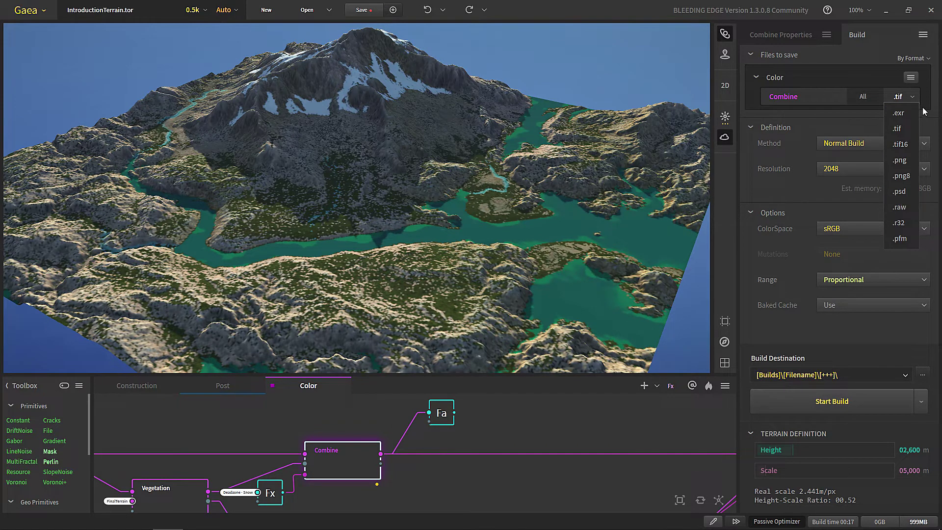
left_click(914, 96)
left_click(911, 80)
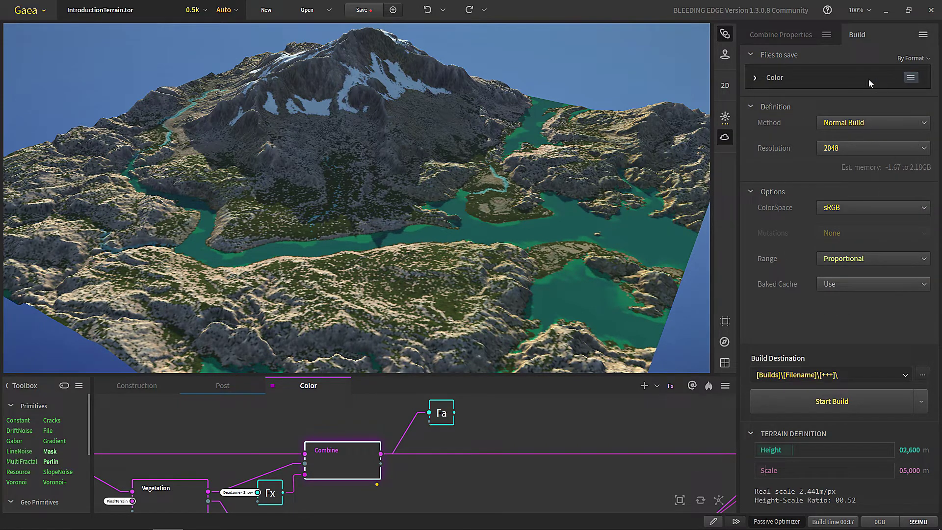
left_click(870, 83)
left_click(908, 79)
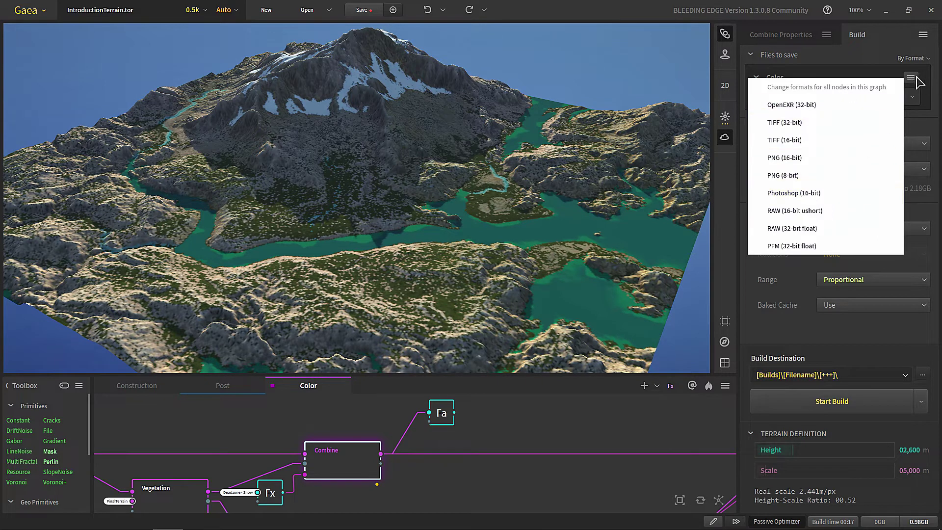
left_click(913, 79)
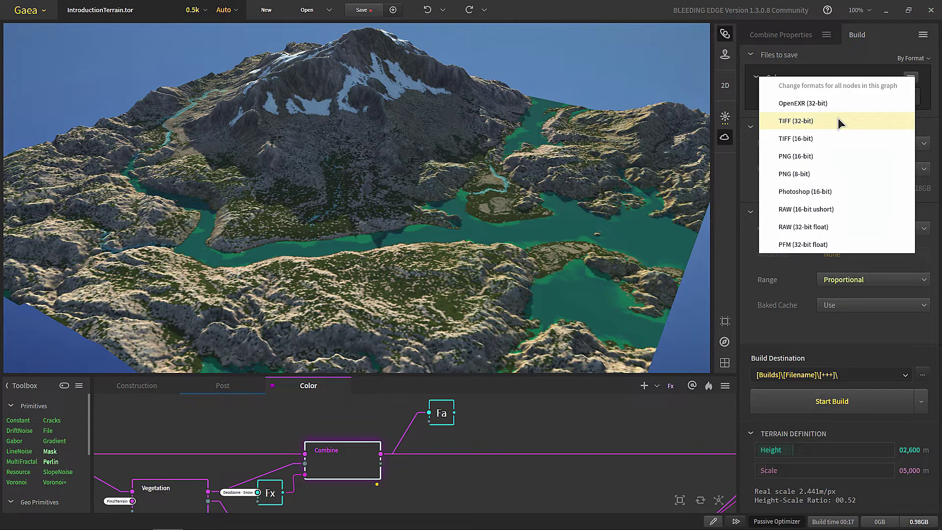
left_click(805, 157)
left_click(509, 282)
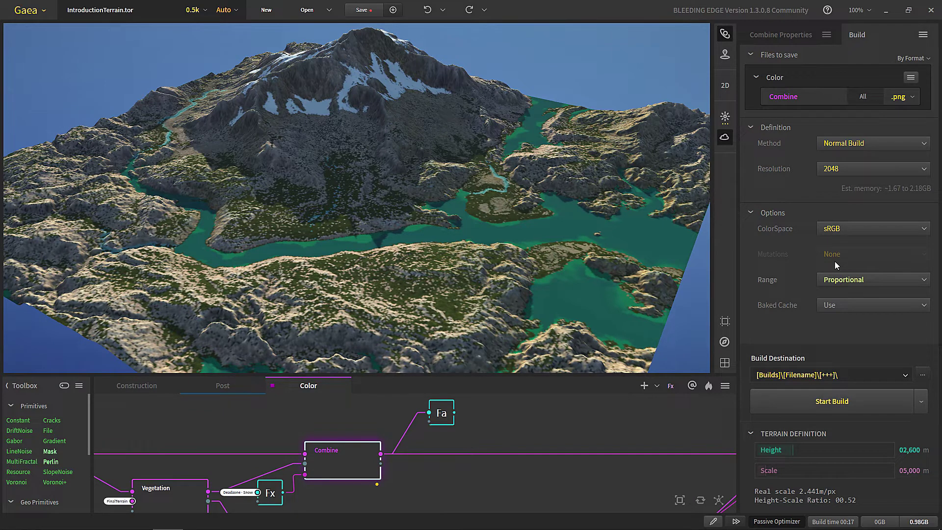
In the Post graph, move the FinalTerrain node closer to the Lakes node and mark it for export.
scroll(431, 429, "down", 3)
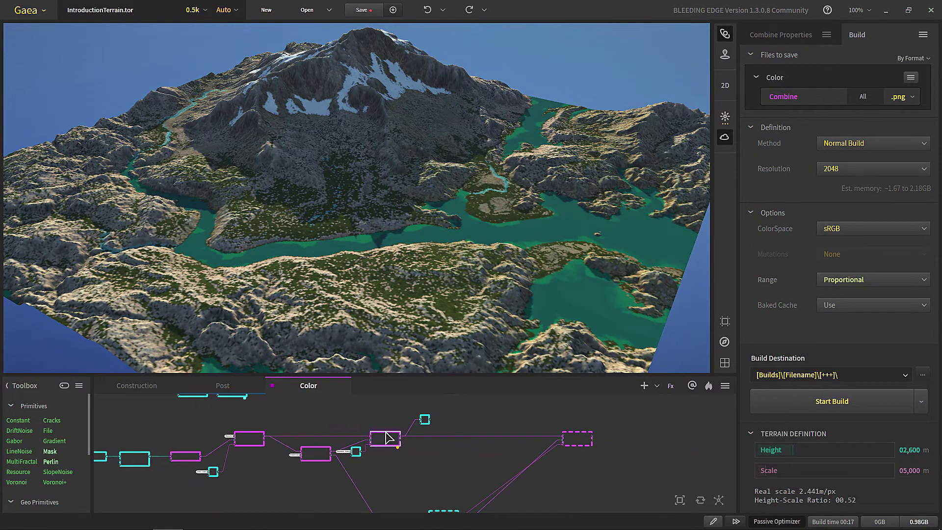
scroll(432, 429, "up", 1)
scroll(400, 437, "up", 2)
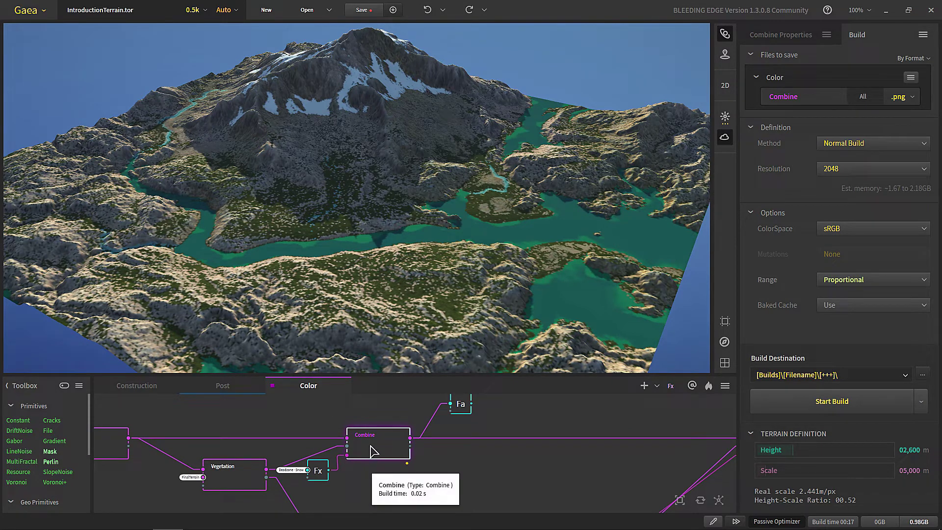
left_click(206, 386)
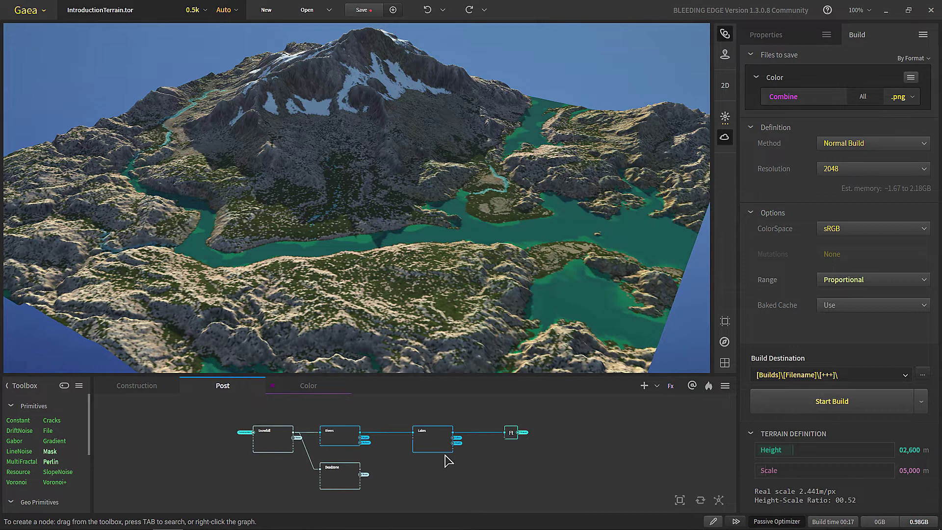
scroll(526, 438, "up", 3)
right_click(501, 441)
left_click(501, 440)
scroll(448, 450, "up", 1)
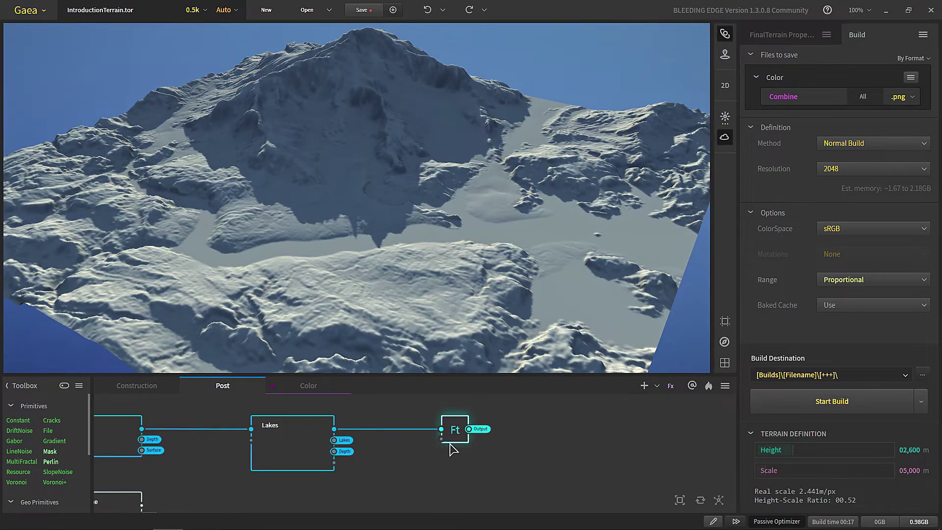
left_click_drag(452, 433, 411, 434)
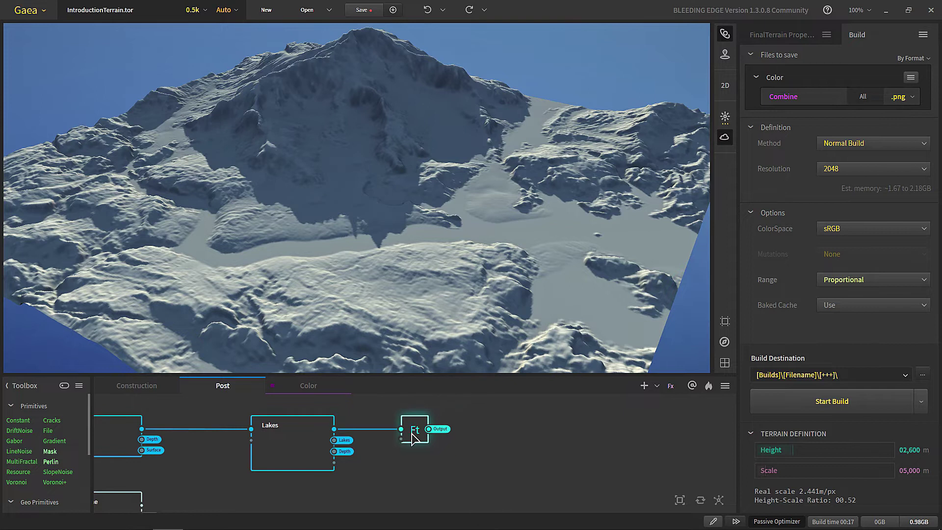
scroll(411, 436, "up", 2)
right_click(413, 434)
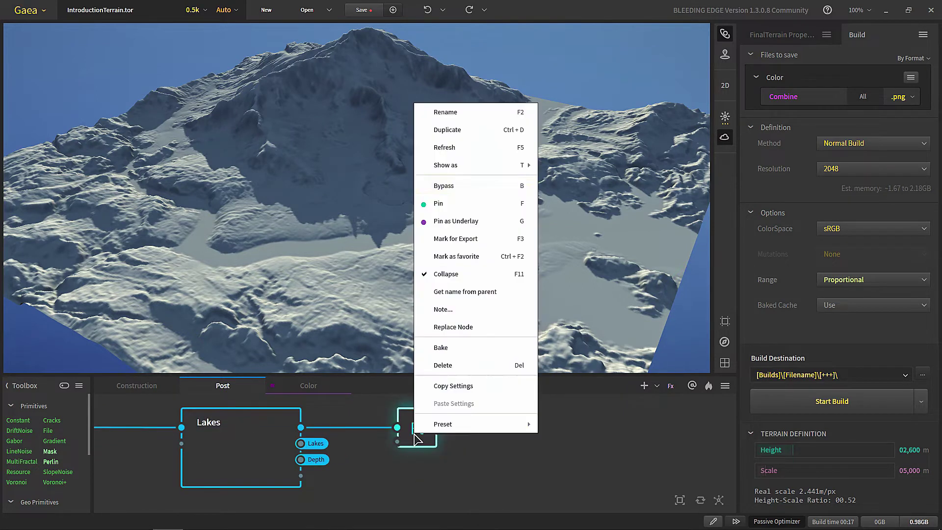
left_click(458, 239)
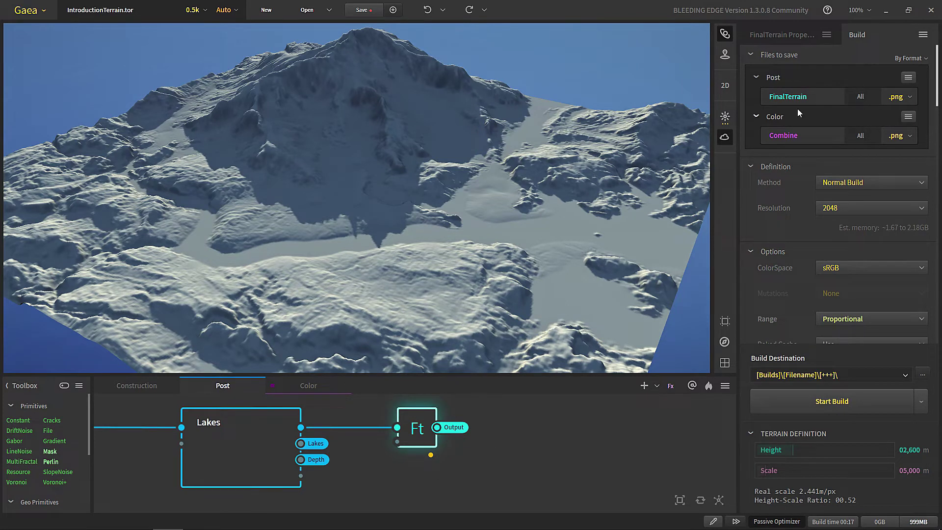
Check which outputs of the FinalTerrain node are included in the export.
scroll(415, 431, "up", 3)
scroll(409, 430, "down", 1)
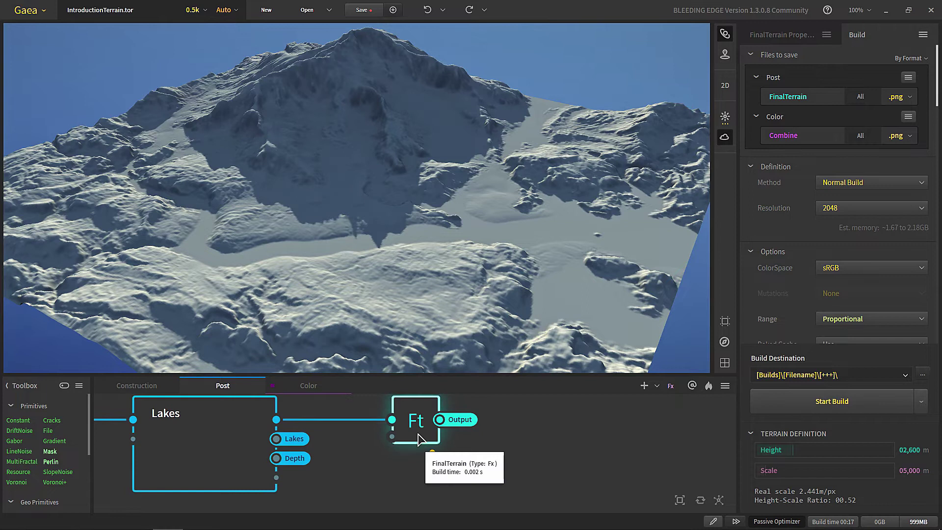
left_click(869, 100)
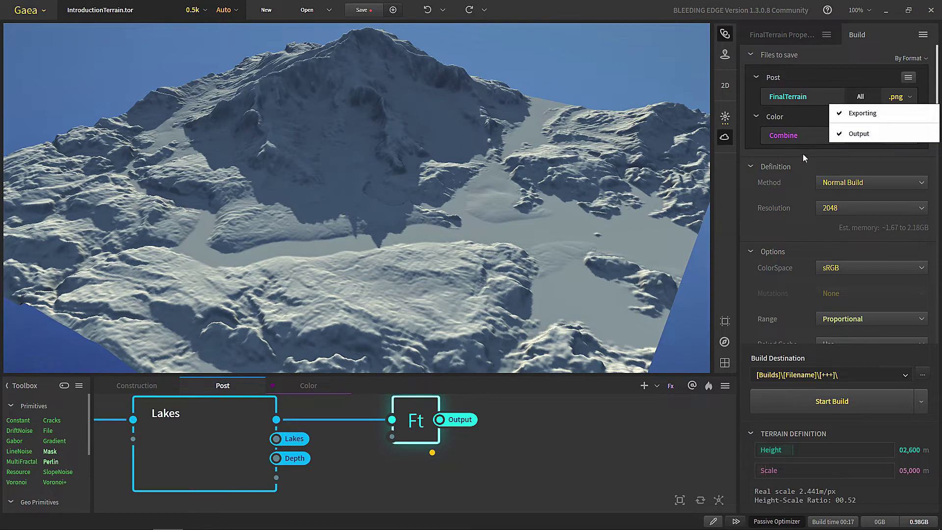
left_click(485, 454)
Return to the Color graph and preview the whole coloured terrain from the Combine node marked for export.
left_click(314, 385)
scroll(405, 447, "down", 3)
scroll(472, 465, "up", 5)
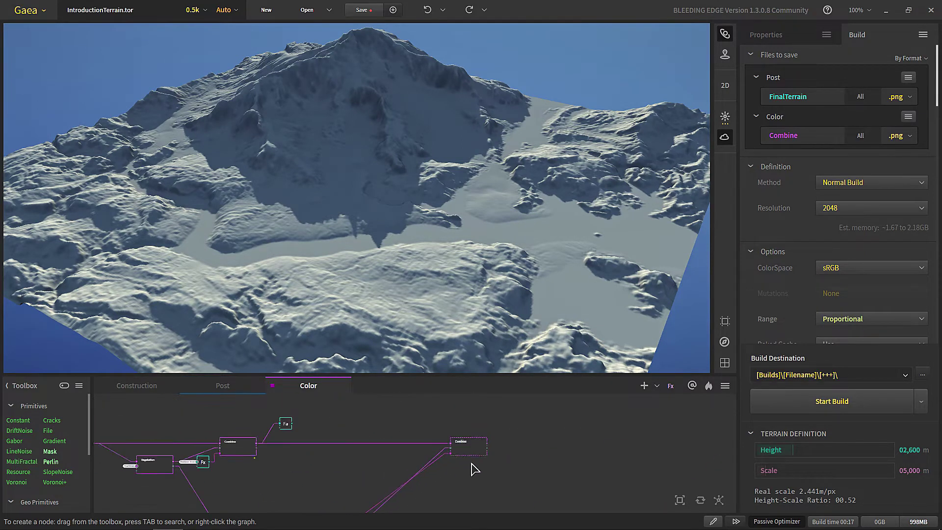
scroll(478, 457, "down", 3)
scroll(447, 443, "up", 4)
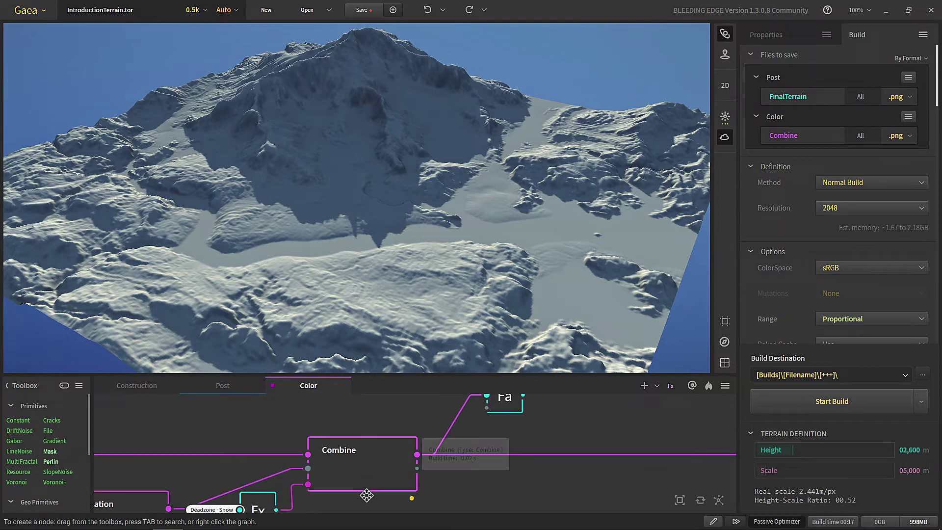
left_click(356, 483)
scroll(369, 270, "down", 5)
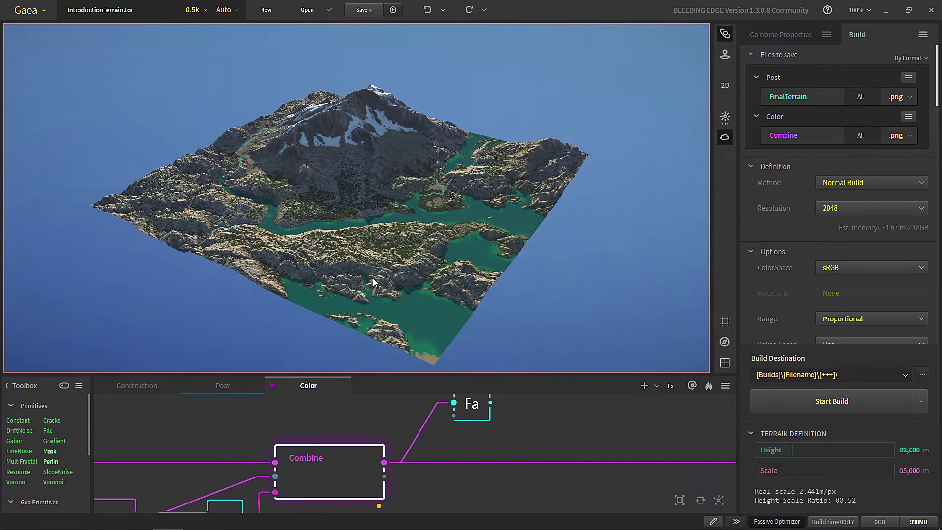
scroll(372, 284, "up", 3)
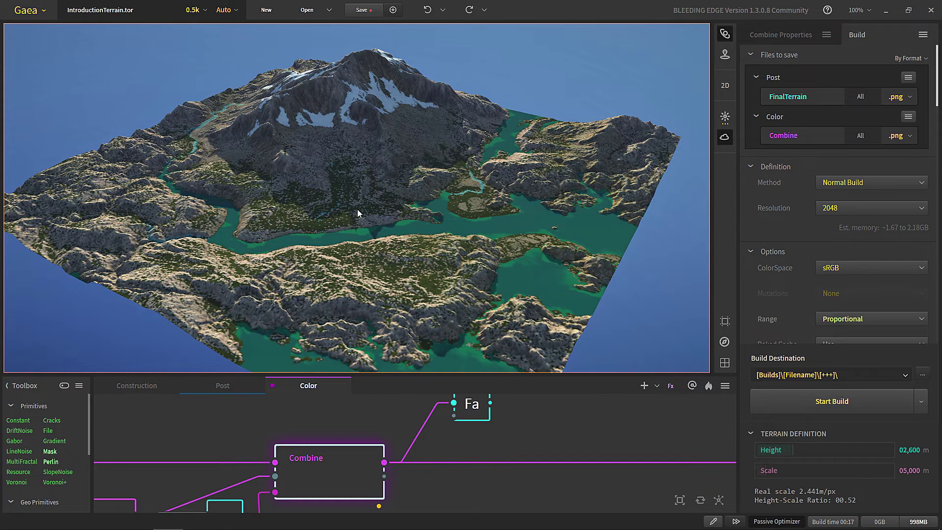
Mark the FinalAlbedo node in the Color graph for export.
middle_click_drag(448, 451, 430, 473)
left_click(454, 440)
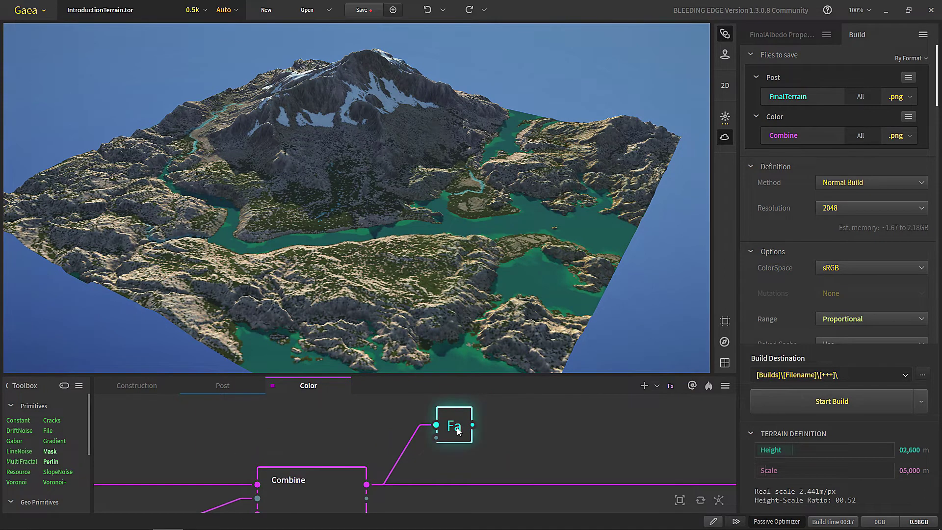
right_click(457, 428)
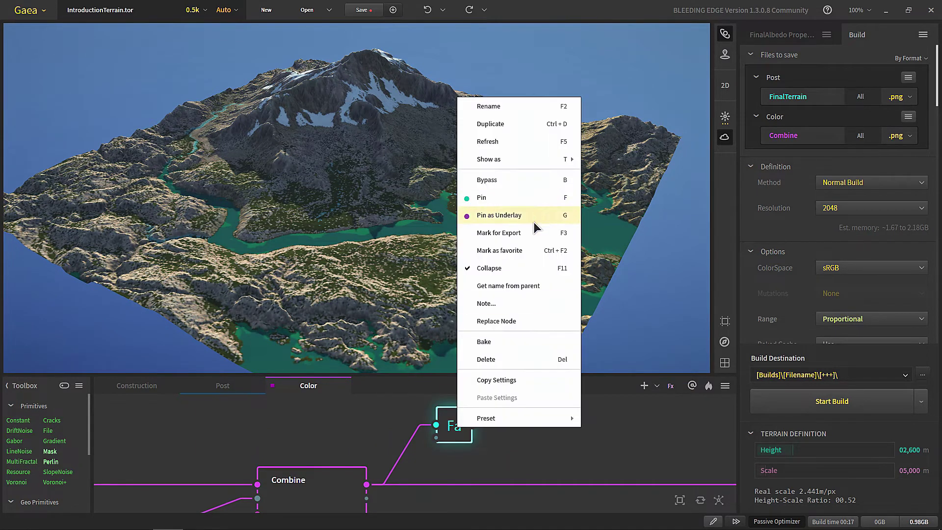
left_click(525, 232)
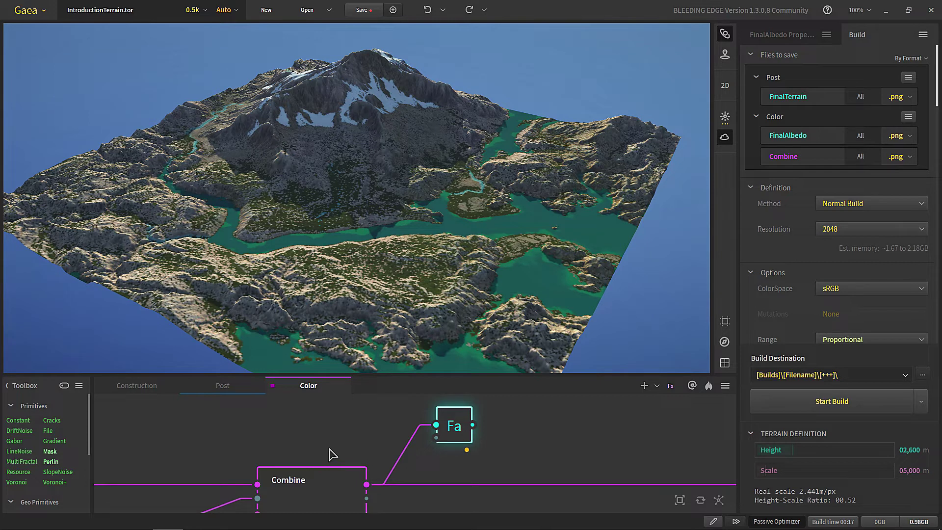
Locate the Voronoi node above the SatMaps Combine in the Color graph and mark it for export.
scroll(332, 451, "down", 5)
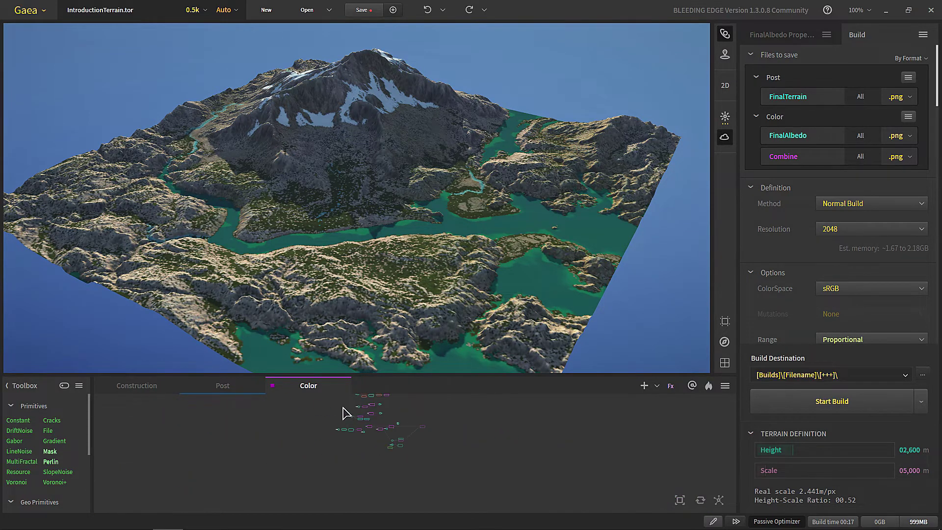
scroll(353, 468, "up", 5)
middle_click_drag(432, 476, 338, 425)
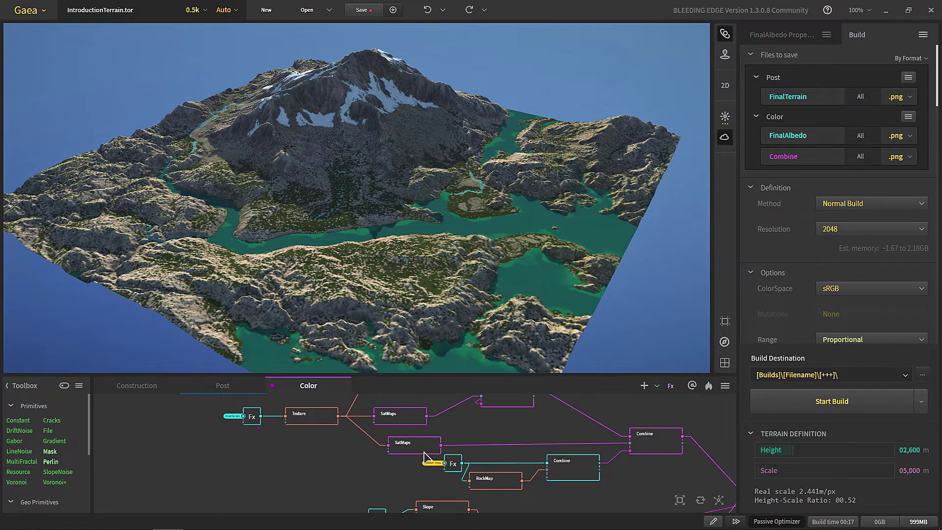
scroll(452, 442, "up", 3)
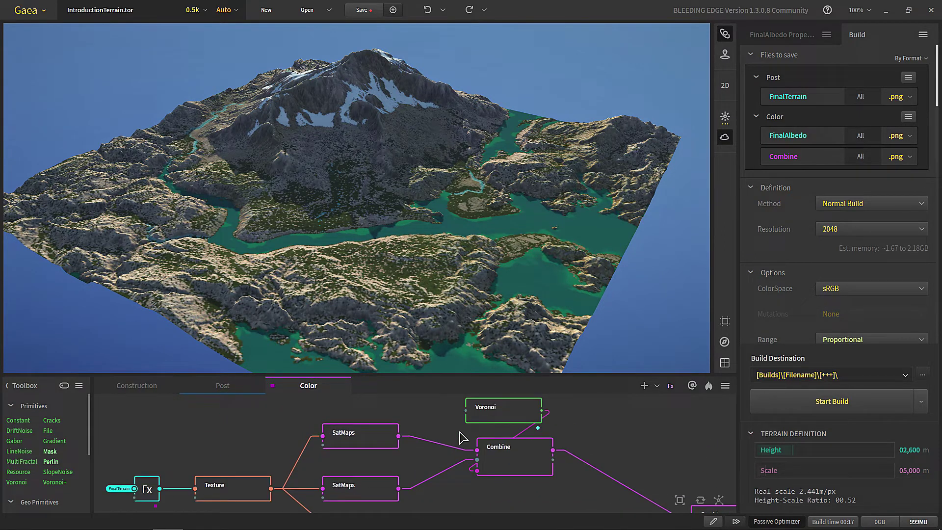
middle_click_drag(458, 448, 431, 476)
left_click(442, 434)
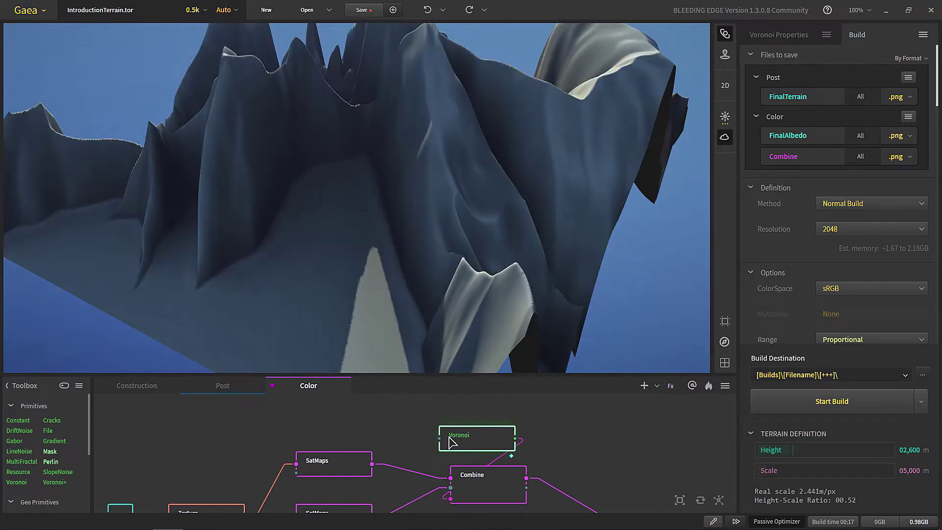
scroll(361, 240, "down", 3)
right_click(478, 440)
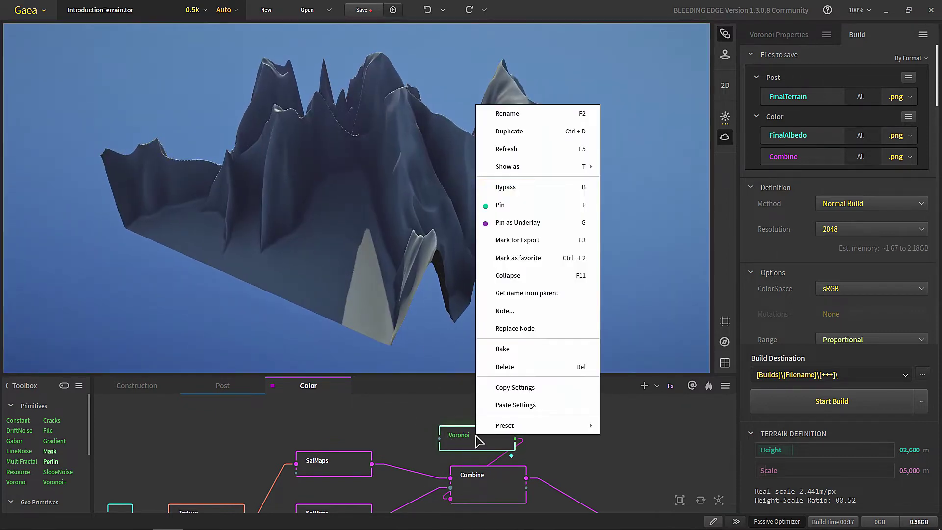
left_click(541, 240)
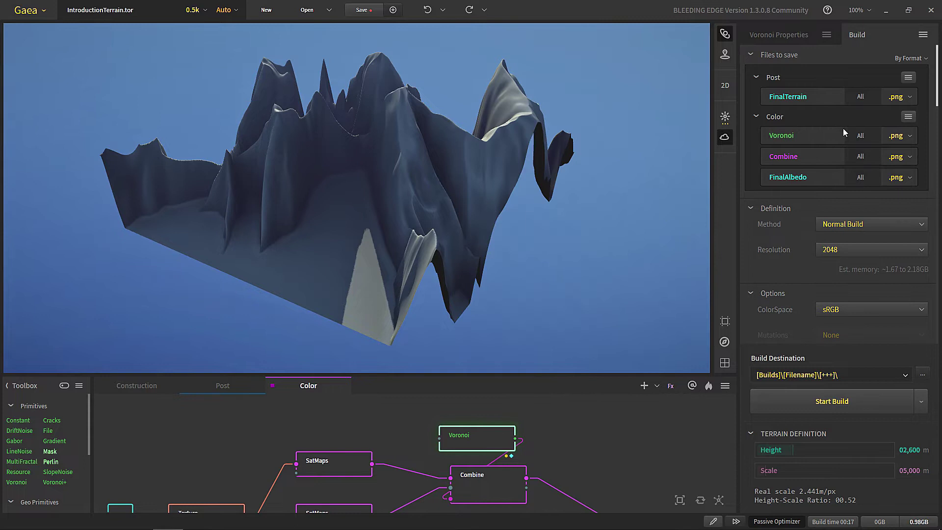
Preview the Combine node that follows the RockMap node and mark it for export.
scroll(429, 441, "down", 5)
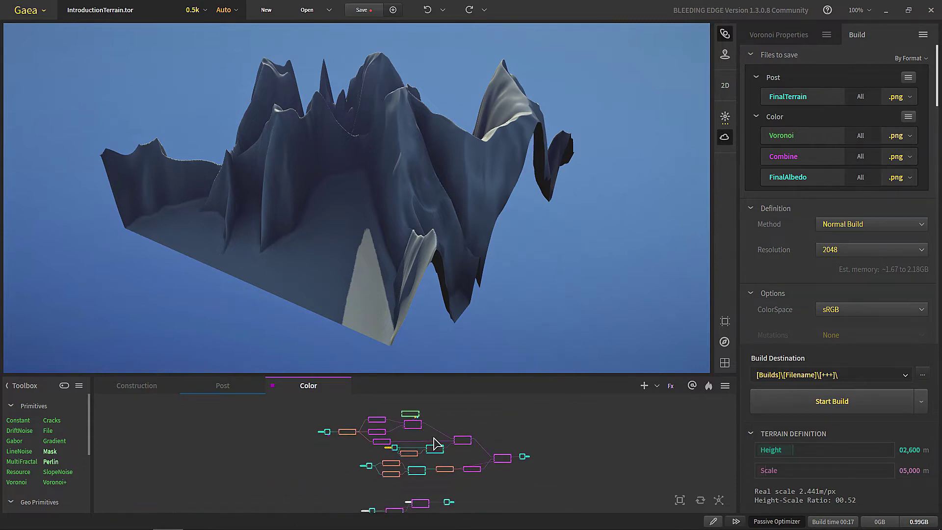
scroll(429, 442, "up", 5)
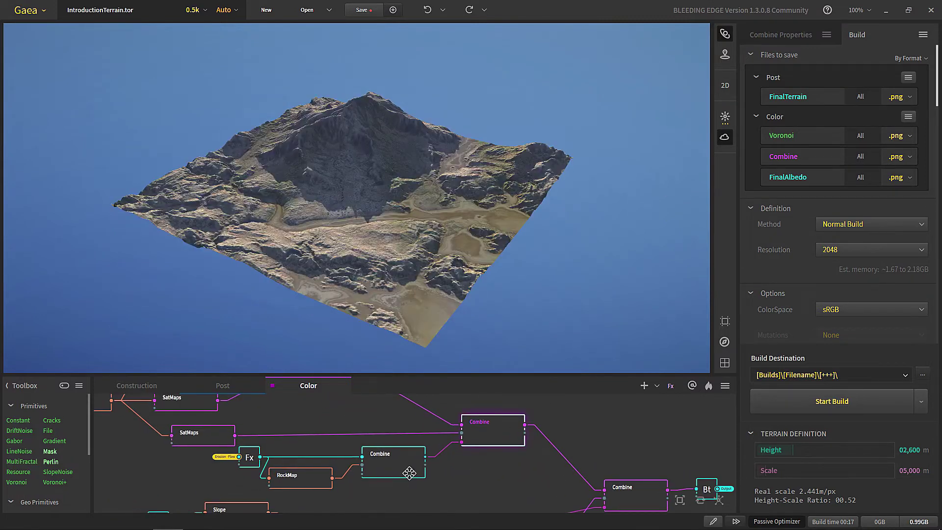
left_click(404, 456)
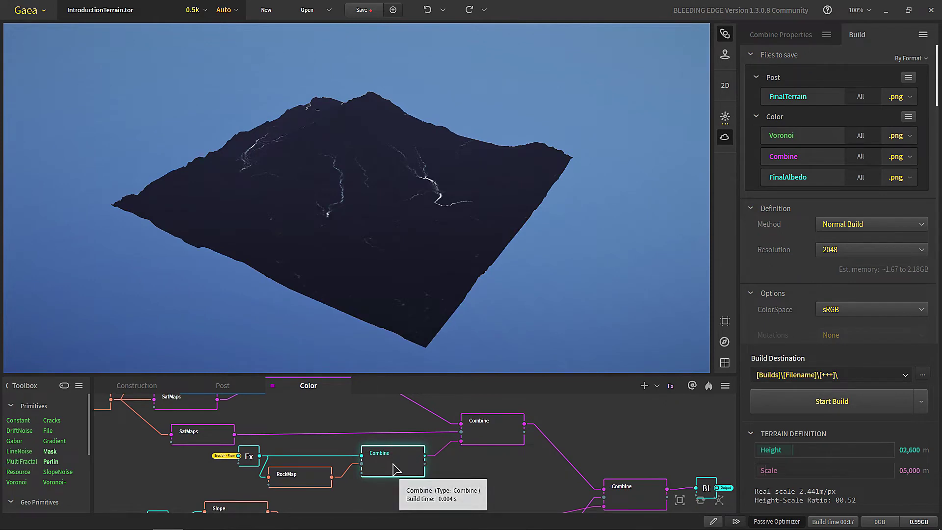
right_click(395, 467)
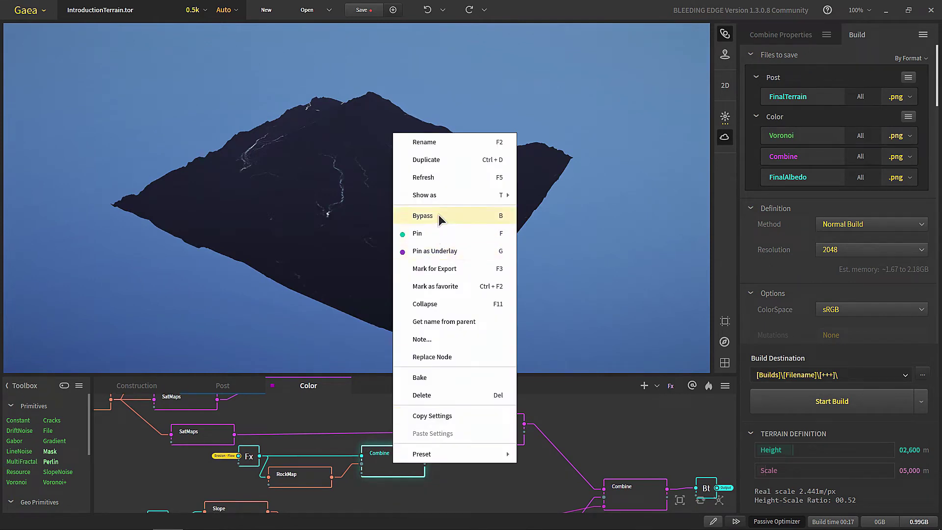
left_click(445, 269)
Preview the coloured terrain from the Combine node feeding the Bt node and examine its surface texture up close.
scroll(431, 488, "down", 3)
scroll(543, 444, "up", 3)
left_click(546, 442)
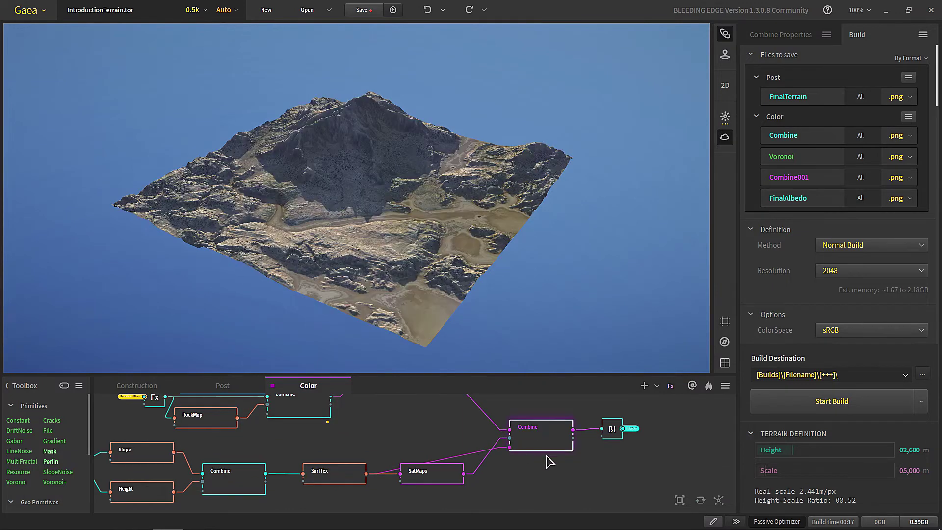
scroll(510, 446, "up", 1)
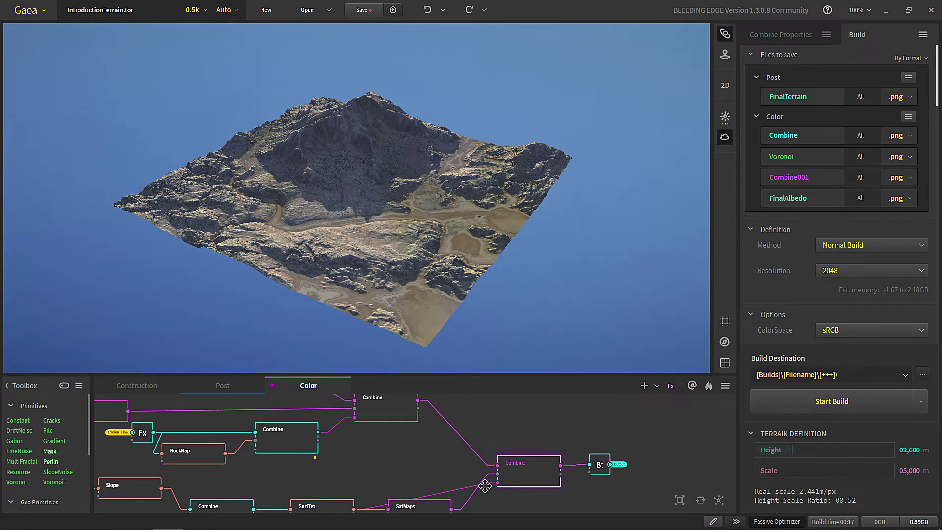
left_click(527, 479)
scroll(358, 163, "up", 5)
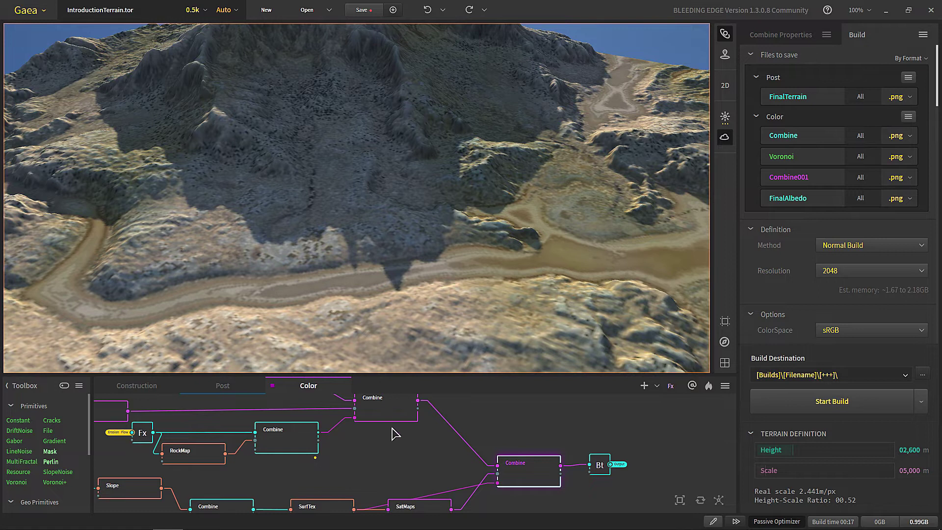
scroll(287, 138, "down", 3)
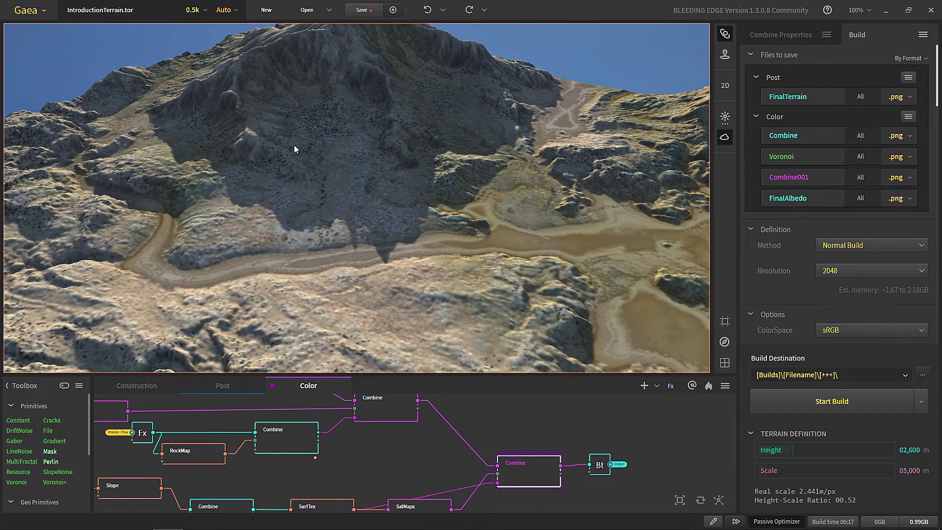
Preview the SurfTex node's mask and mark that node for export.
middle_click_drag(400, 492, 445, 452)
left_click(368, 468)
scroll(328, 169, "down", 5)
scroll(331, 181, "up", 3)
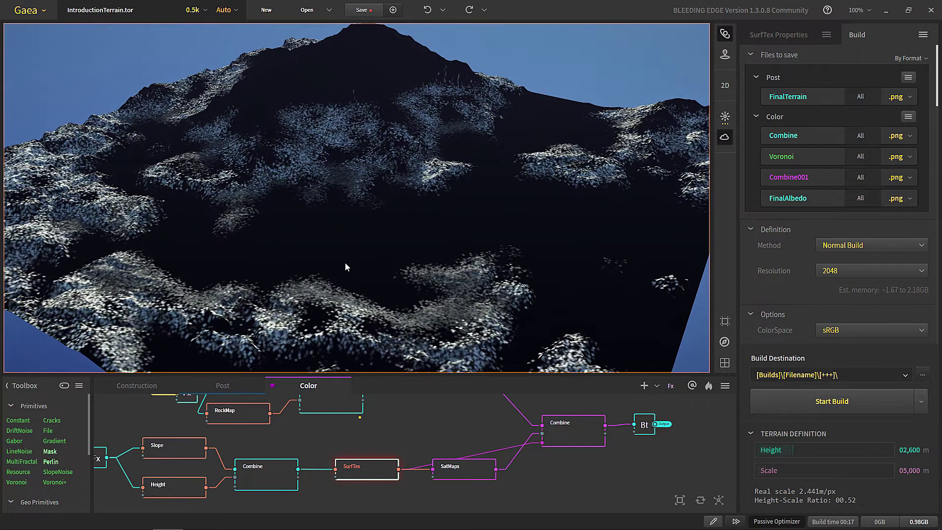
right_click(365, 468)
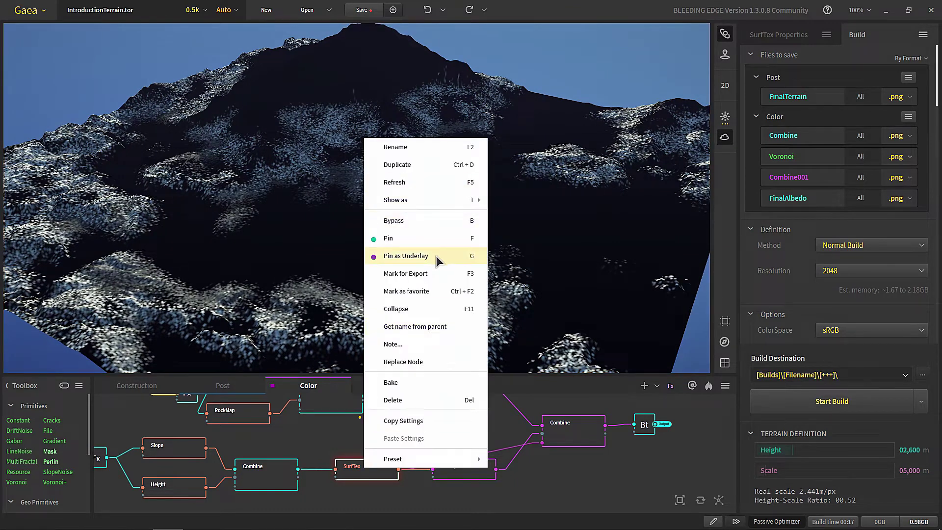
left_click(421, 281)
Preview the snow Combine node and mark the Fx node fed by Snowfall - Snow for export.
scroll(414, 447, "down", 3)
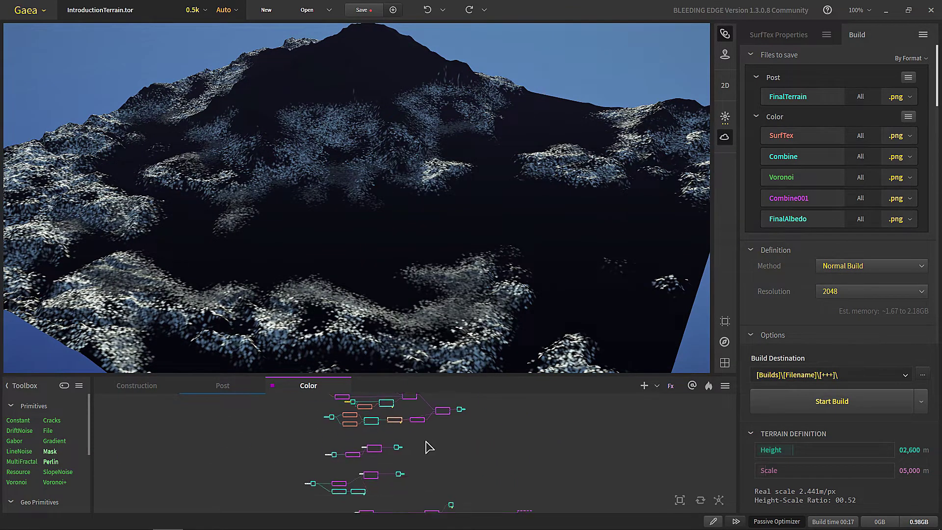
scroll(363, 451, "up", 3)
left_click(462, 466)
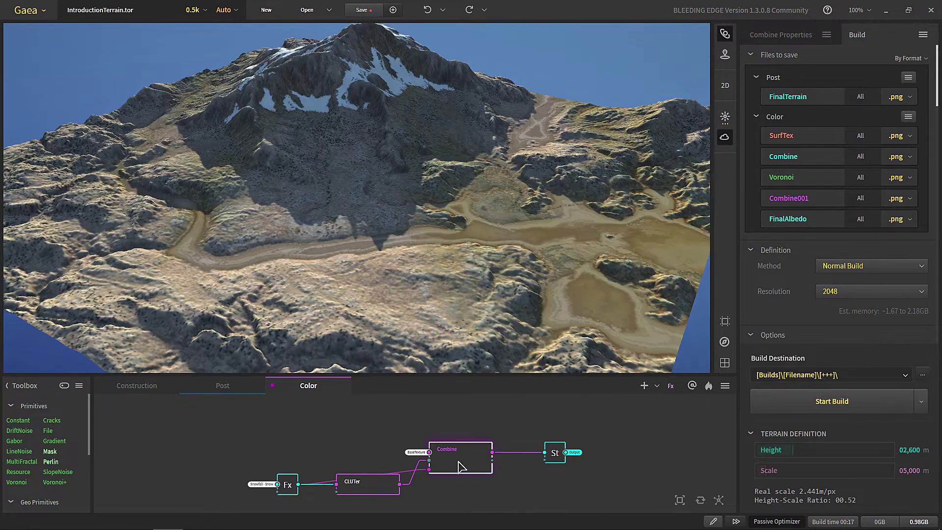
scroll(329, 461, "up", 3)
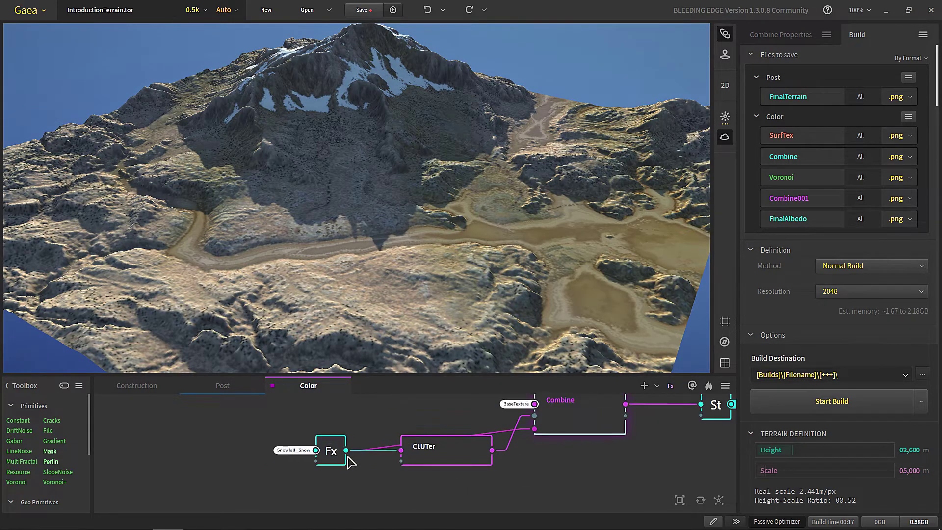
left_click(329, 461)
right_click(328, 457)
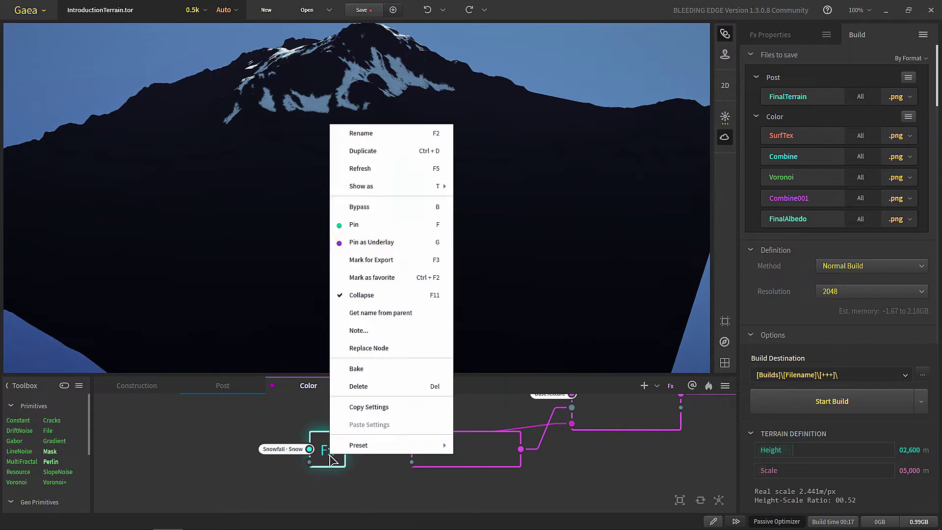
left_click(402, 260)
Preview the rivers Combine node and mark the Fx node fed by Rivers - Depth for export.
left_click_drag(331, 179, 340, 146)
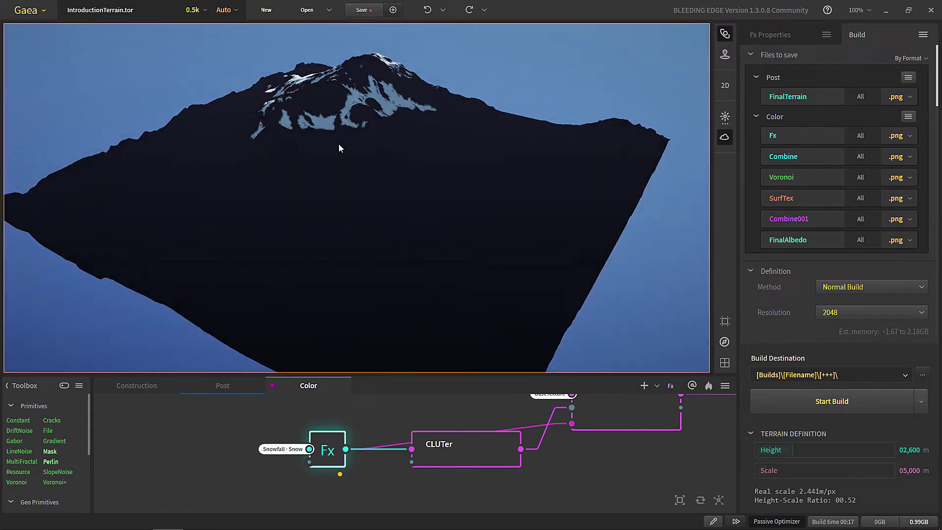
scroll(434, 485, "down", 2)
middle_click_drag(564, 451, 491, 454)
left_click(449, 459)
scroll(285, 452, "up", 3)
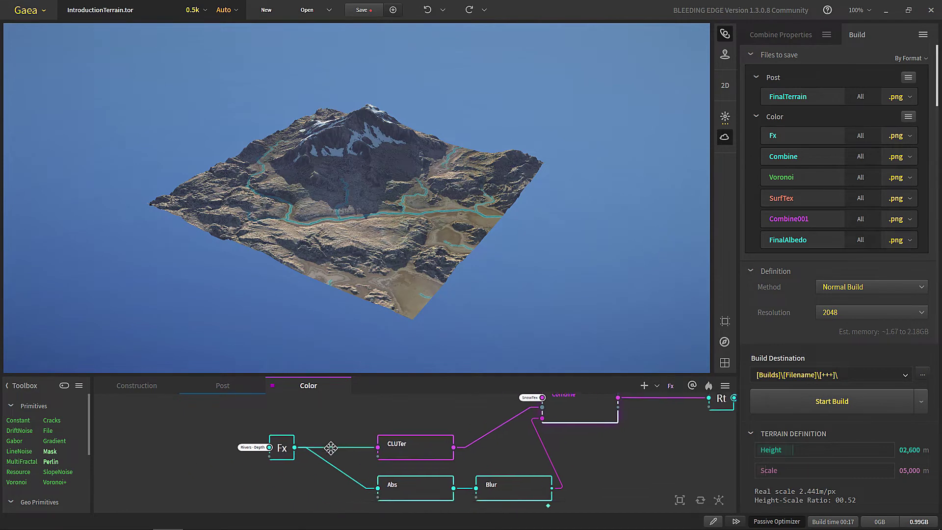
right_click(279, 452)
left_click(282, 452)
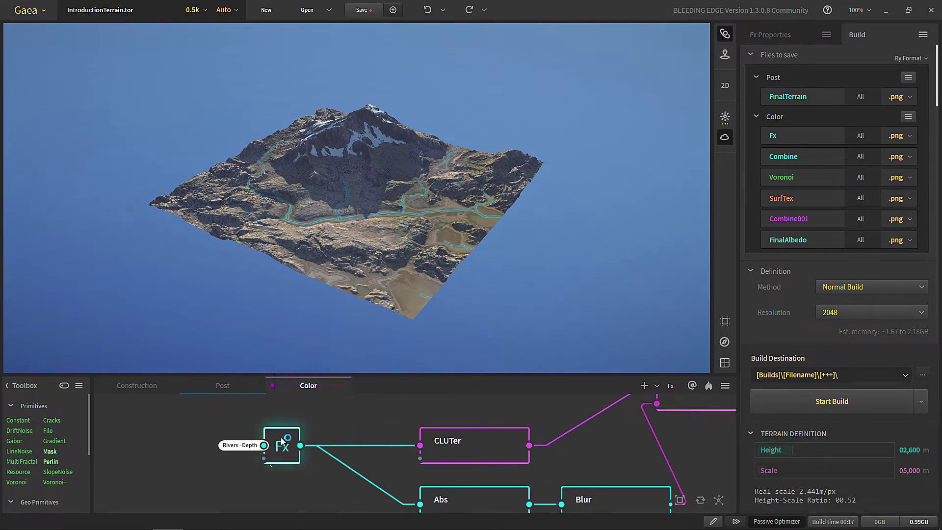
right_click(282, 452)
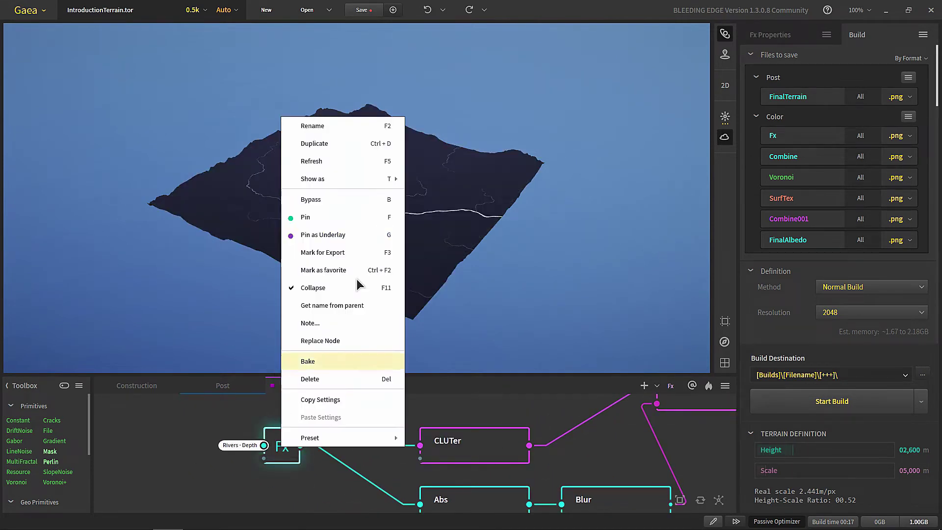
left_click(351, 251)
Preview the lakes Combine node and mark the Fx node fed by Lakes - Depth for export.
scroll(294, 458, "down", 4)
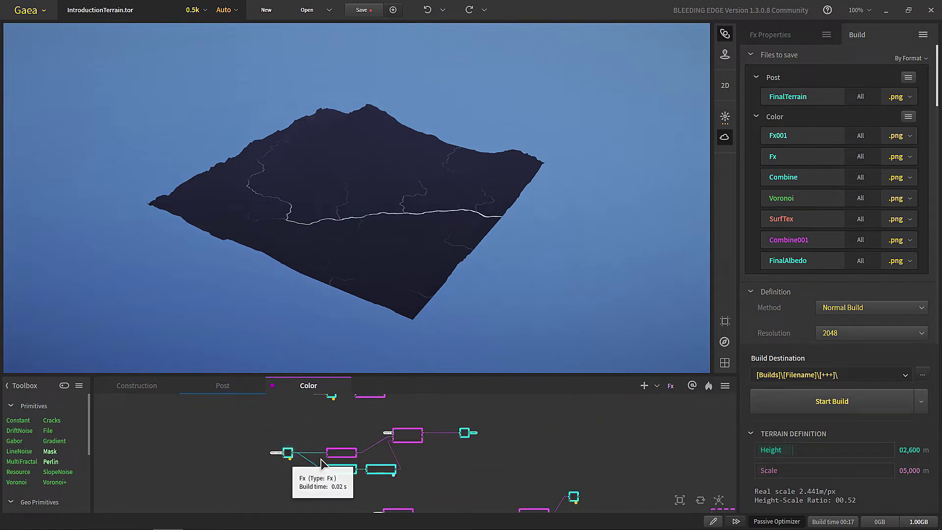
scroll(391, 479, "up", 3)
left_click(346, 459)
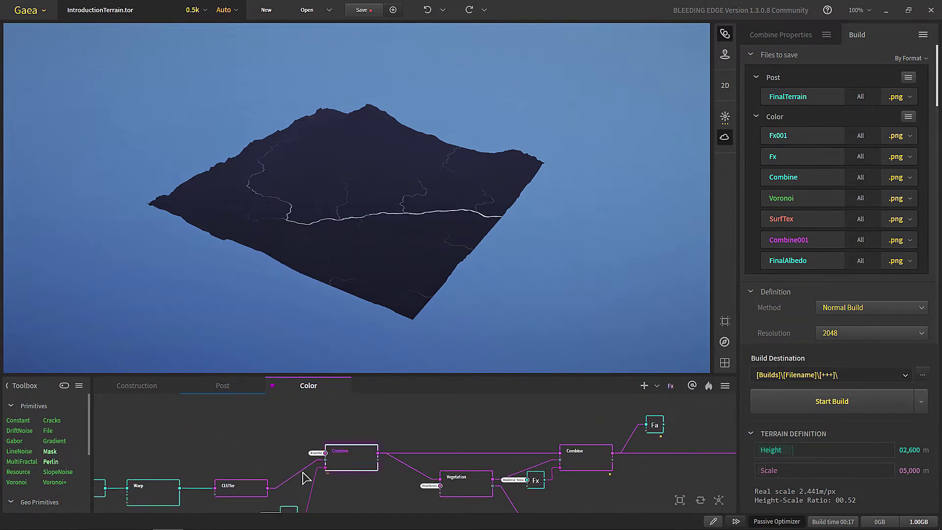
scroll(395, 294, "up", 3)
scroll(227, 466, "up", 4)
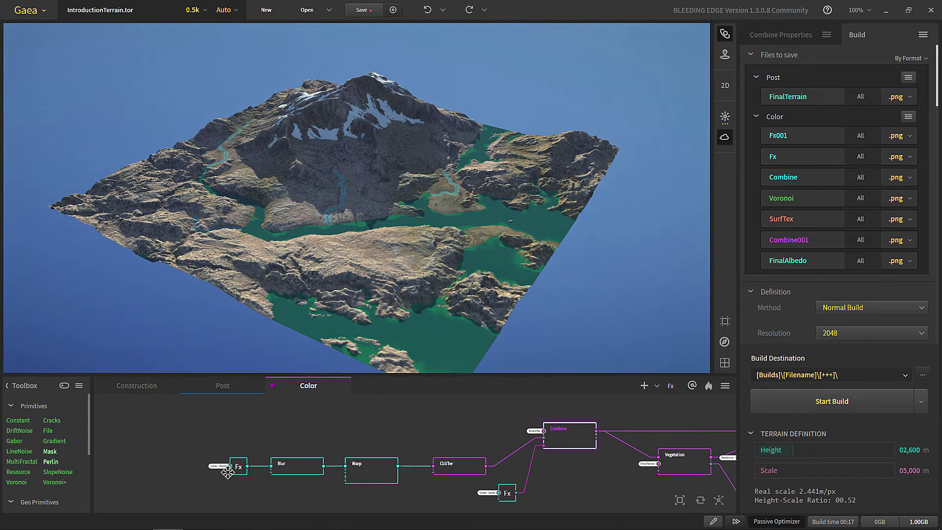
left_click(247, 477)
right_click(249, 478)
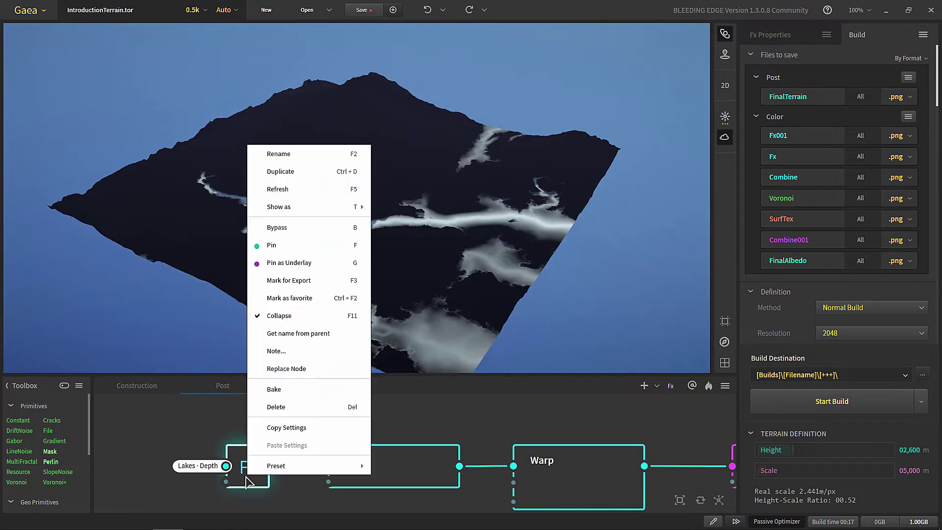
left_click(316, 275)
Compare the previews of the Lakes - Lakes and Lakes - Depth Fx masks.
scroll(531, 438, "down", 5)
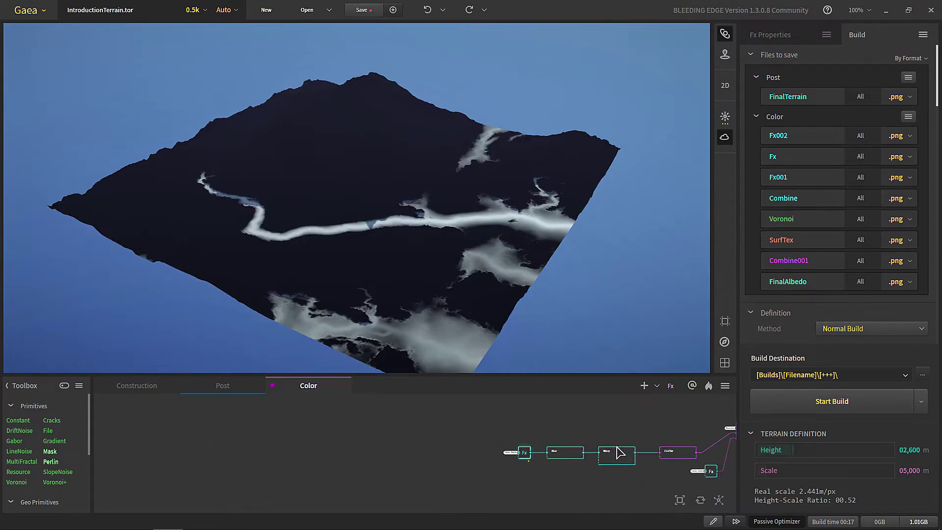
scroll(531, 438, "up", 5)
scroll(549, 470, "down", 5)
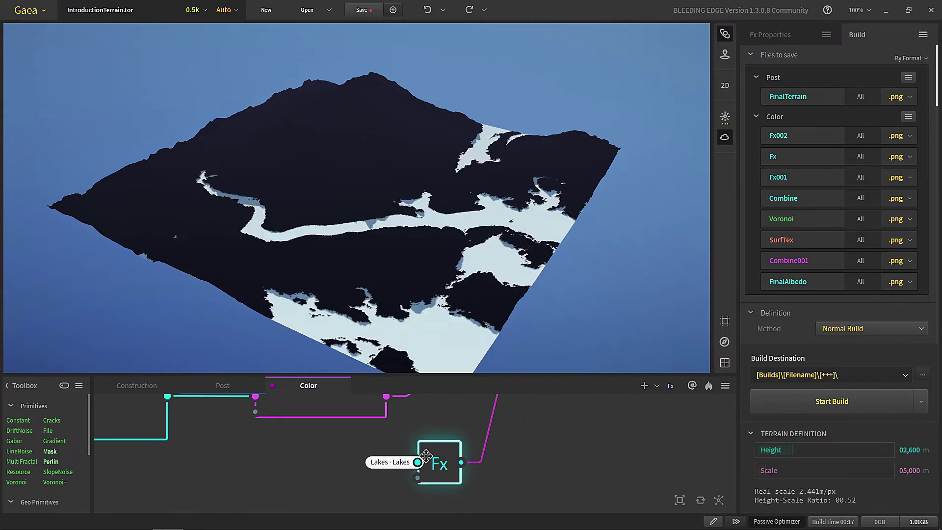
scroll(255, 432, "up", 3)
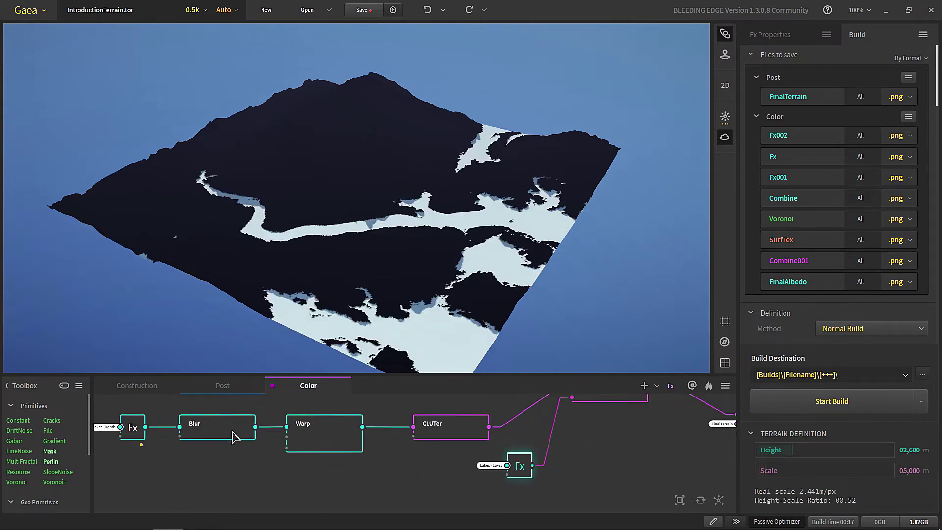
middle_click_drag(116, 435, 149, 436)
left_click(150, 436)
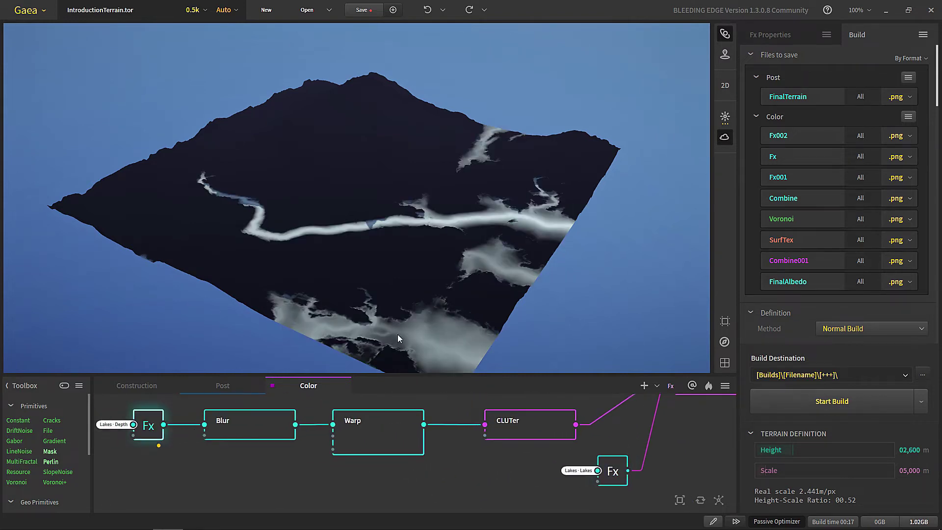
scroll(593, 494, "up", 1)
Mark the Fx node fed by Lakes - Lakes for export.
right_click(595, 473)
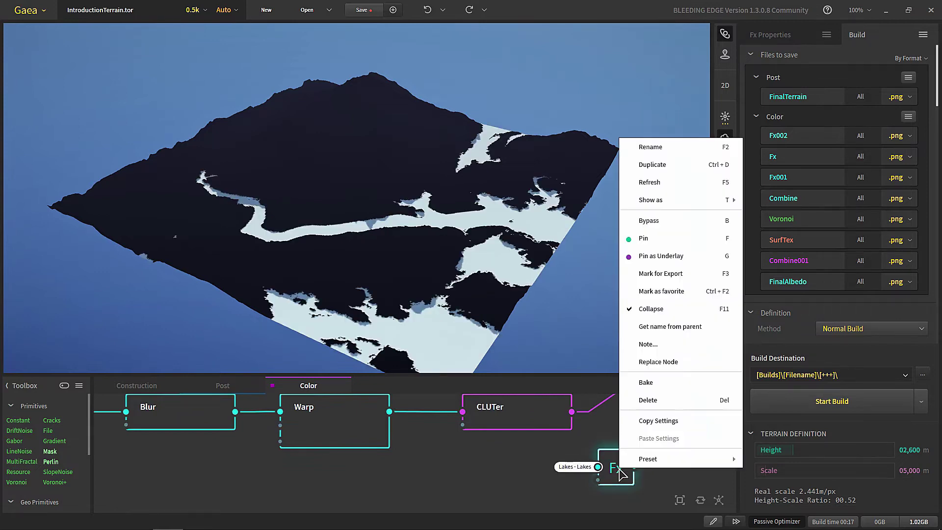
left_click(672, 262)
right_click(613, 467)
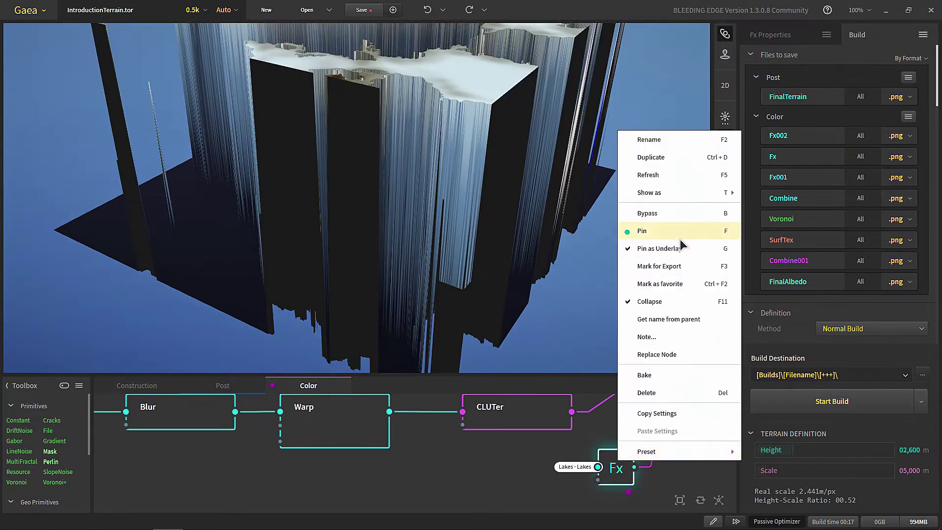
left_click(665, 266)
Pin the Fx node fed by FinalTerrain, just before the Texture node, as the preview underlay.
scroll(588, 466, "down", 3)
scroll(452, 446, "up", 3)
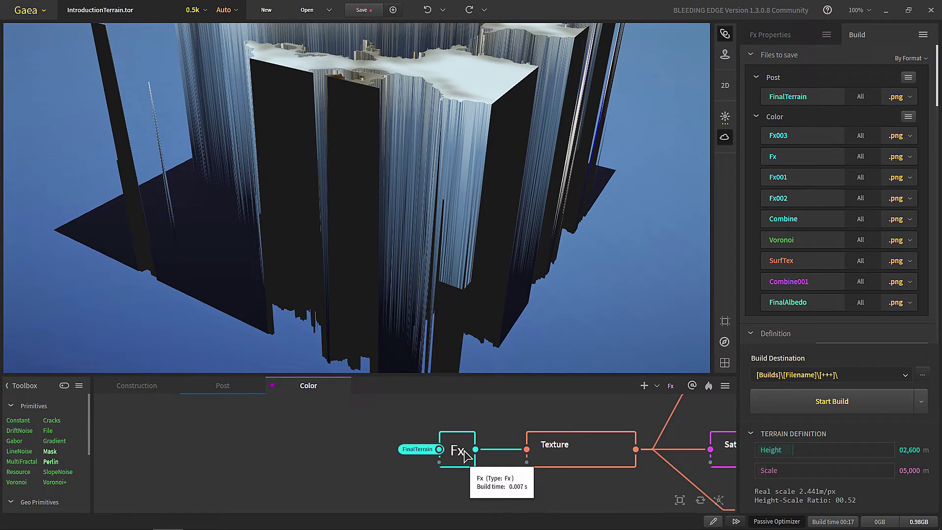
key("Tab")
right_click(436, 458)
Compare the coloured terrain from the Combine nodes before and after the Vegetation node, examining the vegetation cover.
scroll(490, 441, "down", 5)
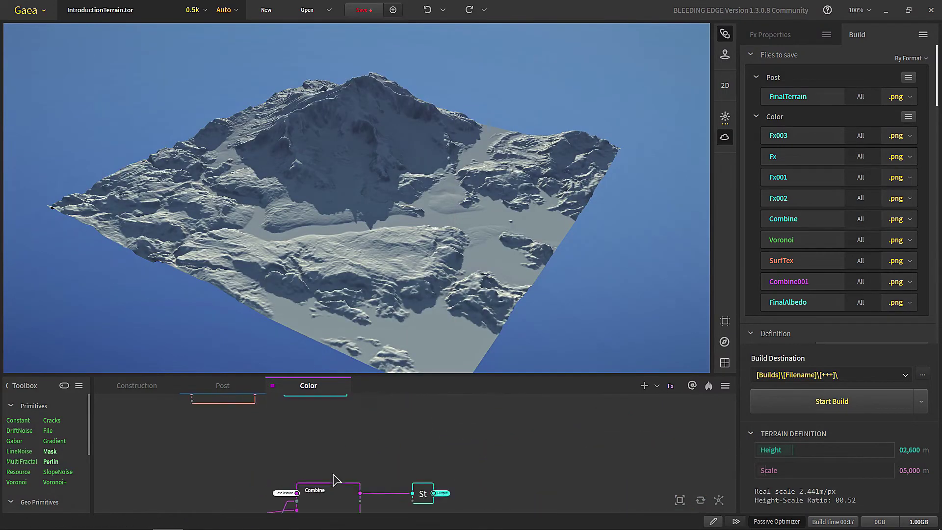
scroll(389, 446, "up", 5)
left_click(305, 441)
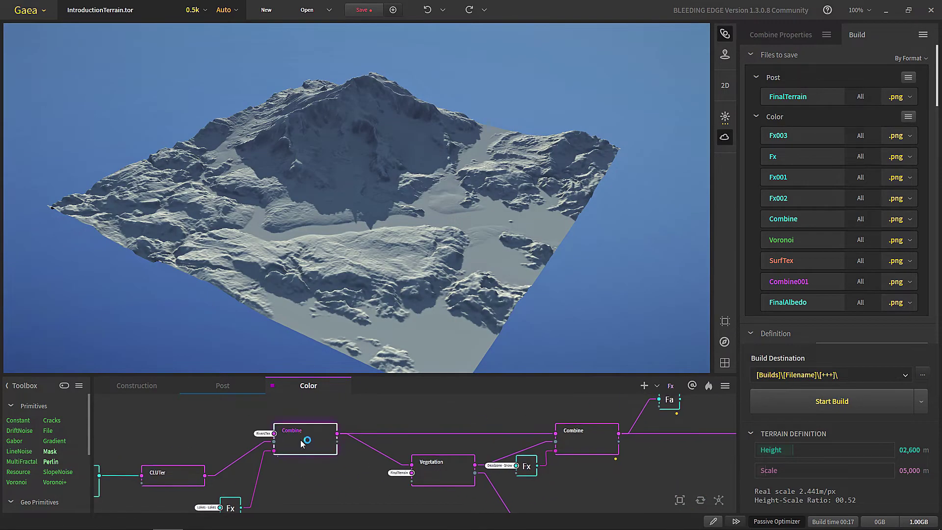
middle_click_drag(292, 461, 240, 441)
left_click(534, 430)
left_click(261, 427)
left_click(520, 431)
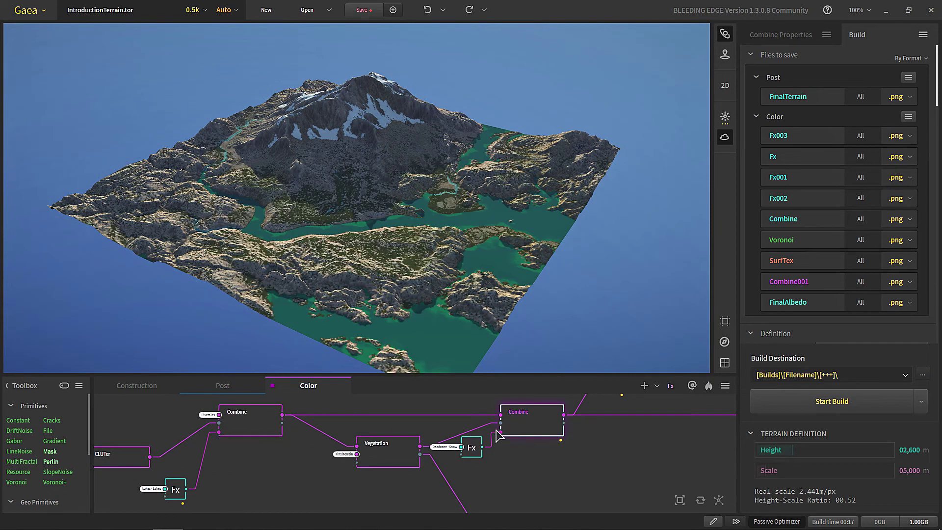
scroll(351, 307, "up", 3)
middle_click_drag(401, 440, 332, 455)
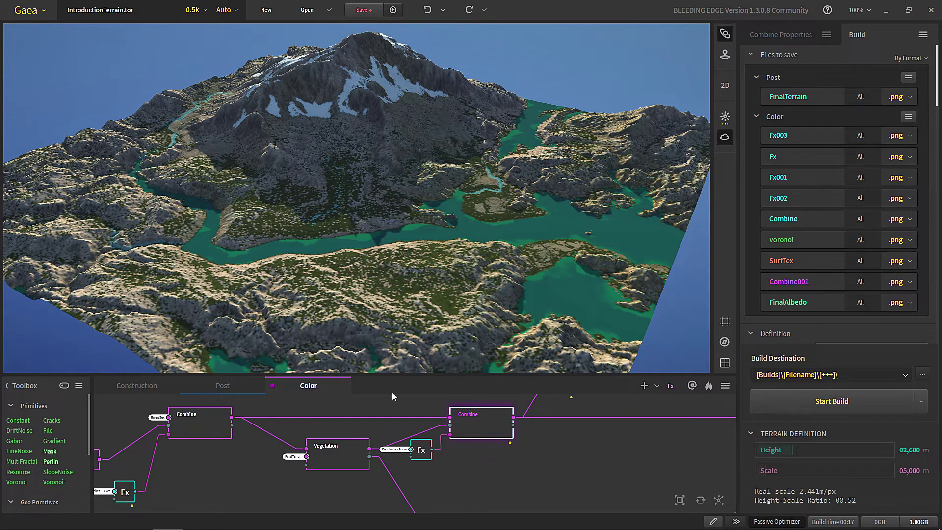
Branch a new Fx node off the Vegetation node's second output to isolate the vegetation mask.
scroll(441, 458, "up", 3)
middle_click_drag(327, 460, 309, 454)
left_click(318, 438)
left_click_drag(324, 443, 446, 484)
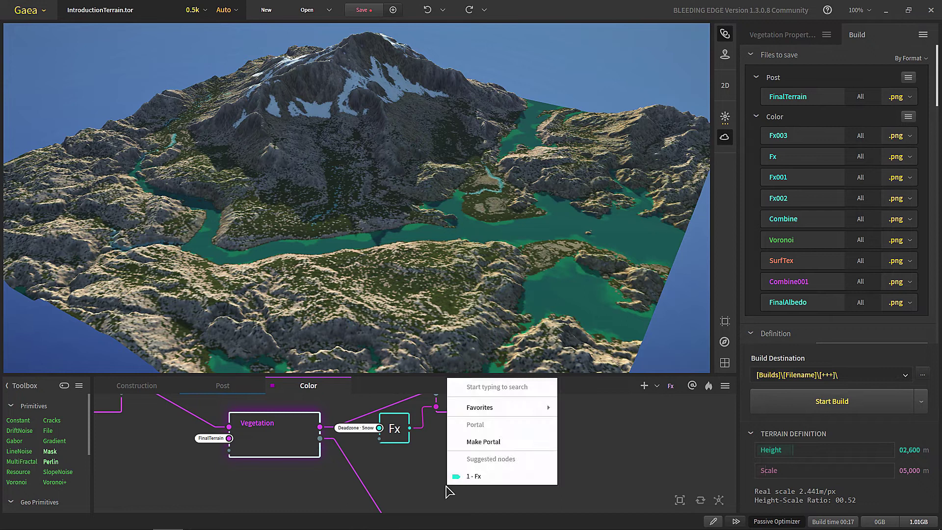
left_click(457, 523)
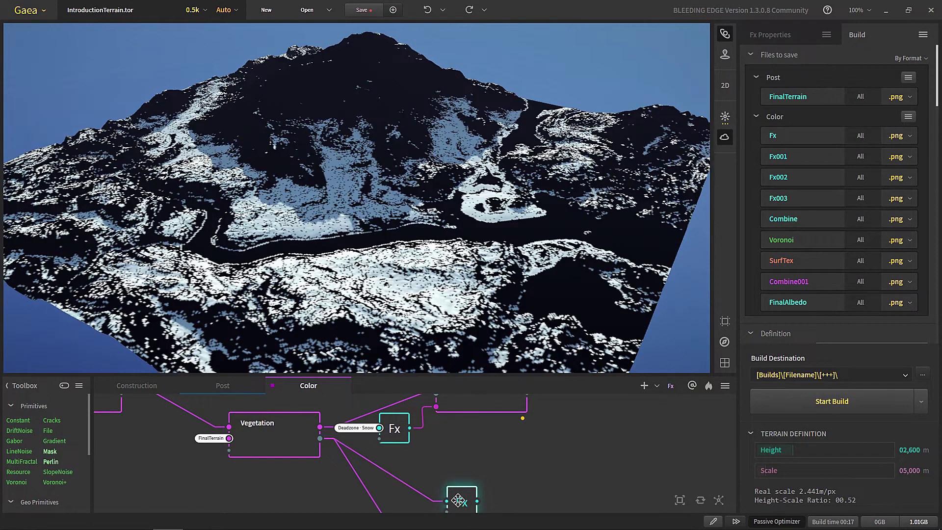
Delete the Fx node that branches off the Vegetation node's second output.
left_click_drag(458, 500, 424, 484)
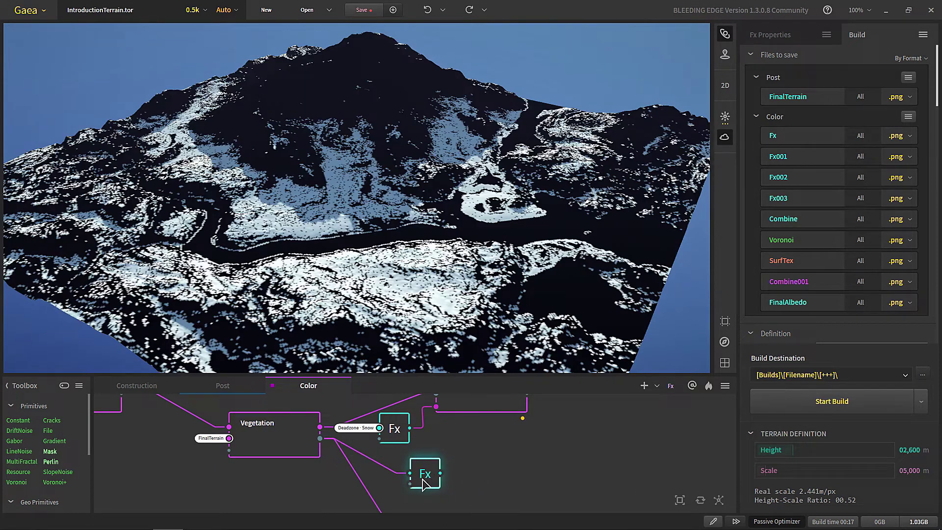
left_click(264, 442)
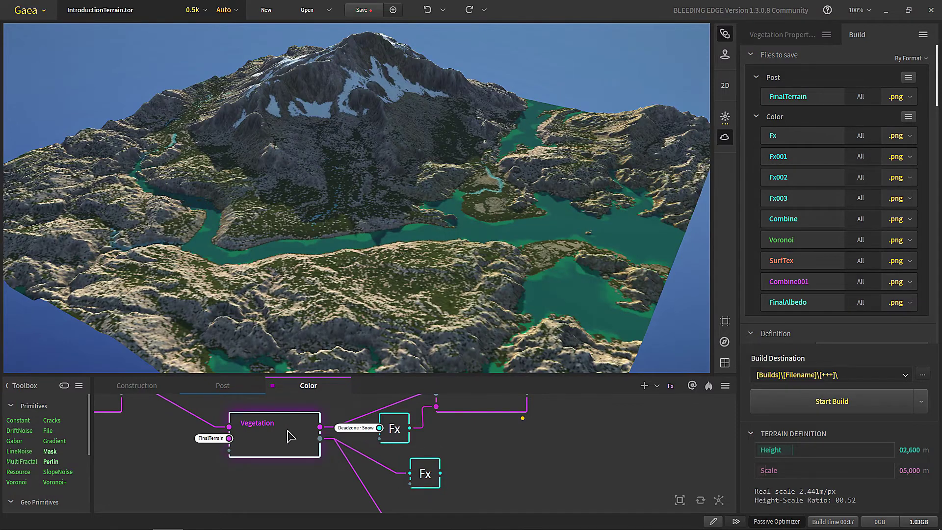
middle_click_drag(461, 446, 420, 473)
middle_click_drag(240, 459, 241, 423)
left_click(397, 486)
key("Delete")
Compare the terrain preview of the Vegetation node with that of the Combine node feeding it.
left_click(235, 442)
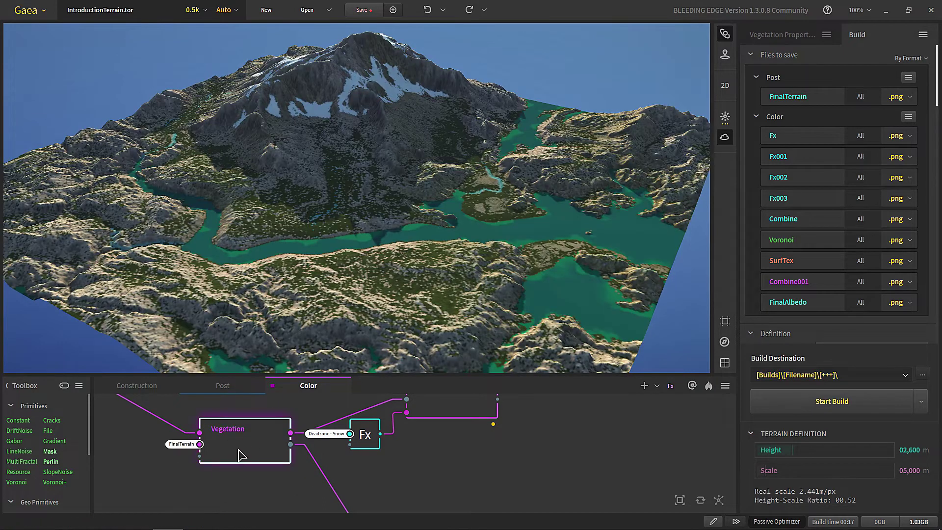
scroll(236, 461, "down", 2)
middle_click_drag(235, 461, 401, 466)
left_click(291, 447)
scroll(279, 458, "down", 2)
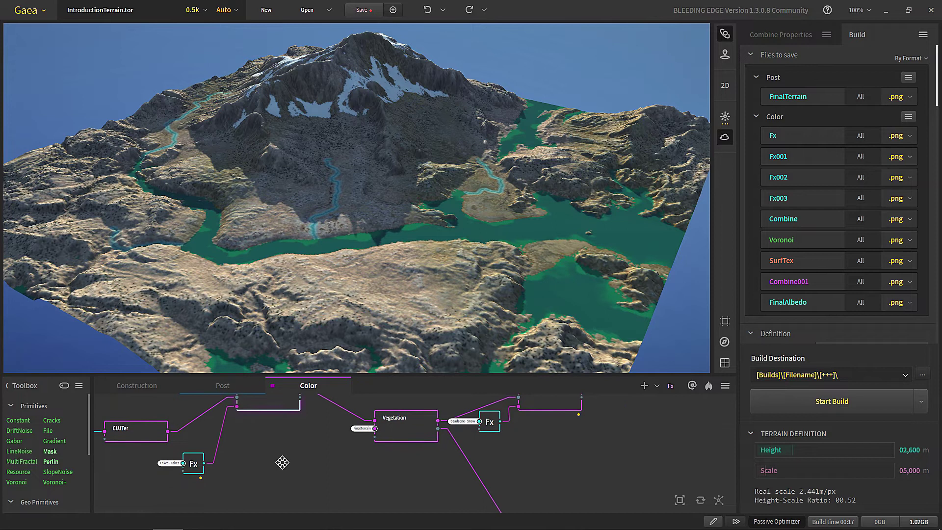
scroll(382, 461, "down", 2)
scroll(382, 461, "up", 4)
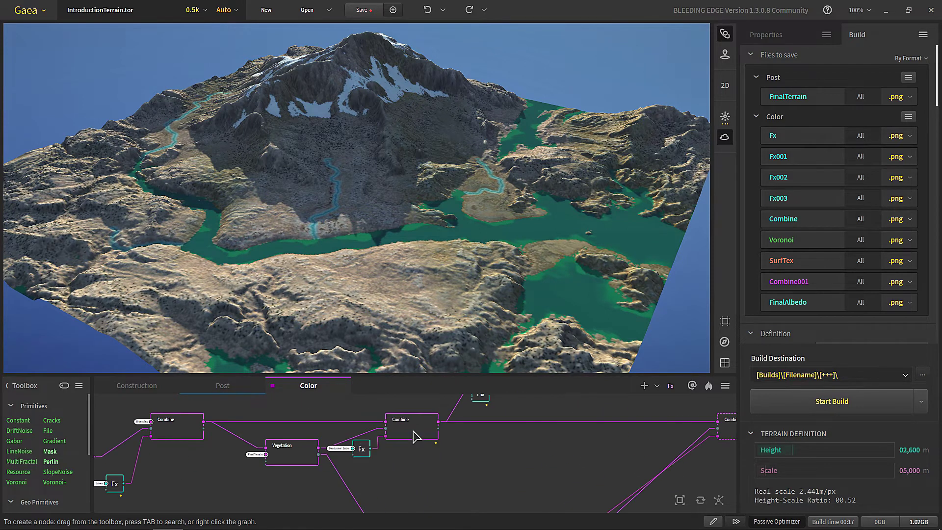
Add a Growth node in an empty area of the Color graph and feed it from the FinalTerrain portal.
middle_click_drag(302, 476, 527, 414)
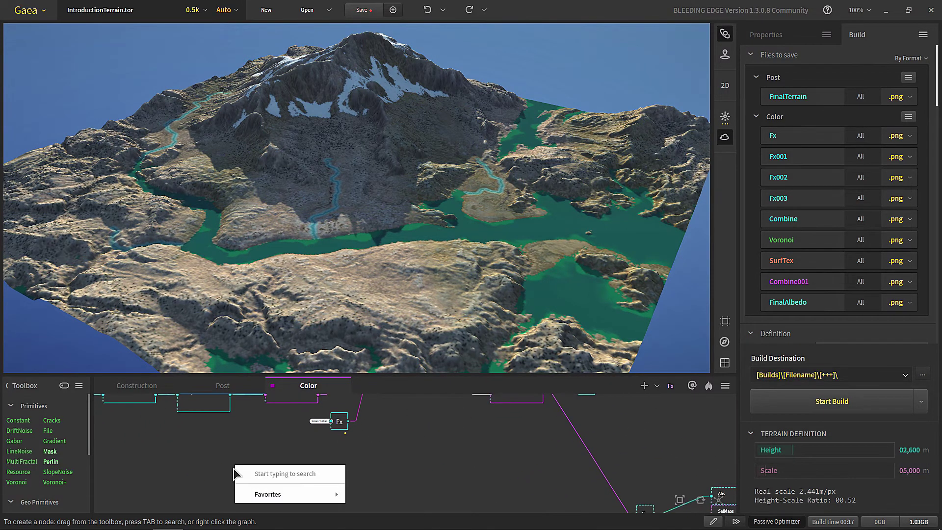
key("Tab")
type("gr")
key("Down")
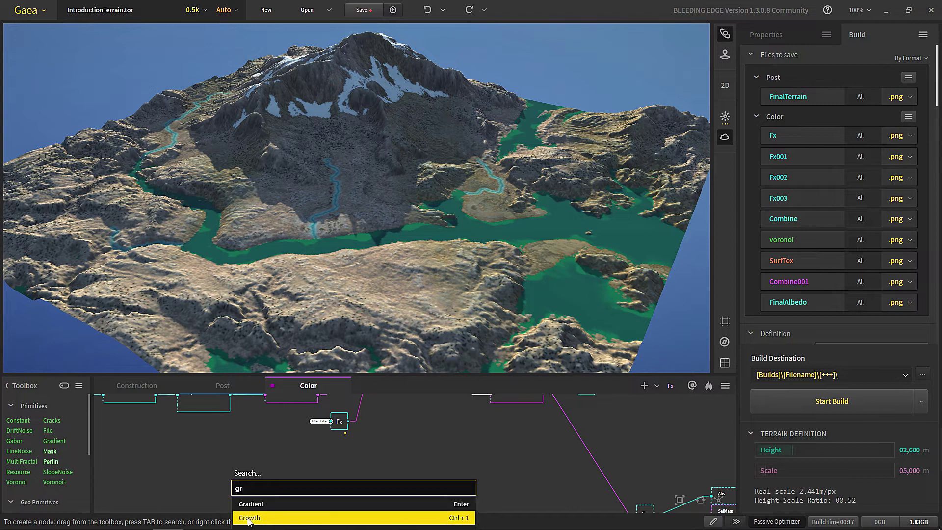
key("Return")
scroll(269, 475, "up", 3)
left_click_drag(294, 466, 216, 447)
mouse_move(244, 399)
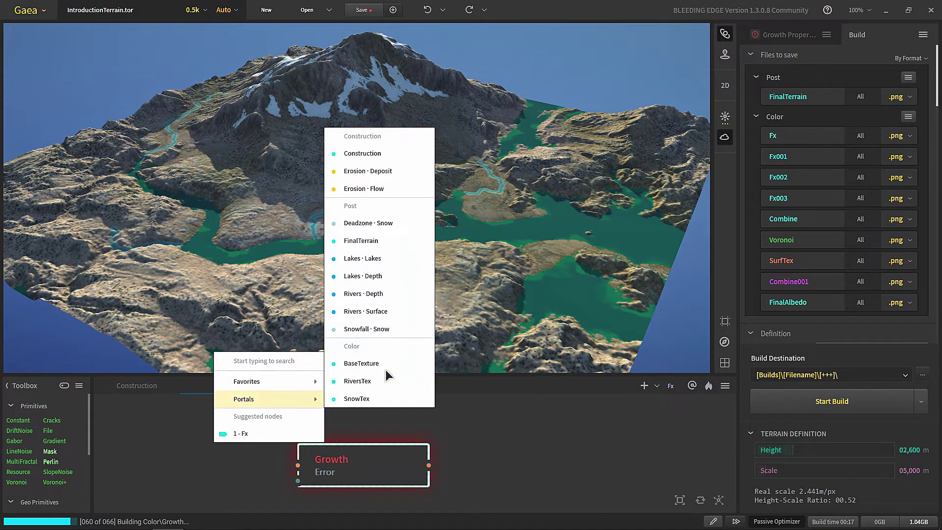
left_click(374, 237)
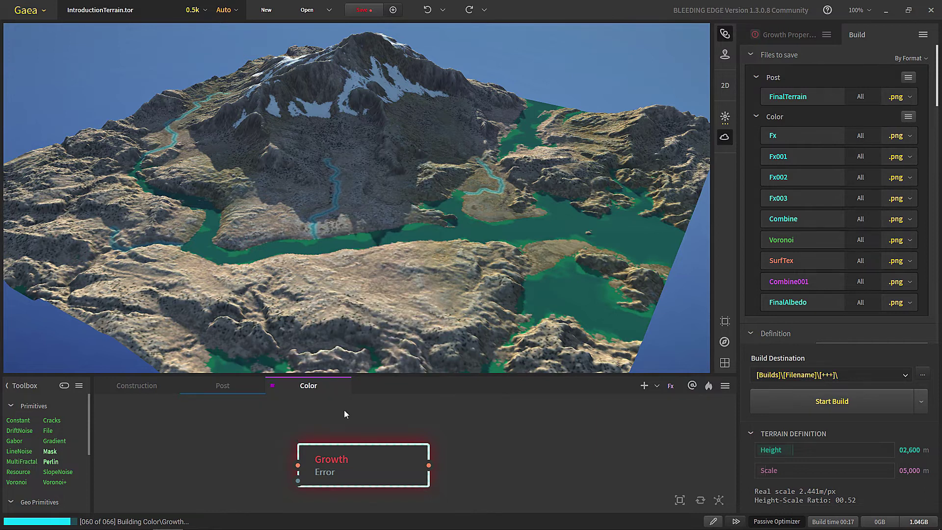
left_click(358, 474)
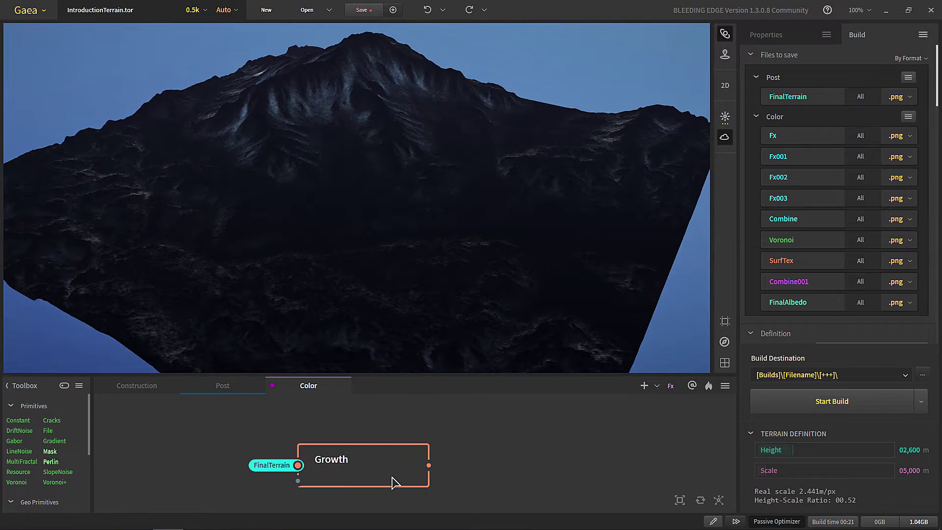
Set the Growth node's Slope to 609.53, apply the change and inspect the resulting mask on the terrain.
left_click(764, 35)
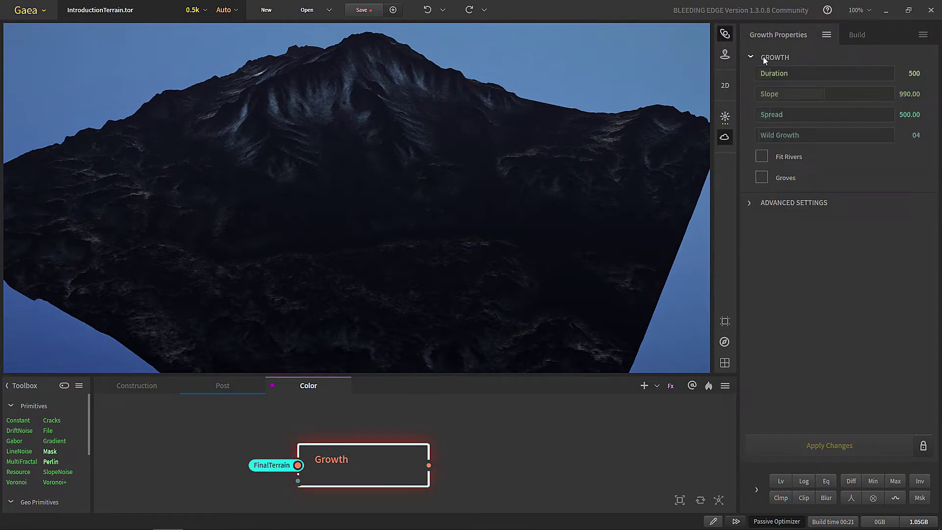
left_click(799, 93)
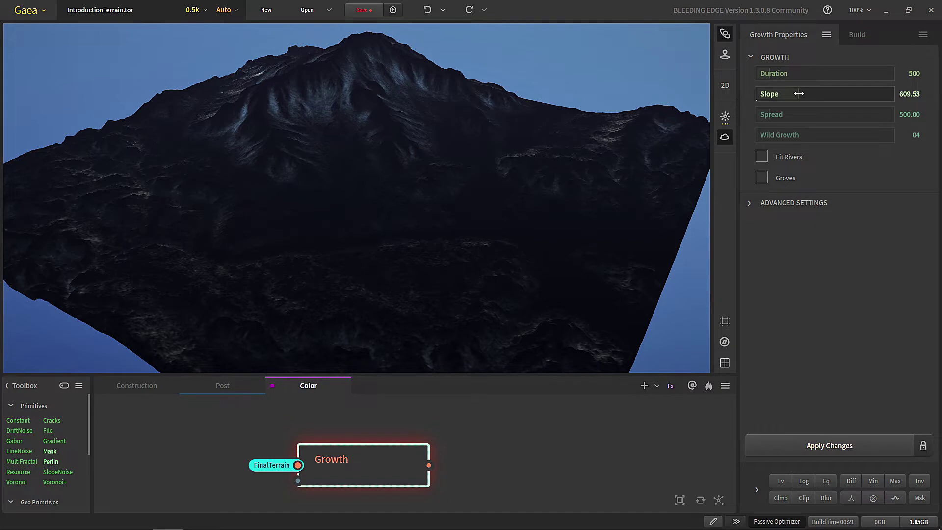
left_click(830, 445)
scroll(414, 168, "up", 3)
scroll(396, 168, "down", 4)
left_click_drag(395, 168, 343, 183)
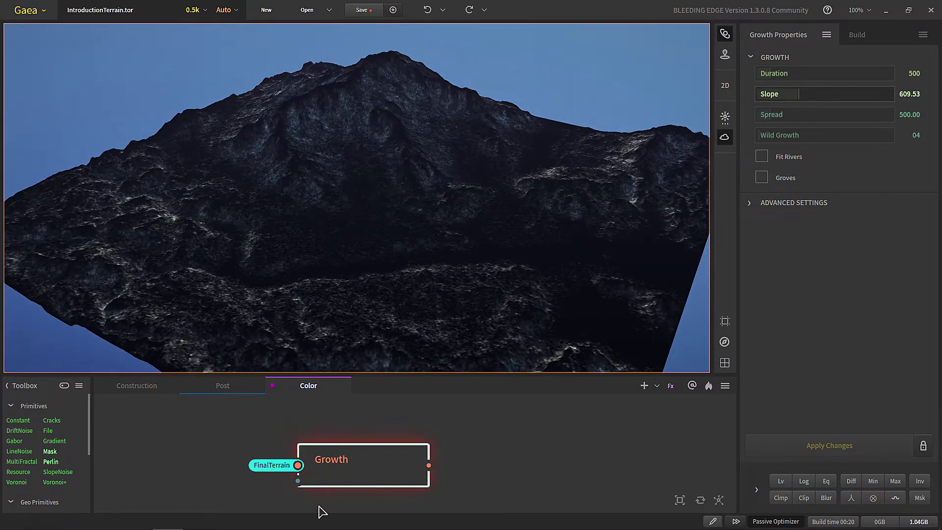
scroll(336, 275, "up", 3)
scroll(404, 248, "down", 2)
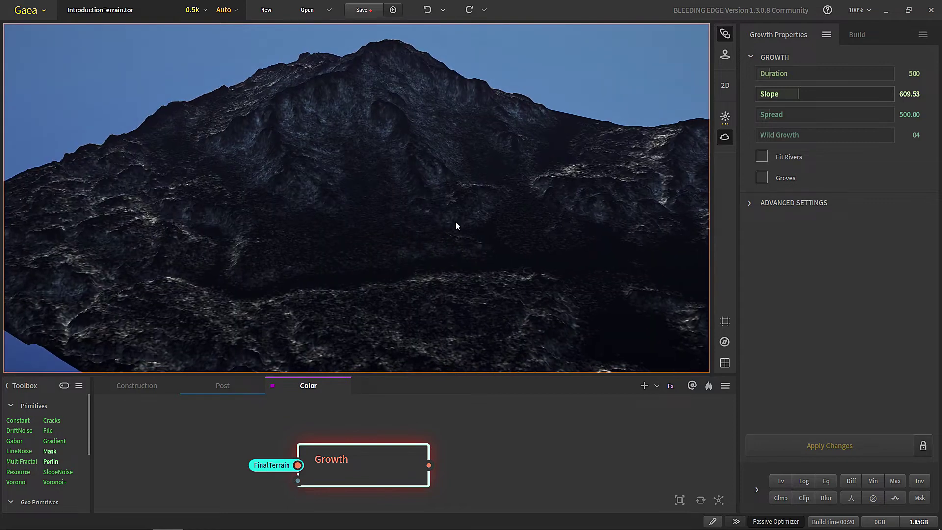
Increase the Growth node's Spread, set Wild Growth to 156 and enable Fit Rivers, apply the changes, and expand its advanced settings.
left_click_drag(777, 120, 777, 142)
left_click(831, 116)
left_click(759, 158)
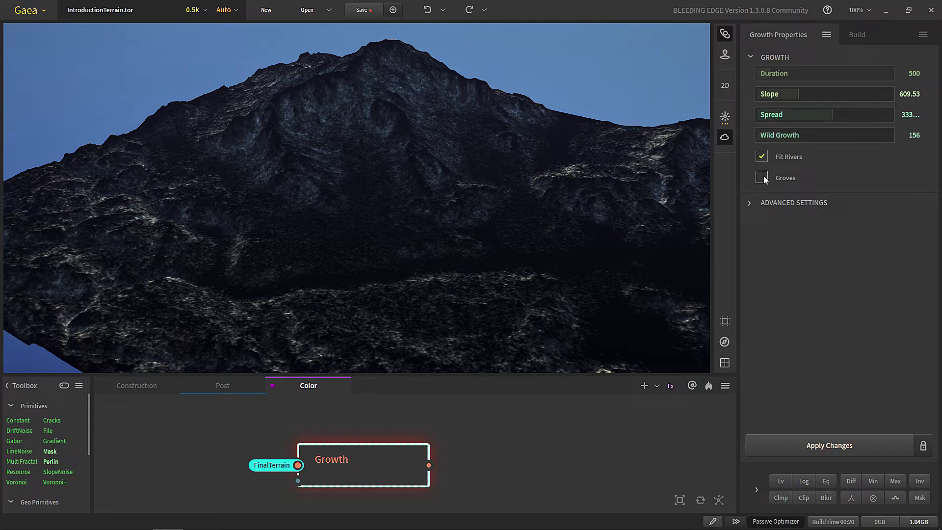
left_click(814, 446)
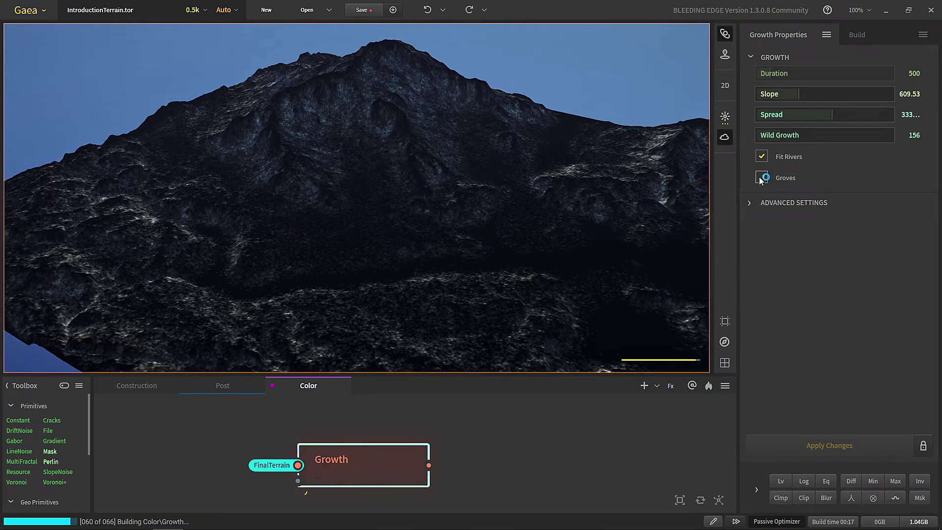
left_click(751, 203)
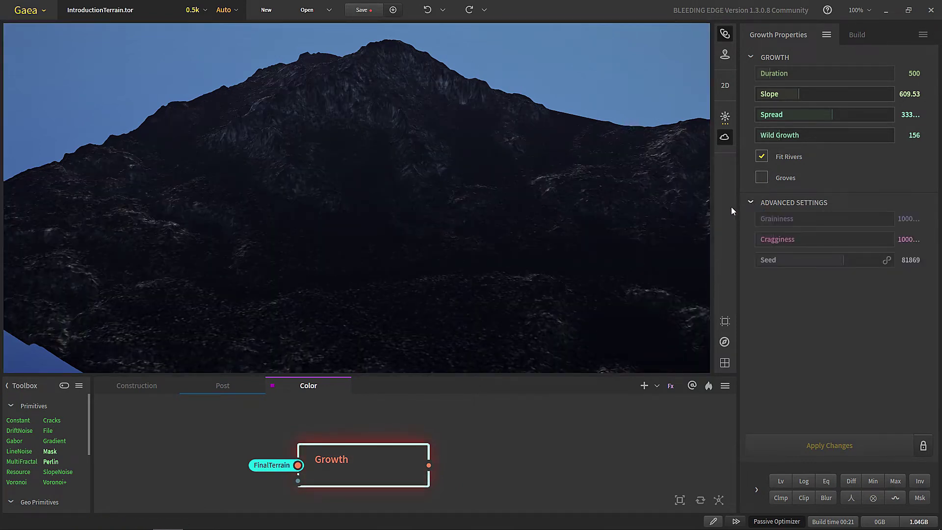
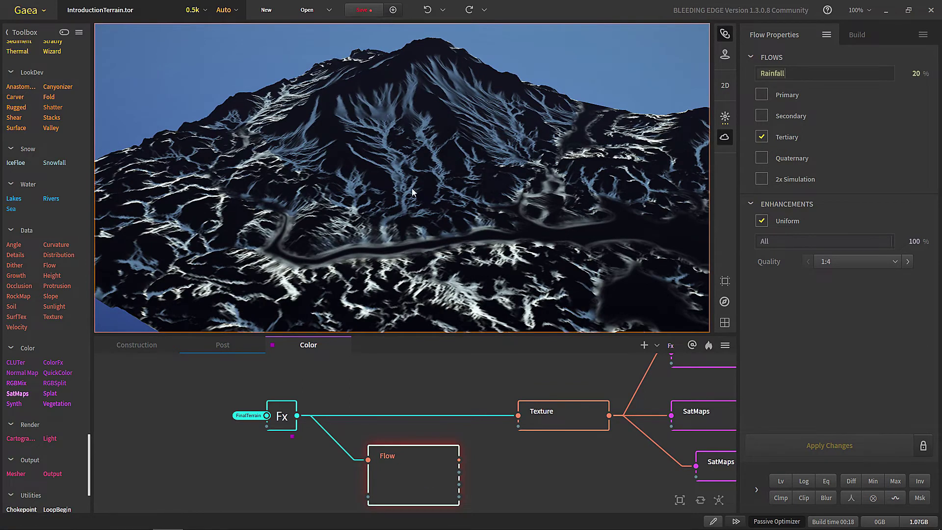
Switch the Flow node from Tertiary to Secondary flows, apply the change and inspect the mask.
scroll(363, 141, "up", 3)
left_click(763, 134)
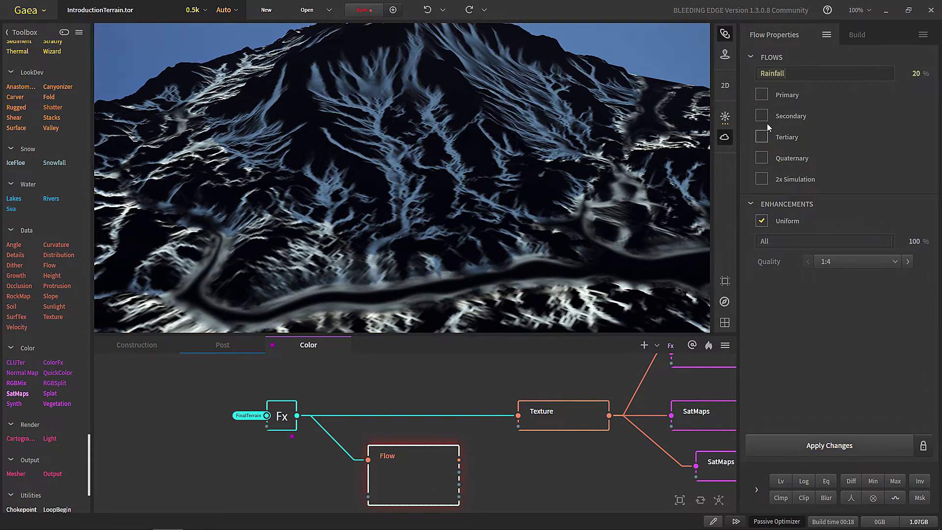
left_click(878, 447)
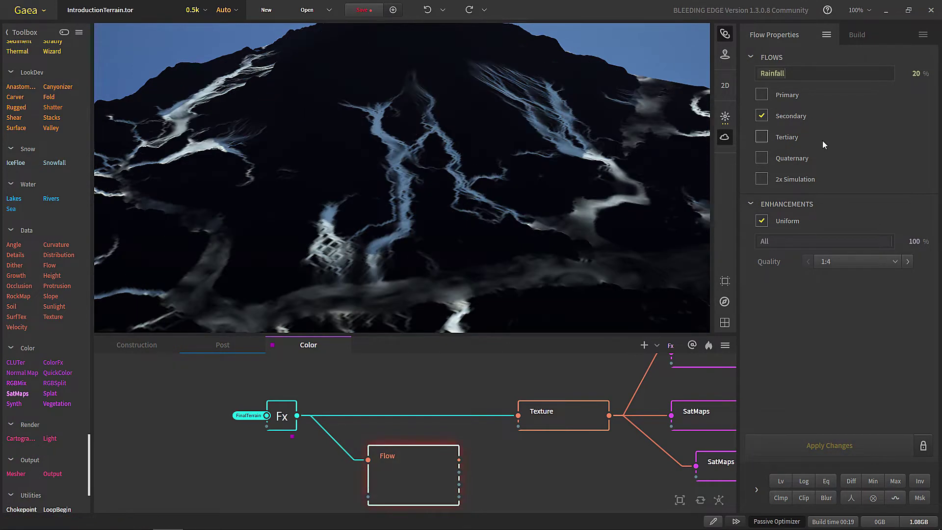
scroll(497, 185, "down", 3)
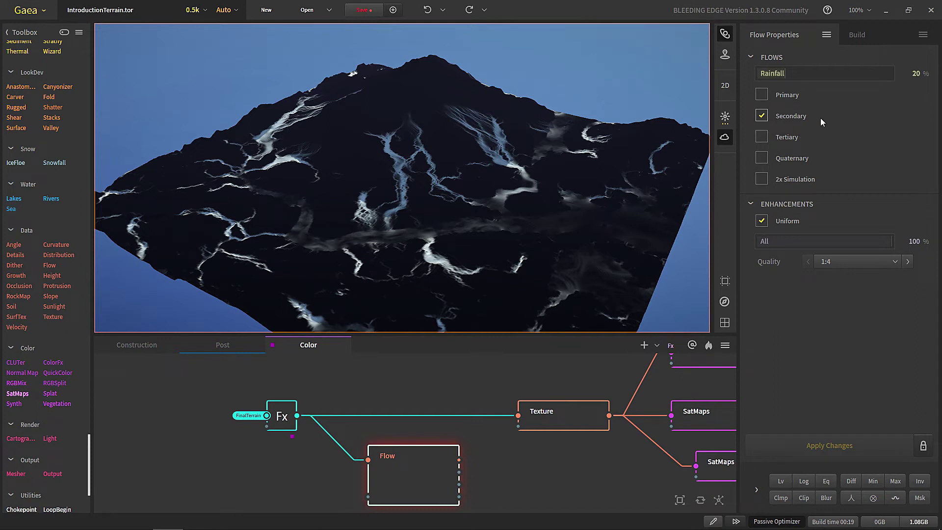
Switch the Flow node from Secondary to Primary flows and set its Rainfall to 10%, applying the changes.
left_click(761, 115)
left_click(762, 95)
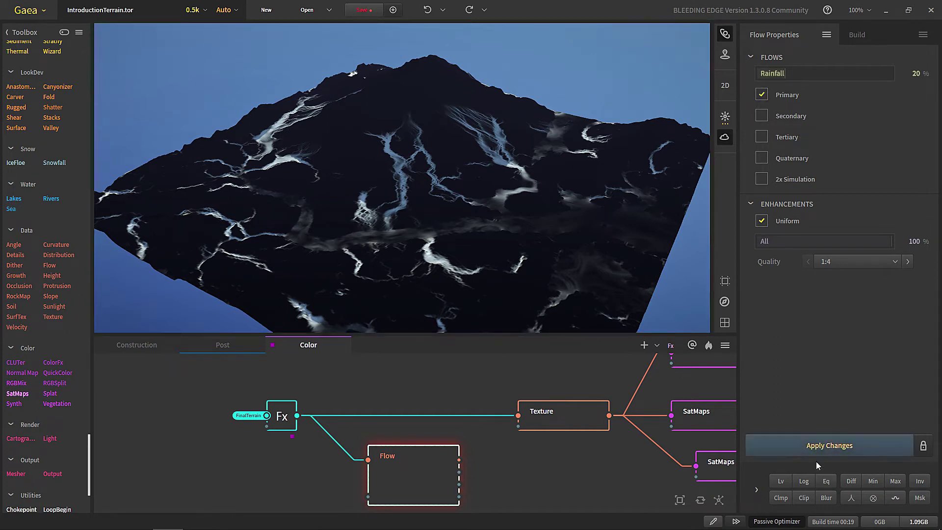
left_click(816, 447)
scroll(415, 240, "up", 3)
scroll(416, 241, "down", 3)
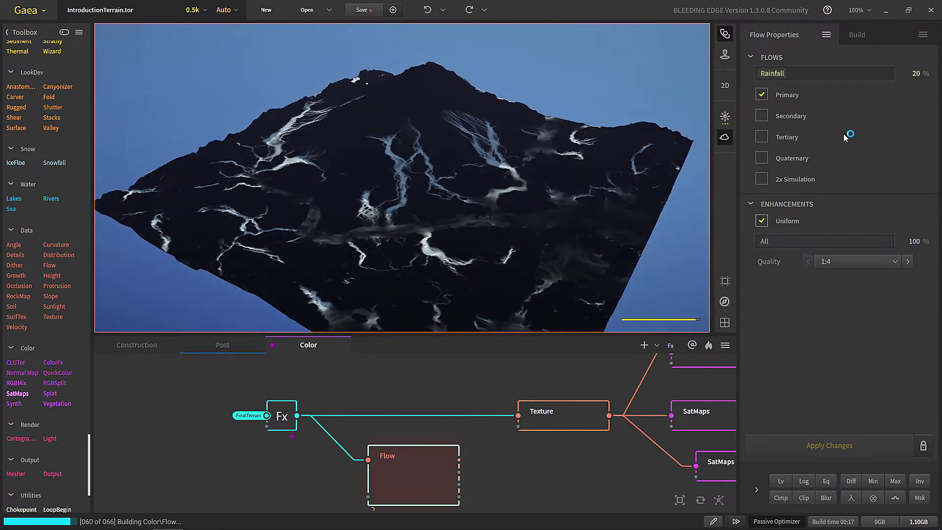
left_click(772, 75)
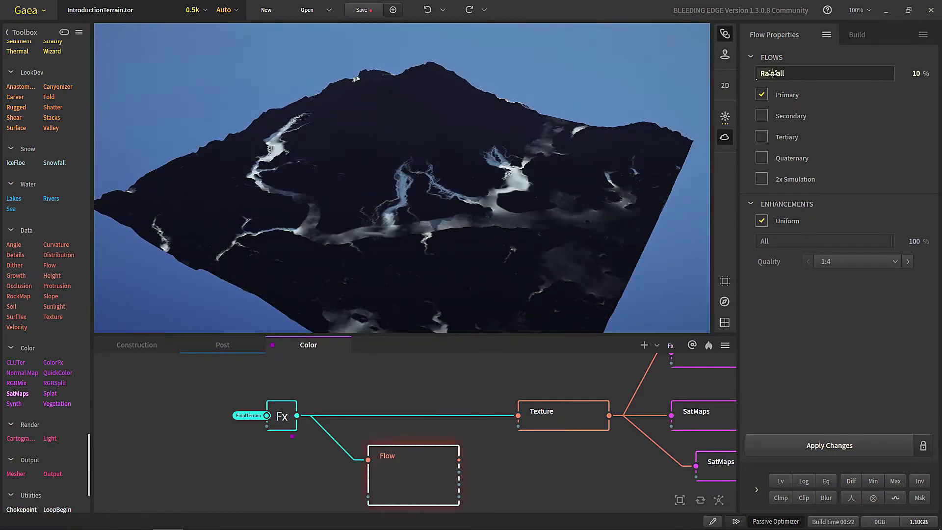
left_click(814, 445)
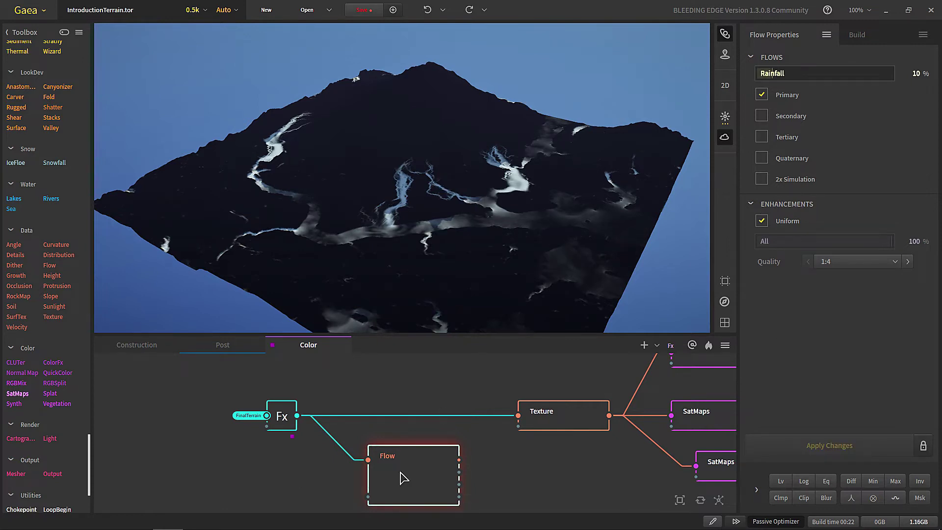
Inspect the Flow node's separate outputs, and delete the node from the graph.
middle_click_drag(402, 478, 389, 431)
scroll(447, 435, "up", 2)
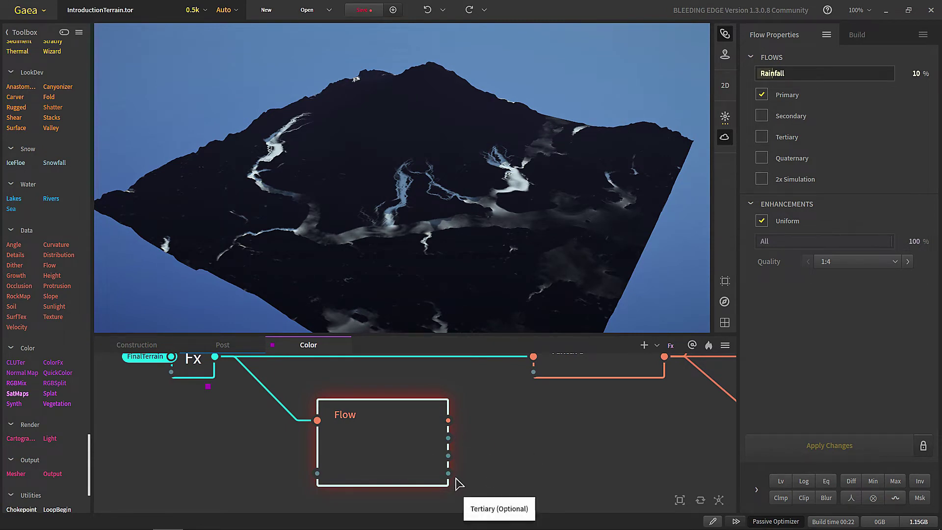
scroll(360, 447, "down", 2)
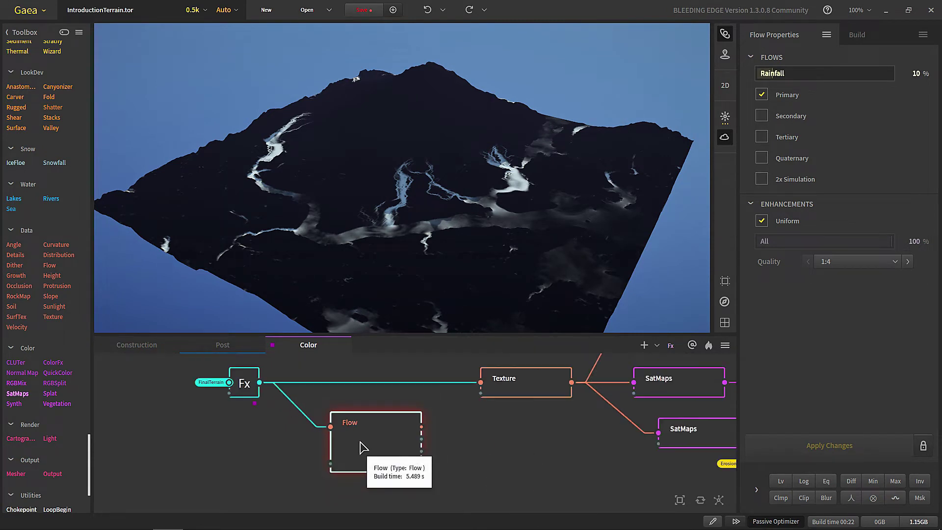
key("Delete")
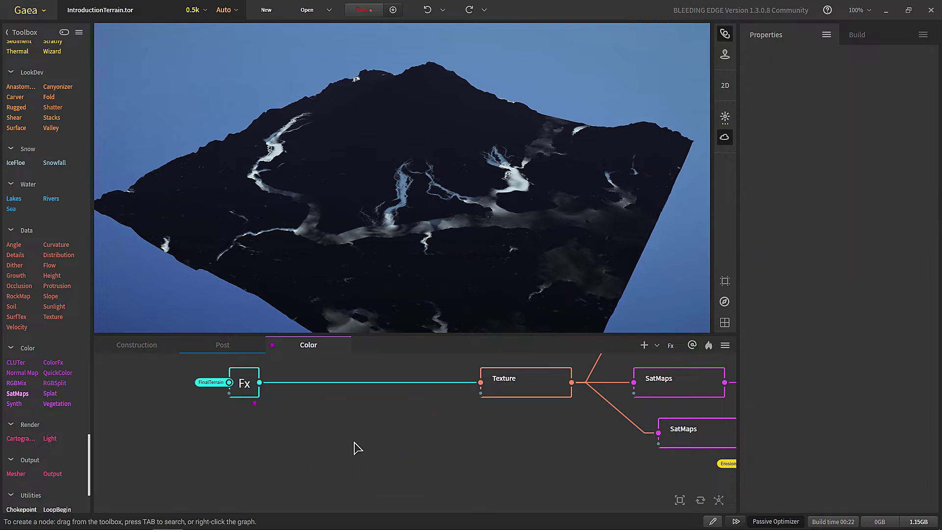
Try a Height node fed by the FinalTerrain Fx node with Min set to 25%, and delete it again.
left_click_drag(52, 280, 291, 420)
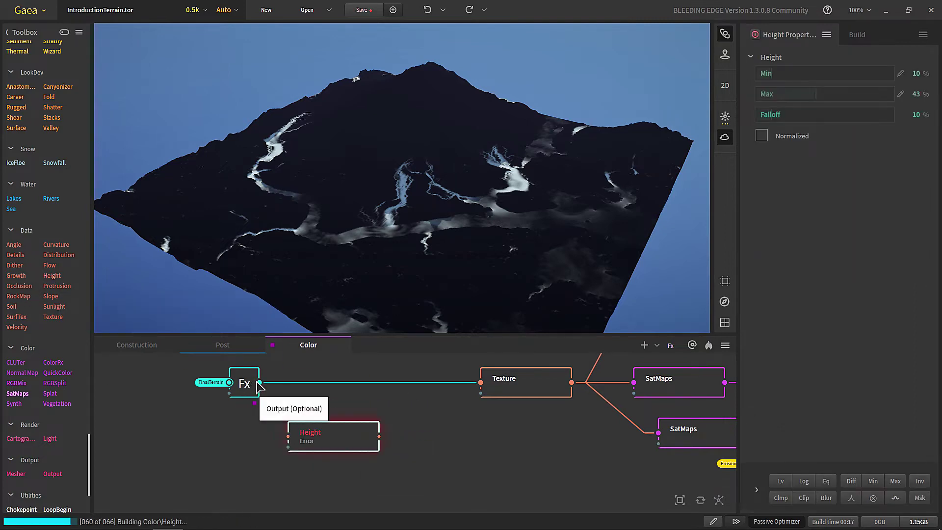
left_click_drag(259, 382, 288, 436)
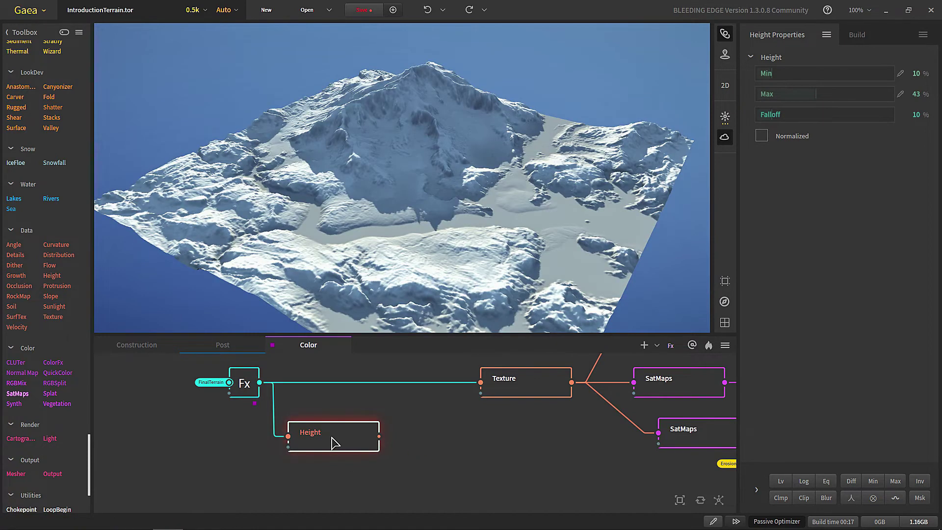
left_click(792, 74)
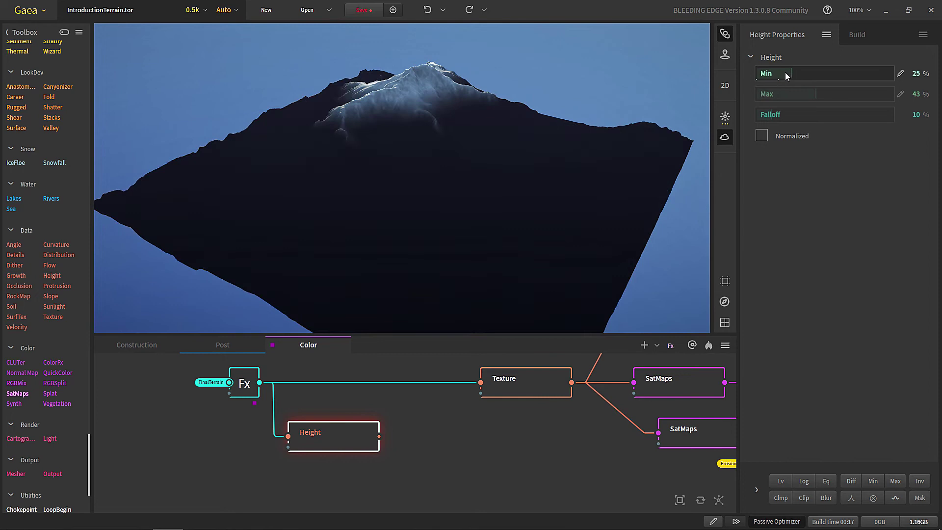
key("Delete")
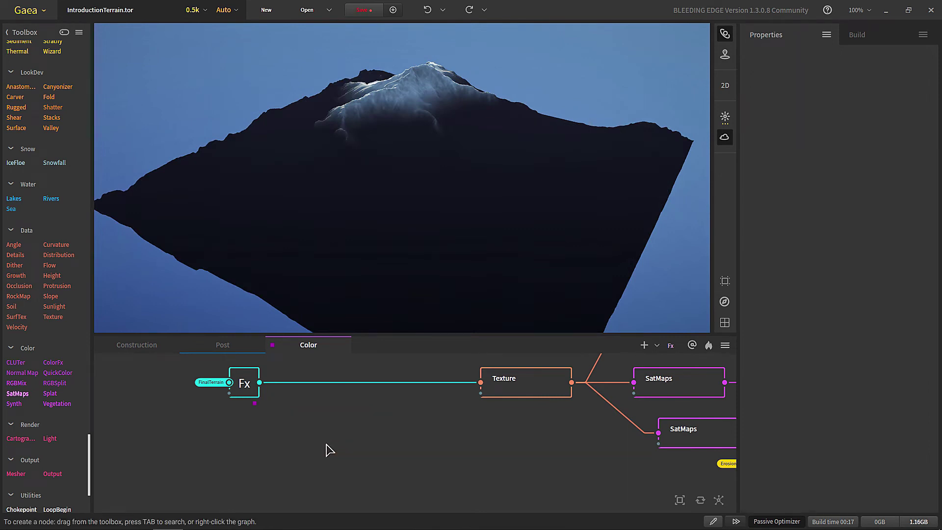
Add a Normal Map node fed by the FinalTerrain Fx node in the Color graph.
scroll(333, 450, "down", 5)
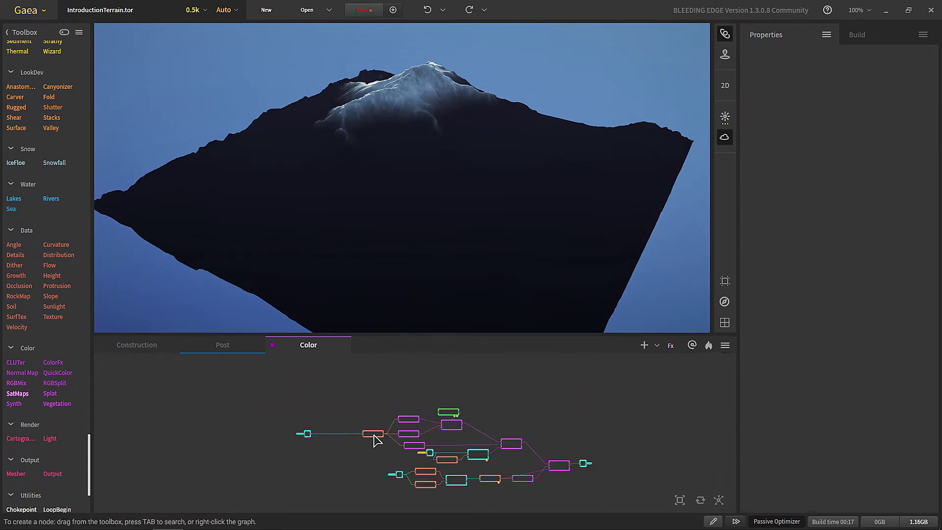
scroll(309, 424, "up", 3)
scroll(305, 472, "up", 3)
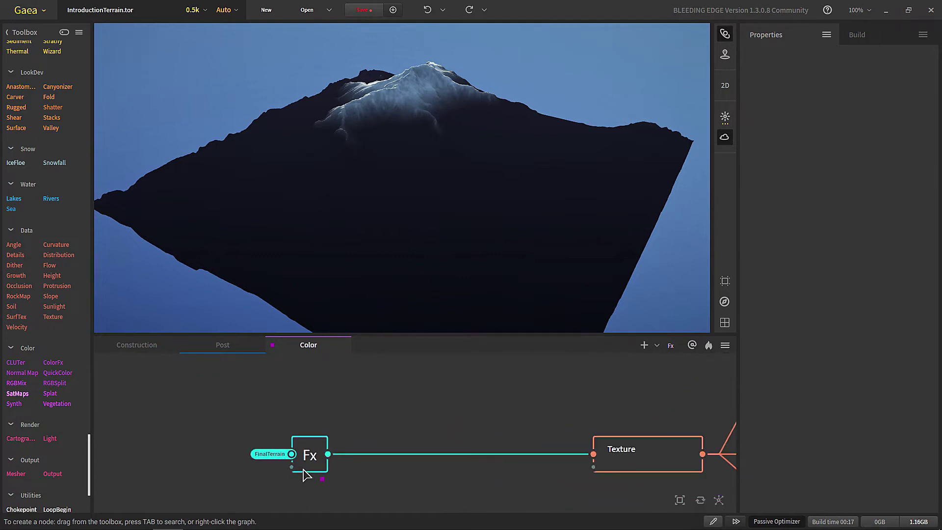
left_click(305, 464)
left_click_drag(381, 488, 288, 443)
scroll(286, 407, "down", 3)
scroll(288, 411, "up", 3)
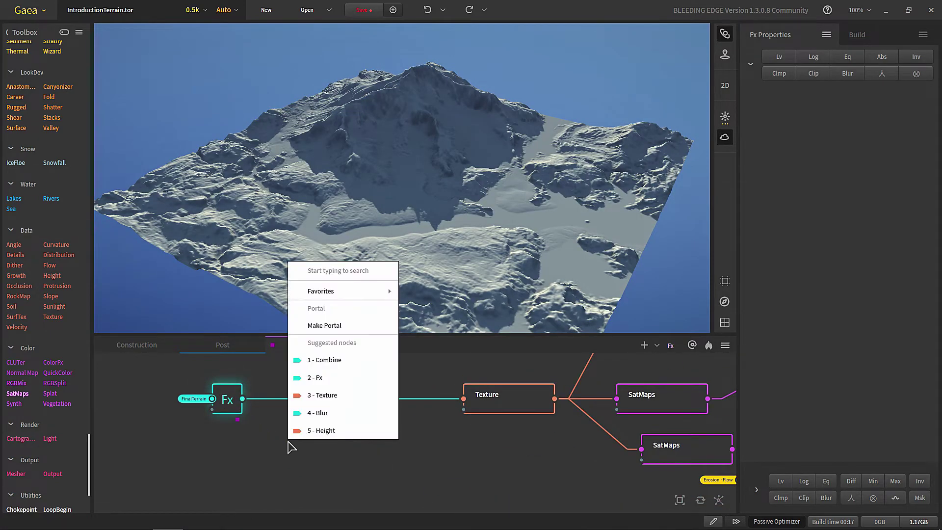
type("nor")
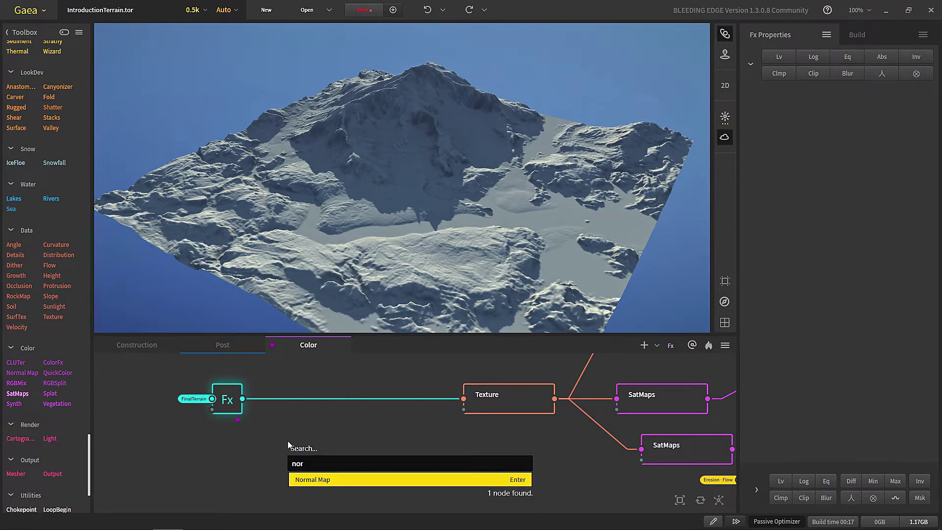
key("Return")
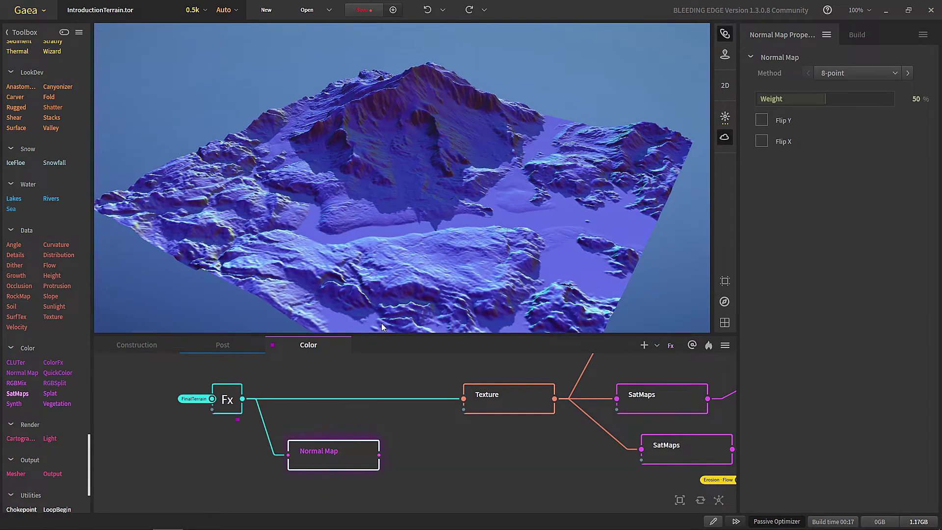
Add a Details node below the Normal Map, fed by the FinalTerrain Fx node, and inspect its High Frequency result.
right_click(282, 469)
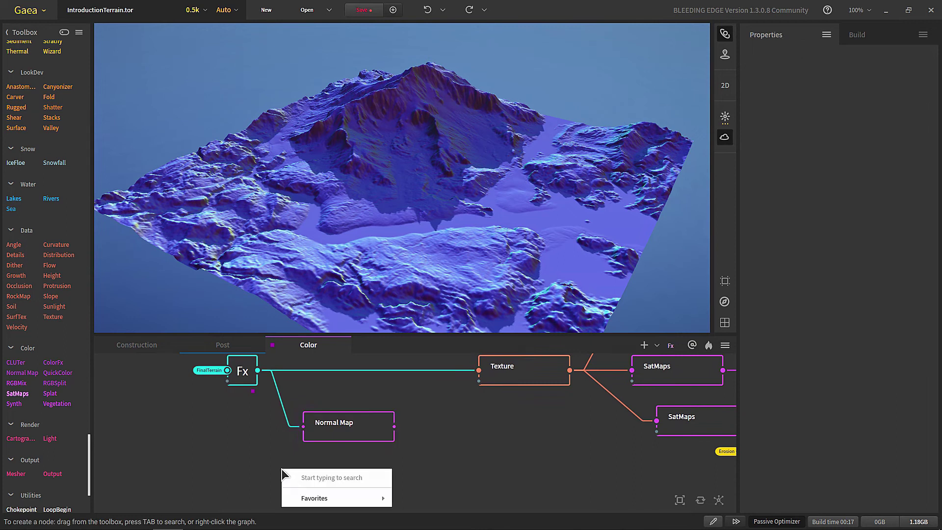
type("sat")
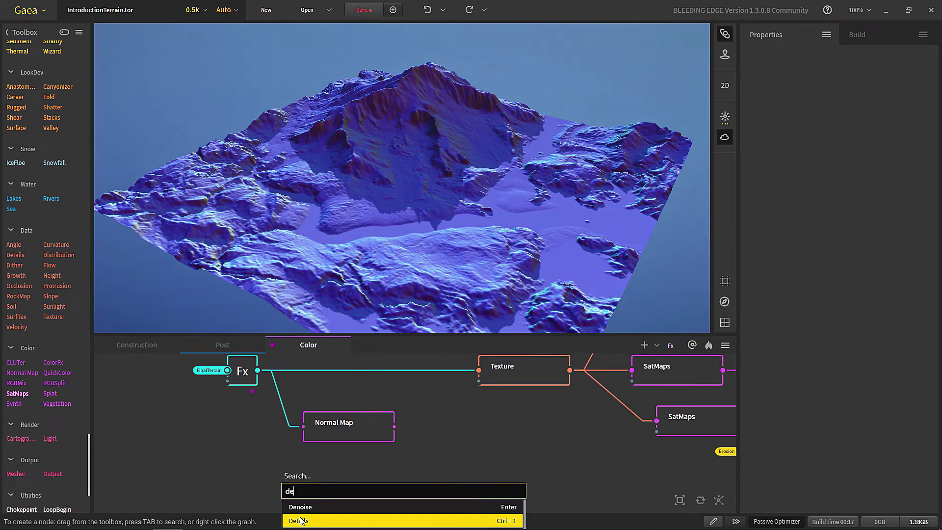
left_click(302, 519)
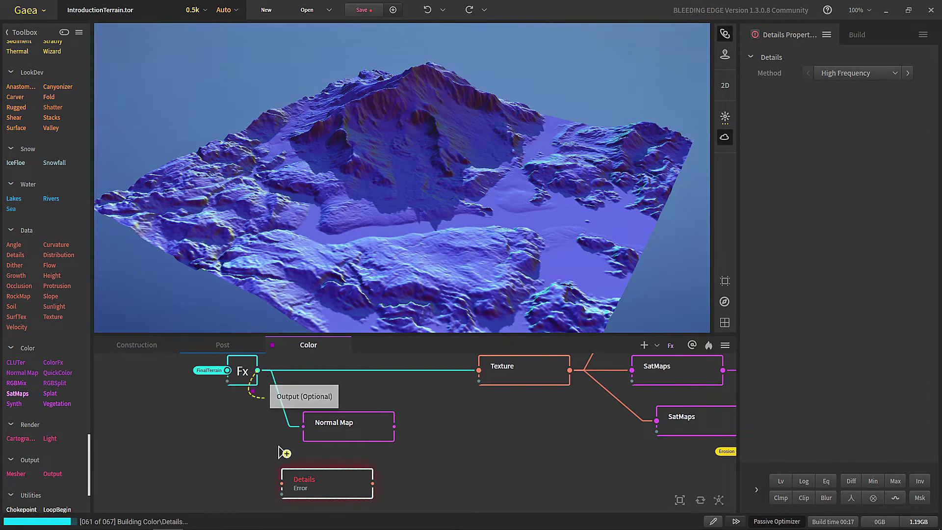
left_click_drag(252, 391, 282, 484)
left_click_drag(336, 495, 325, 489)
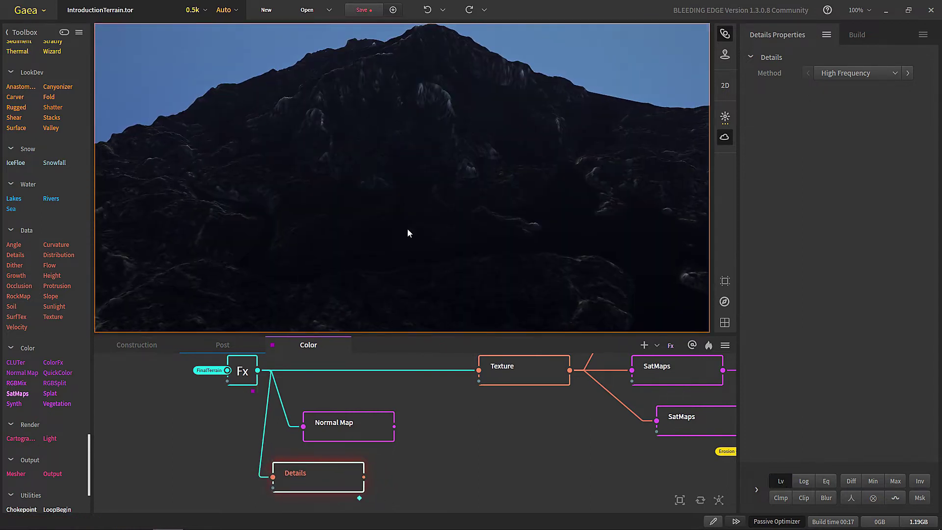
Try feeding the Normal Map from the Details node, and delete Details so the FinalTerrain Fx node feeds it again.
left_click_drag(346, 431, 474, 481)
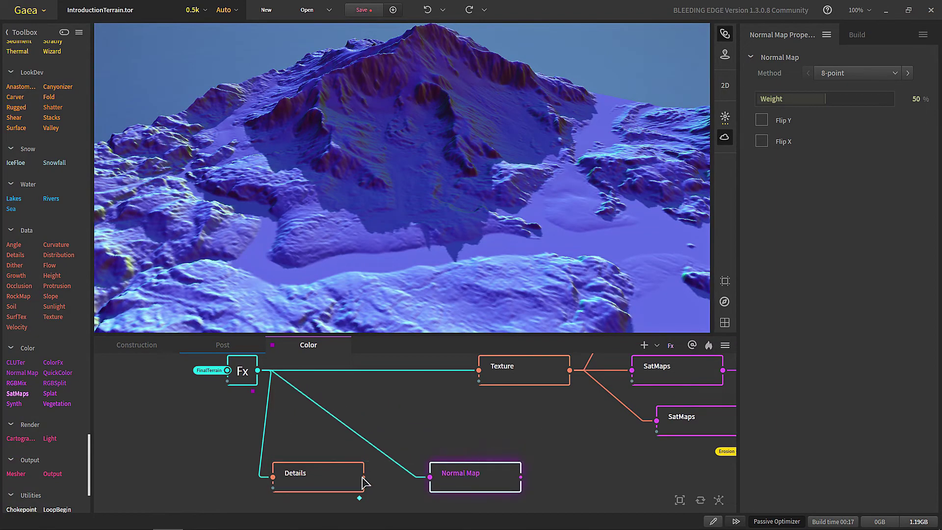
left_click_drag(363, 476, 405, 453)
left_click(276, 450)
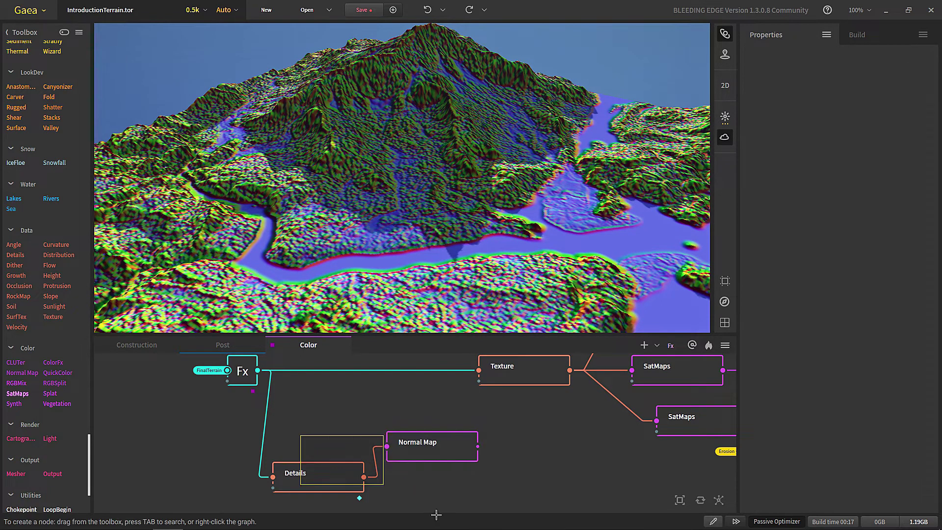
left_click(307, 473)
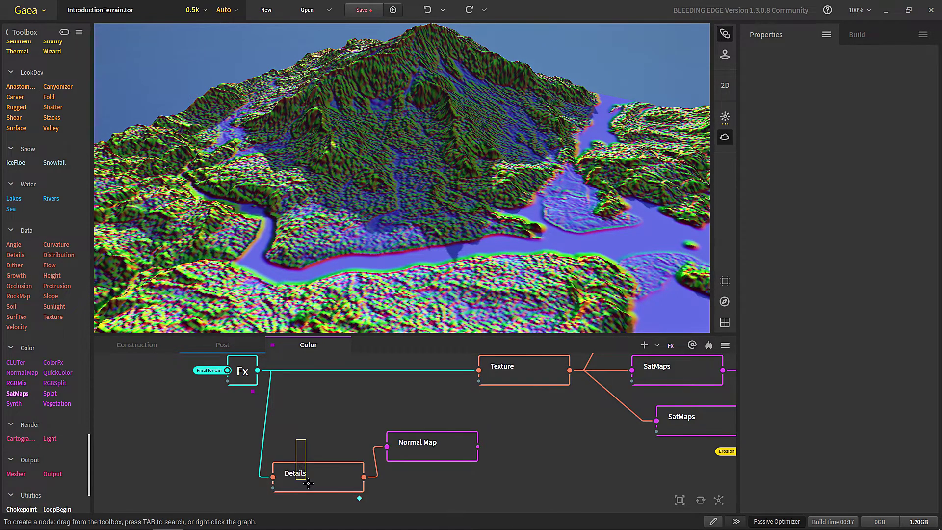
left_click_drag(315, 489, 387, 444)
left_click(434, 457)
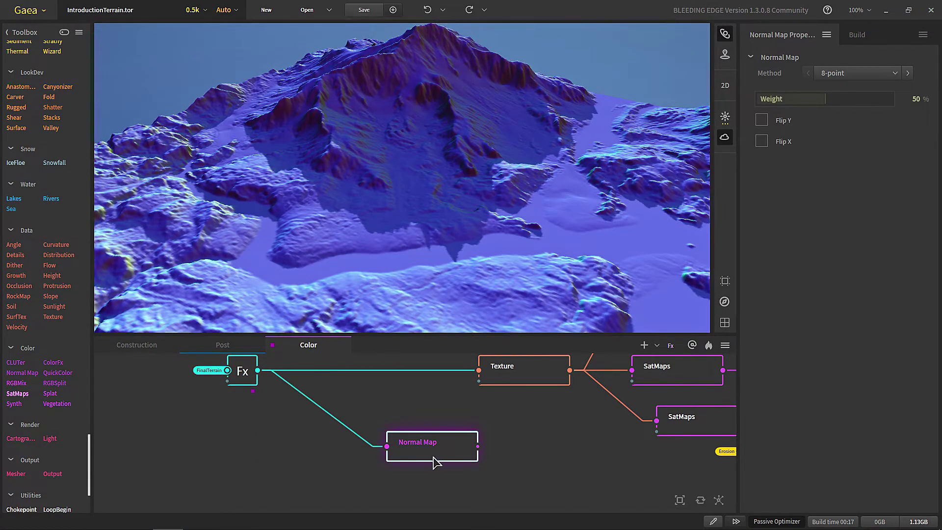
Mark the Normal Map node for export in the build.
right_click(435, 457)
left_click(471, 267)
scroll(490, 441, "down", 6)
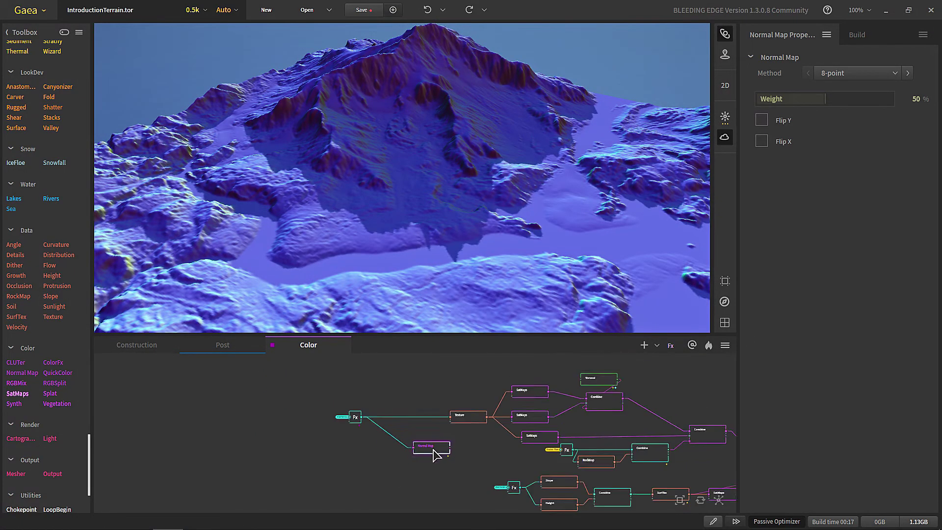
scroll(451, 400, "up", 5)
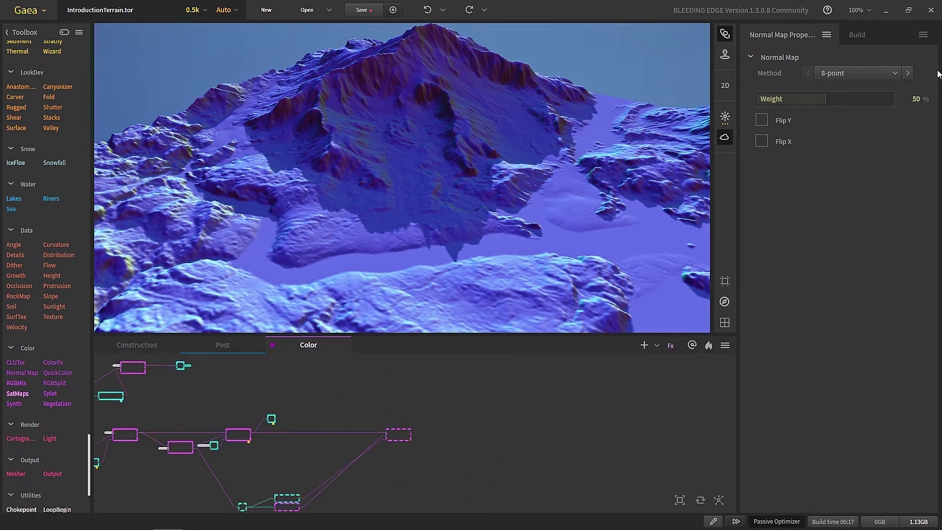
Open the build settings and review the list of Post and Color files to save.
left_click(877, 36)
scroll(795, 245, "down", 1)
scroll(796, 245, "up", 1)
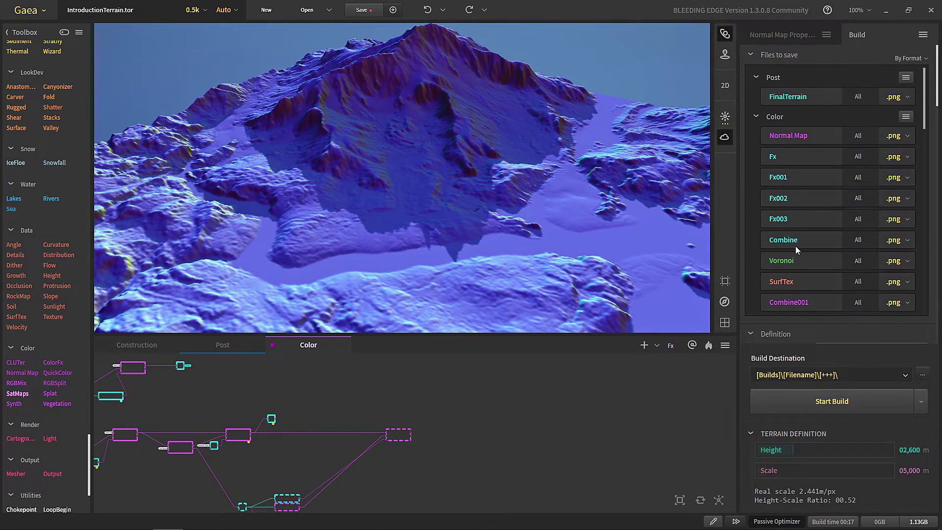
scroll(794, 197, "down", 1)
scroll(804, 220, "up", 1)
scroll(814, 280, "down", 1)
scroll(343, 442, "up", 5)
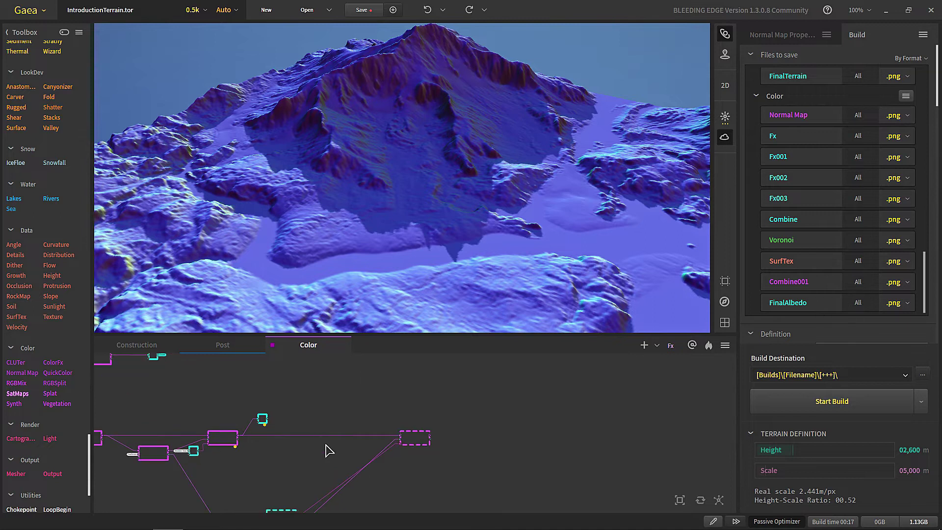
Select the FinalAlbedo node in the Color graph and widen the Toolbox to three columns.
left_click(387, 405)
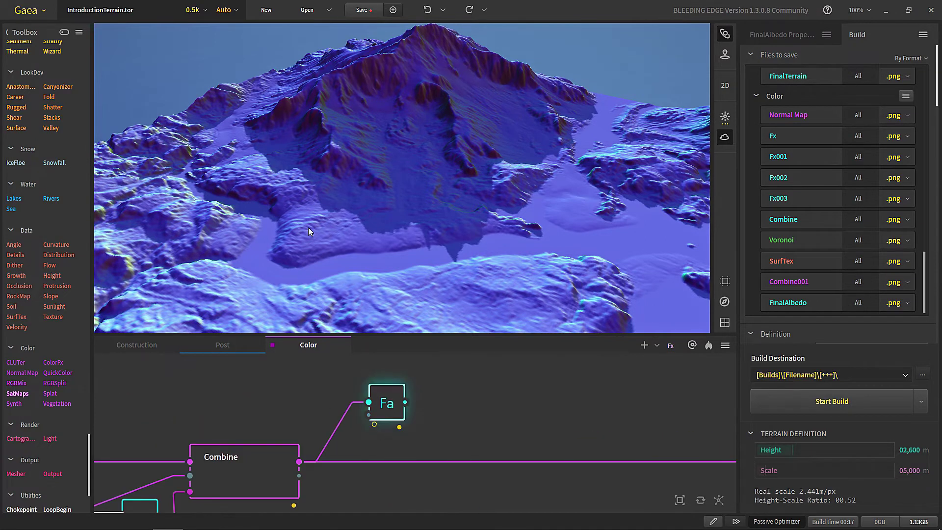
scroll(314, 232, "down", 5)
scroll(319, 238, "up", 3)
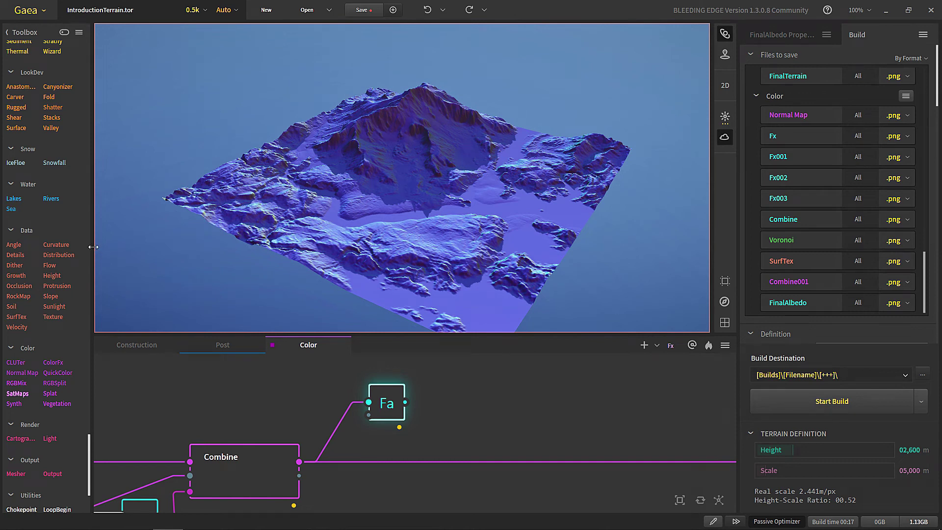
left_click_drag(92, 246, 122, 246)
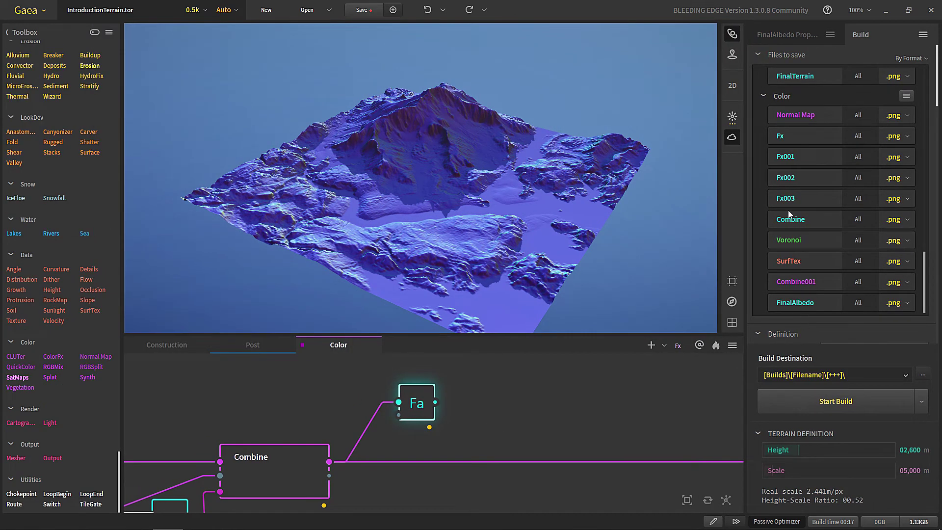
Set the build file format of all Color graph nodes to .tif16, and of the Voronoi node alone to .png.
left_click(908, 114)
left_click(795, 173)
left_click(534, 279)
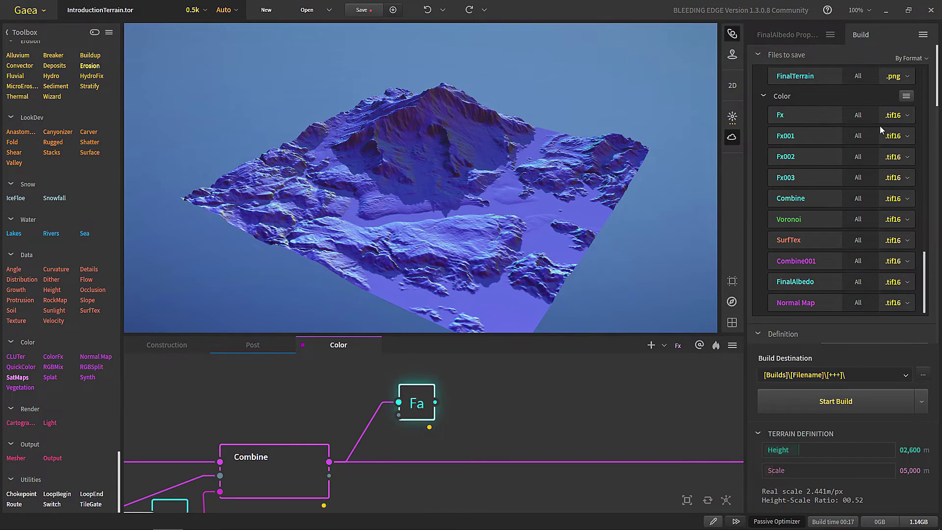
left_click(907, 219)
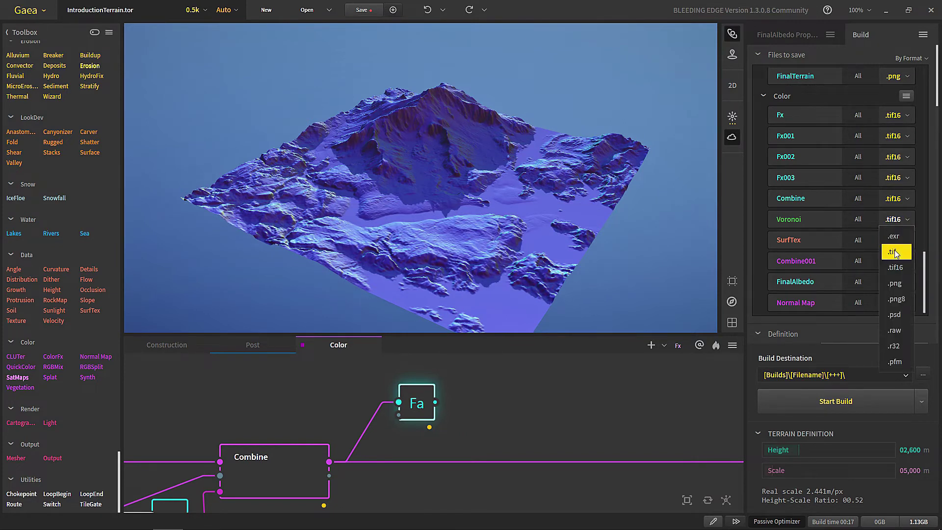
left_click(896, 284)
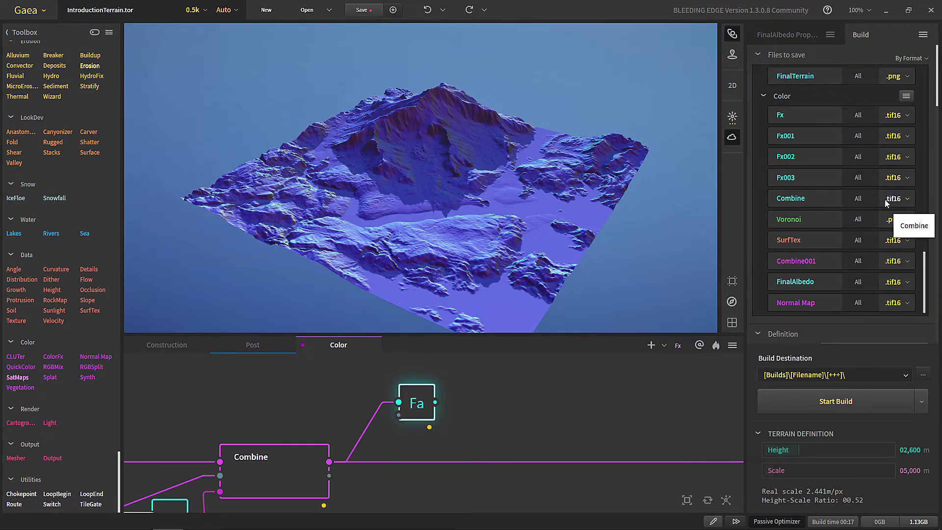
Set the build file format of all nodes in the Color graph to .png.
left_click(906, 95)
left_click(800, 186)
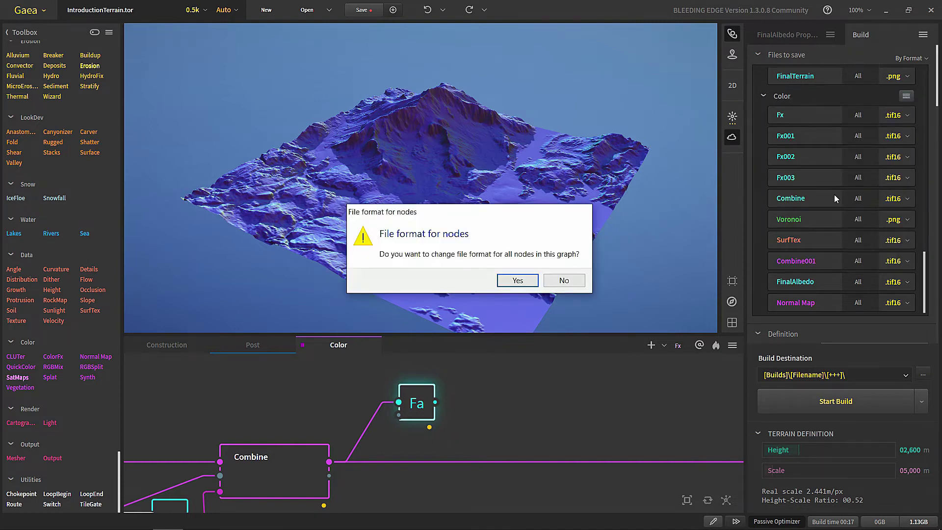
left_click(518, 280)
scroll(894, 246, "up", 1)
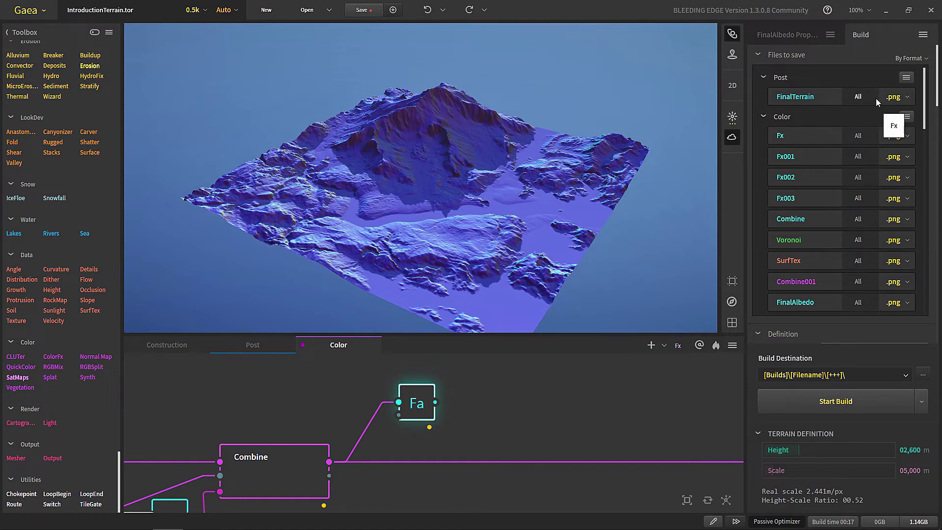
Examine which outputs are marked for export on the FinalTerrain and Combine001 files.
left_click(858, 97)
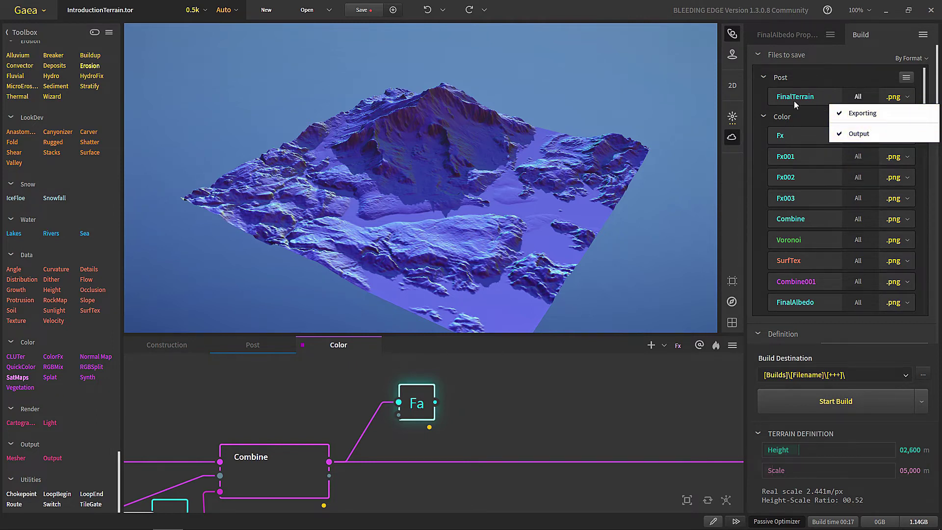
left_click(857, 98)
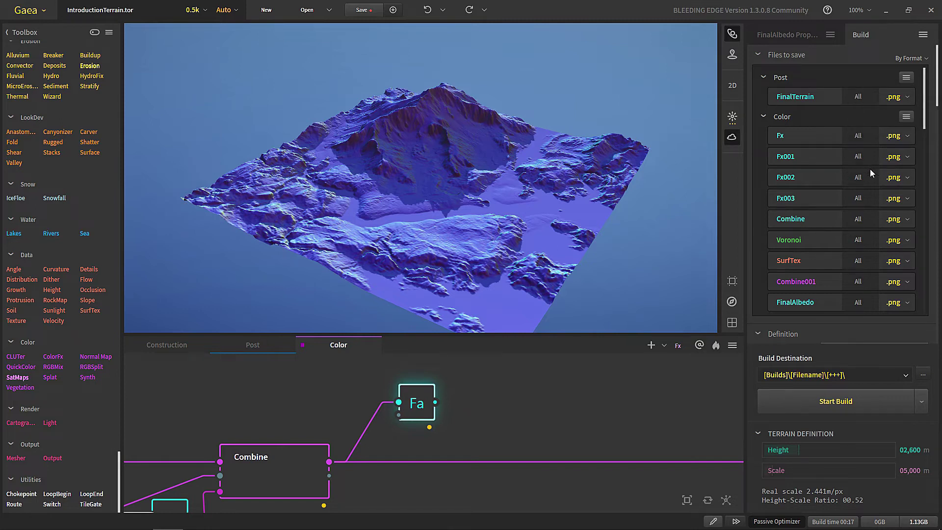
left_click(858, 282)
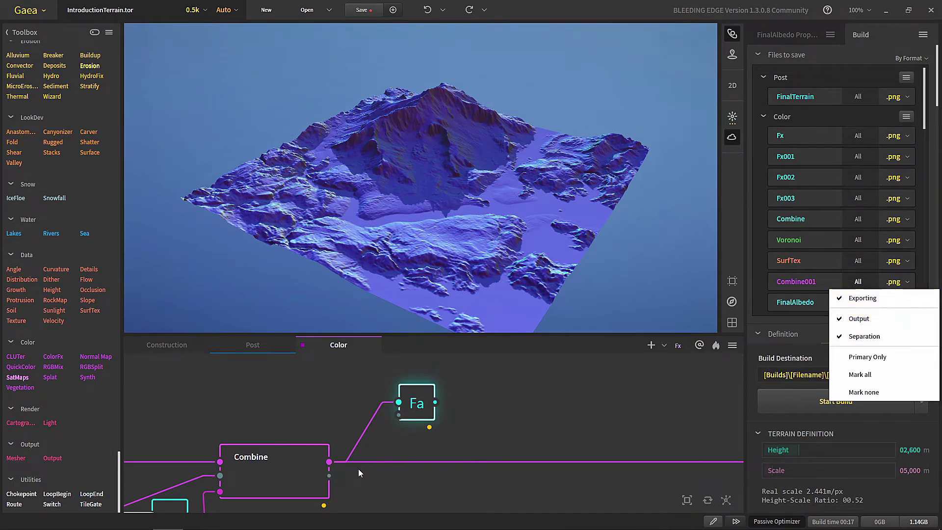
left_click_drag(358, 472, 404, 439)
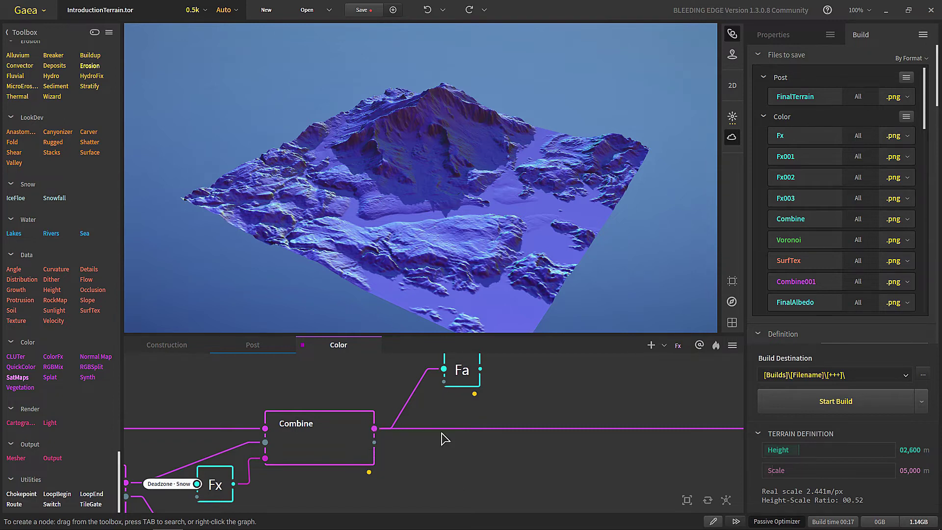
Try a new Combine node to check its Separation Mask option, and delete it again.
scroll(443, 432, "down", 5)
scroll(478, 473, "up", 3)
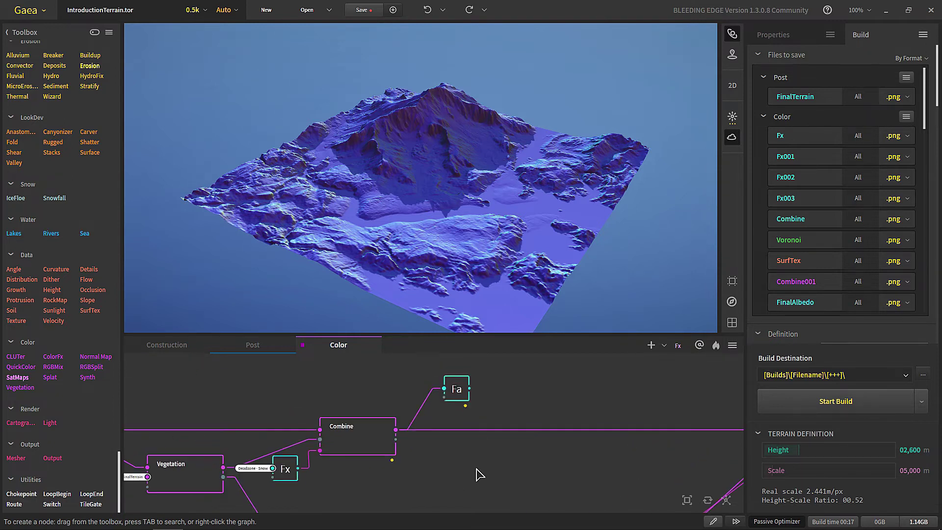
right_click(476, 477)
type("com")
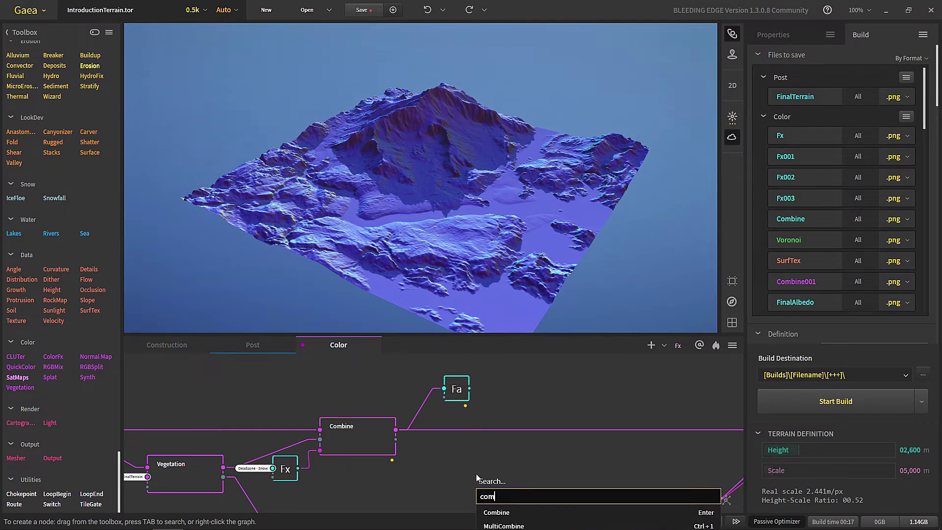
key("Return")
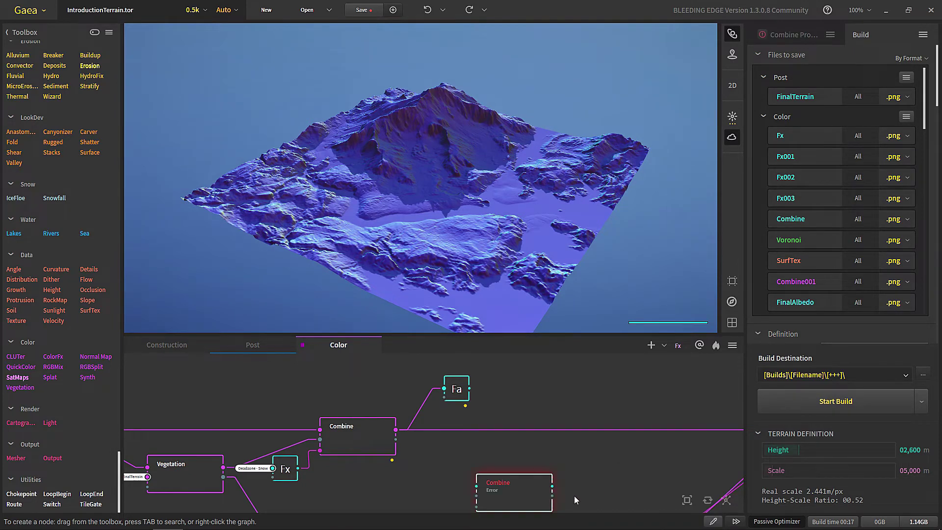
left_click(795, 33)
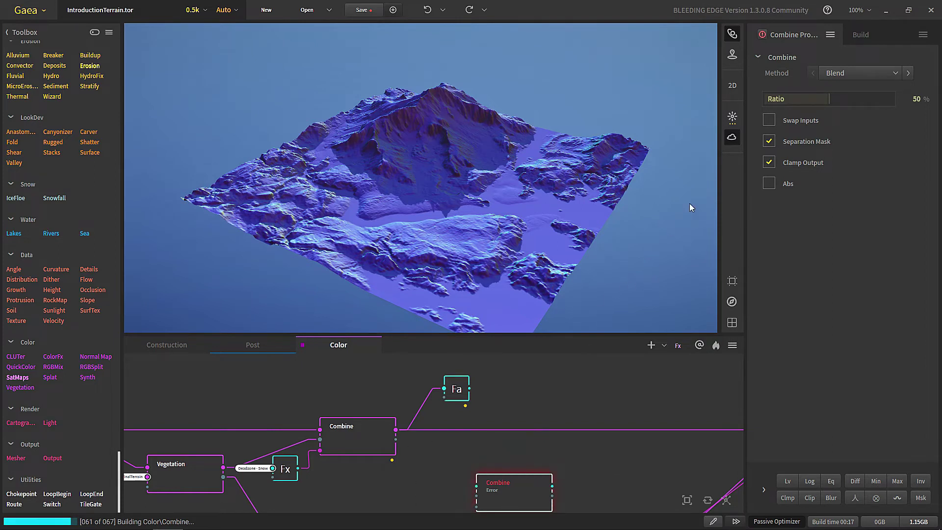
left_click(768, 141)
key("Delete")
Exclude the Separation output of the Combine001 and Combine files from the build, keeping only their main output.
left_click(878, 44)
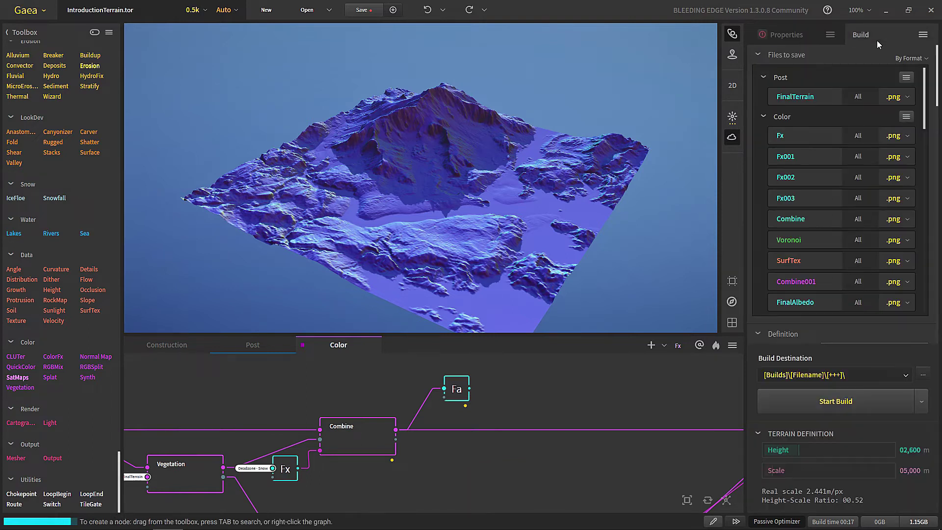
left_click(857, 284)
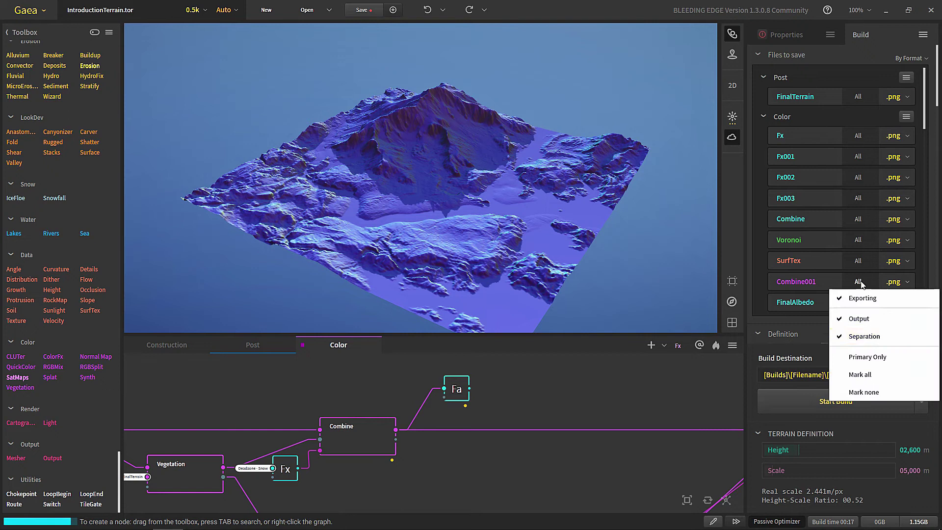
left_click(859, 338)
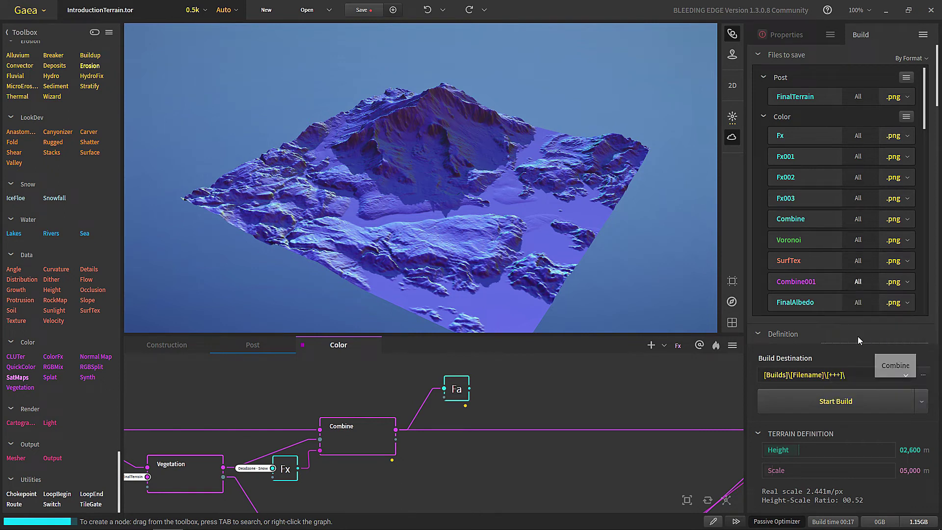
left_click(858, 303)
left_click(857, 259)
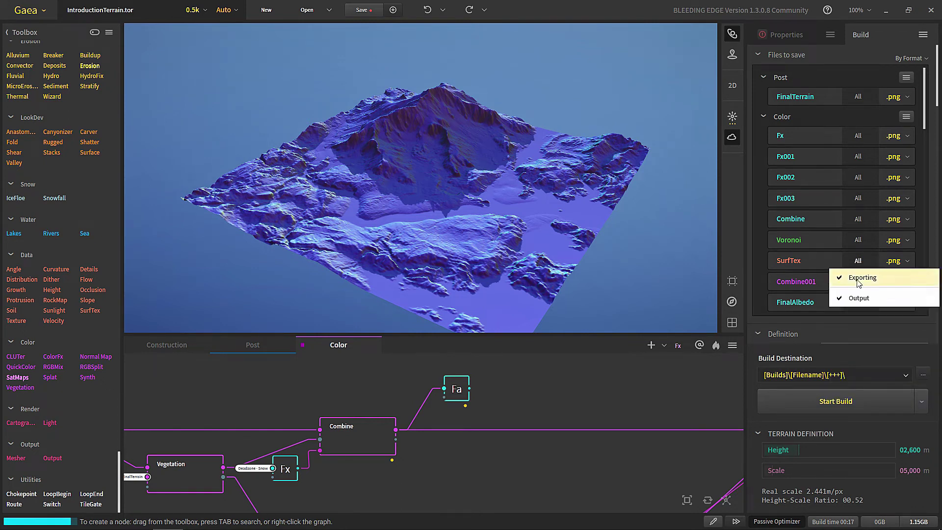
left_click(858, 243)
left_click(858, 220)
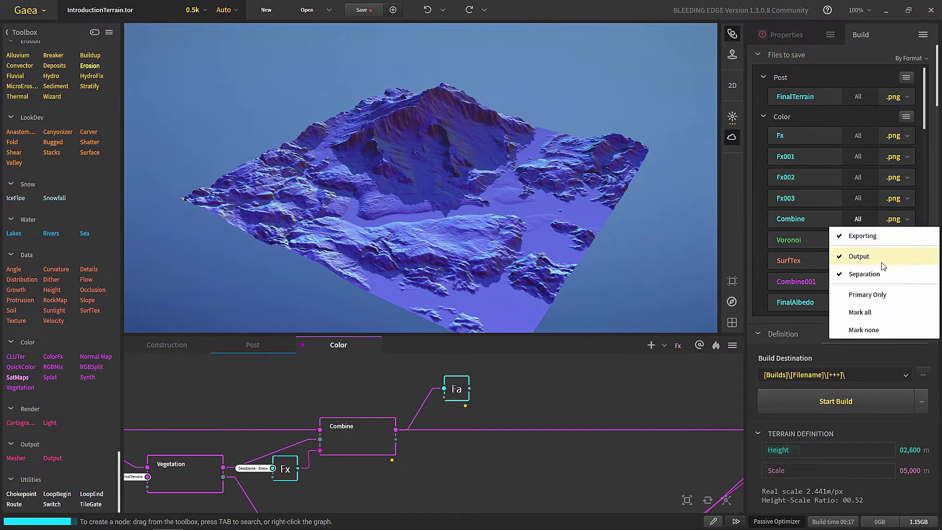
left_click(858, 275)
Check the export outputs of the four Fx files and collapse the Post and Color file groups.
left_click(864, 198)
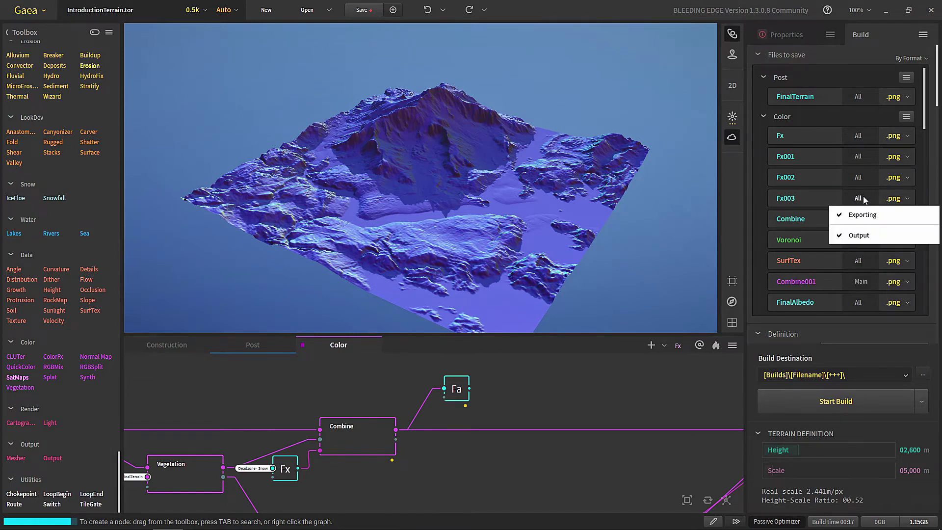
left_click(857, 177)
left_click(858, 156)
left_click(858, 136)
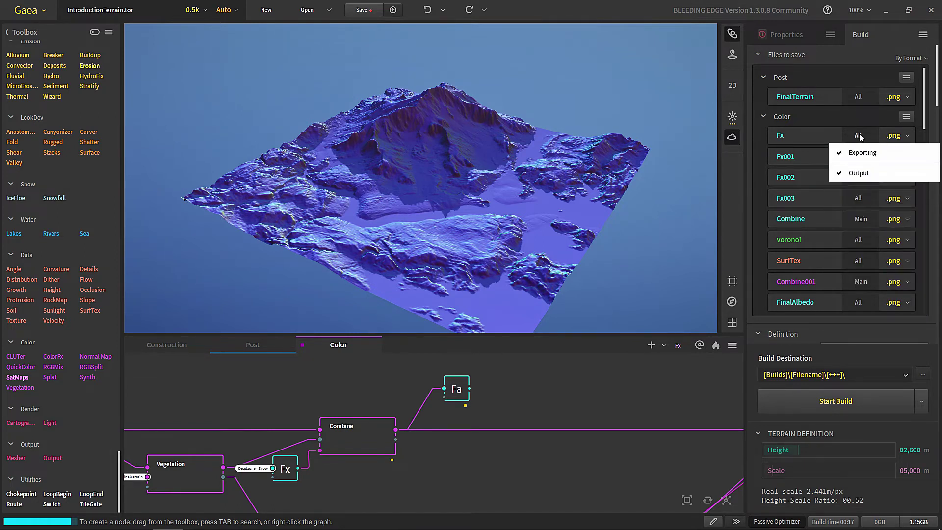
left_click(855, 120)
left_click(854, 118)
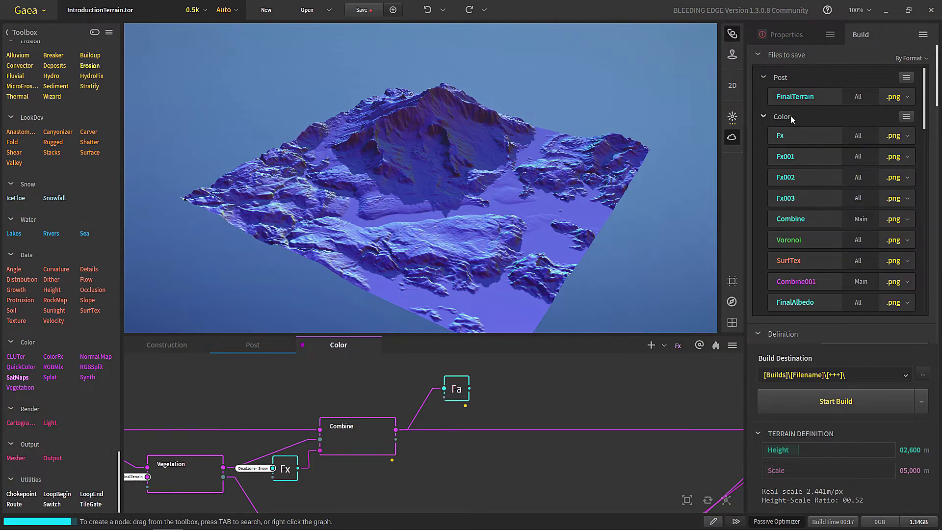
left_click(767, 118)
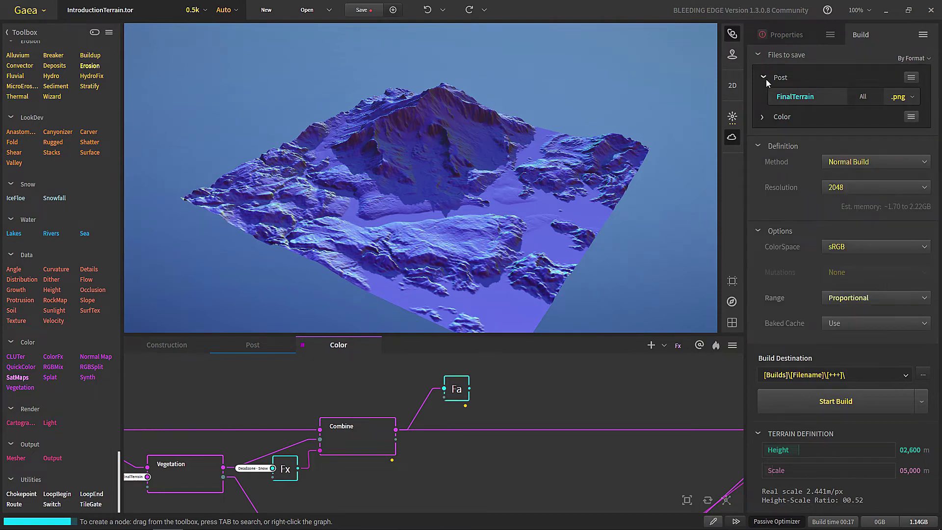
left_click(767, 80)
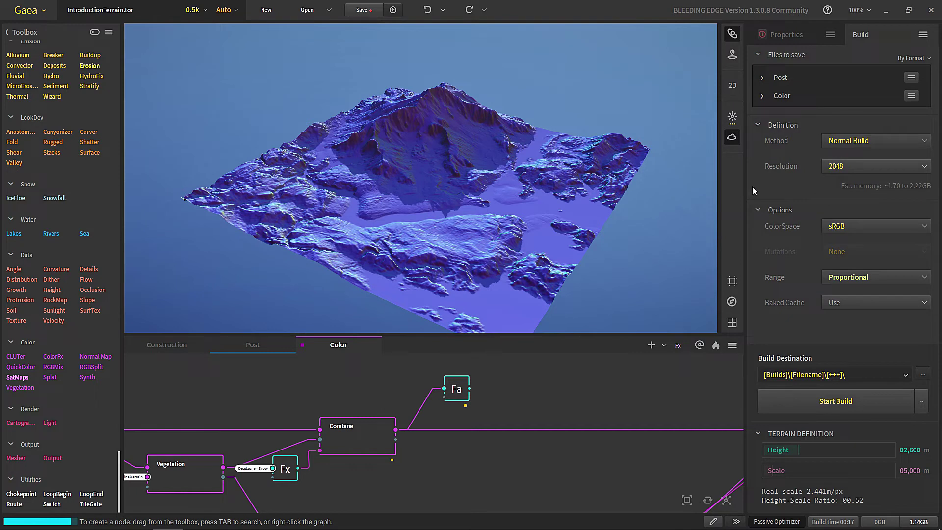
Try the Split build method and look through its number-of-tiles choices.
left_click(912, 141)
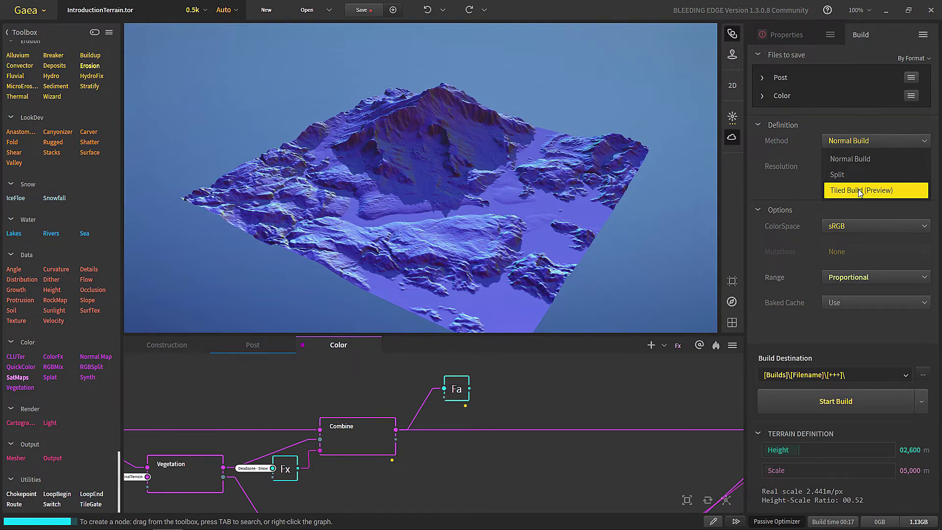
left_click(858, 160)
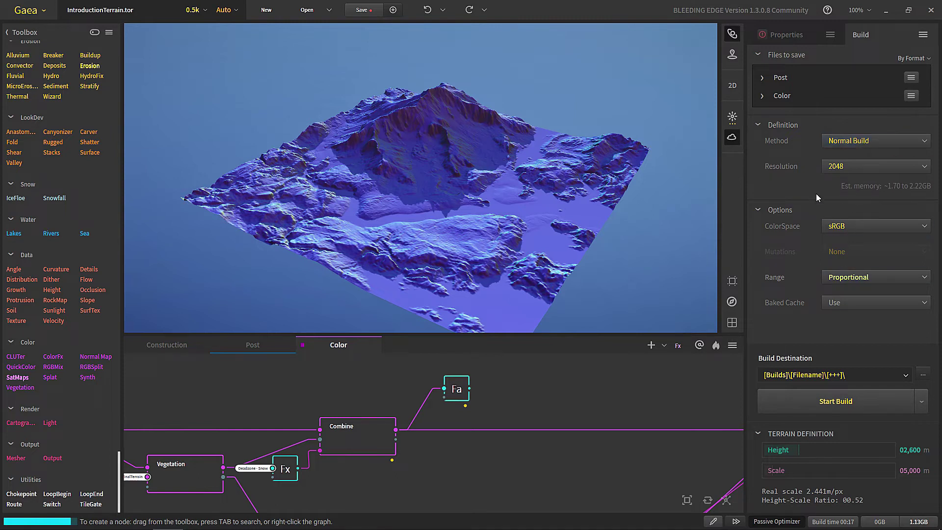
left_click(828, 166)
left_click(797, 148)
left_click(858, 140)
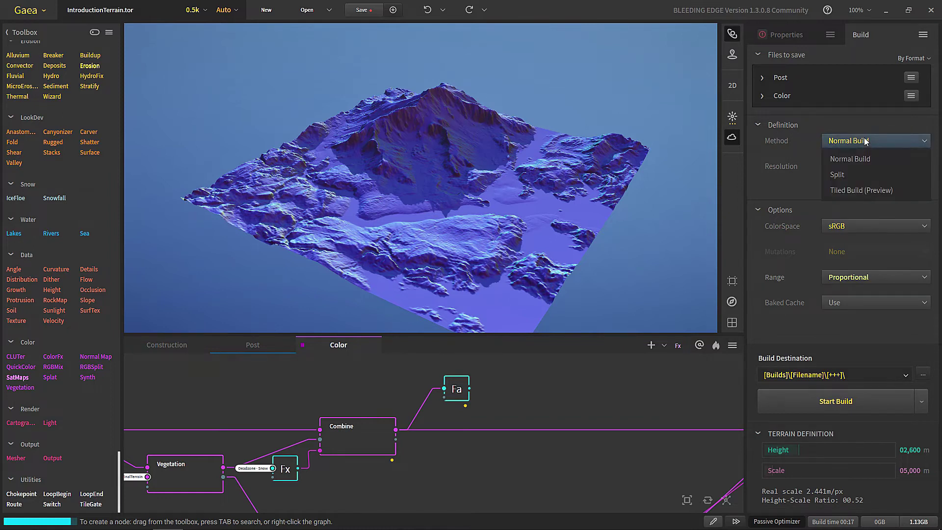
left_click(854, 172)
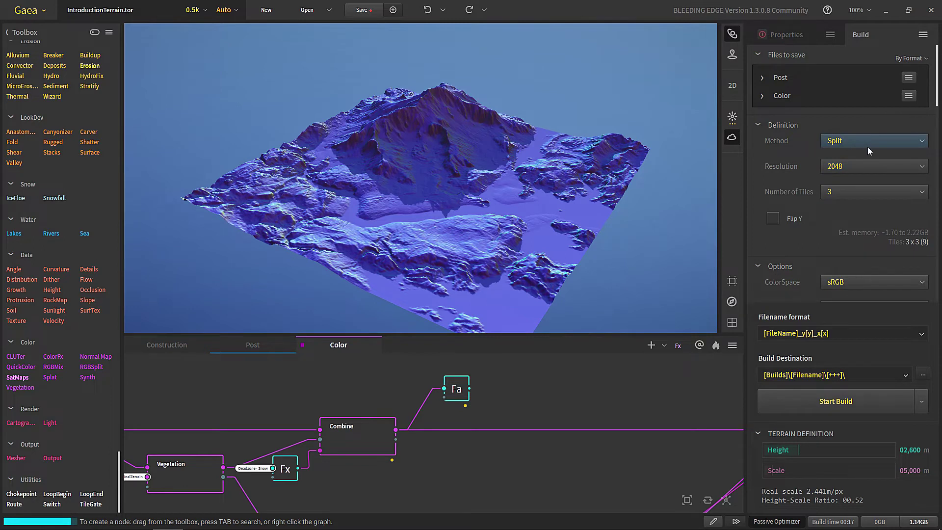
scroll(867, 146, "down", 1)
scroll(869, 143, "up", 2)
scroll(868, 143, "down", 1)
left_click(840, 194)
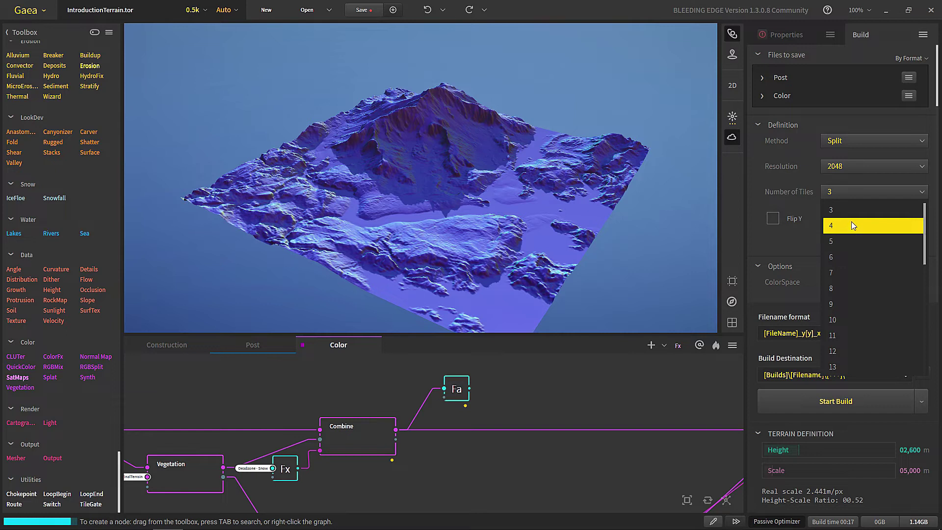
left_click(849, 194)
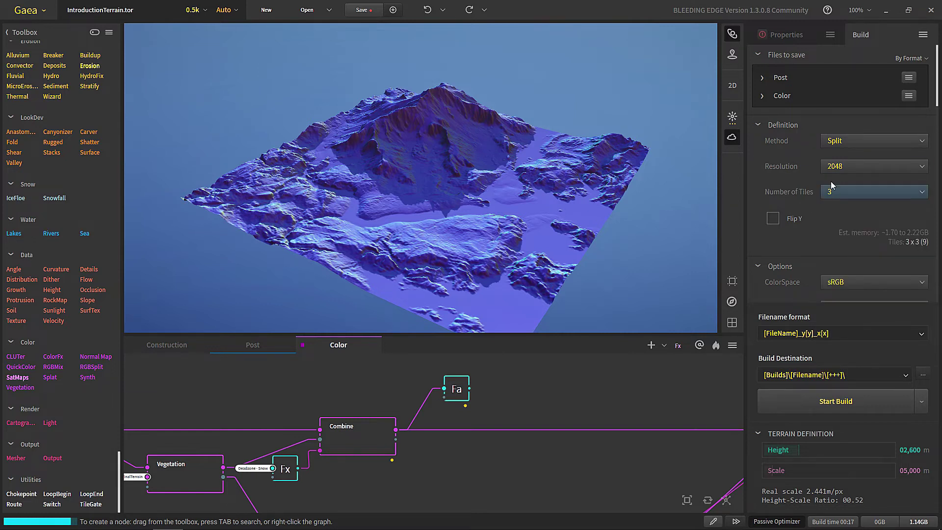
Try the Tiled Build (Preview) and Split methods, and return the build method to Normal Build.
left_click(849, 137)
scroll(849, 137, "up", 1)
left_click(863, 191)
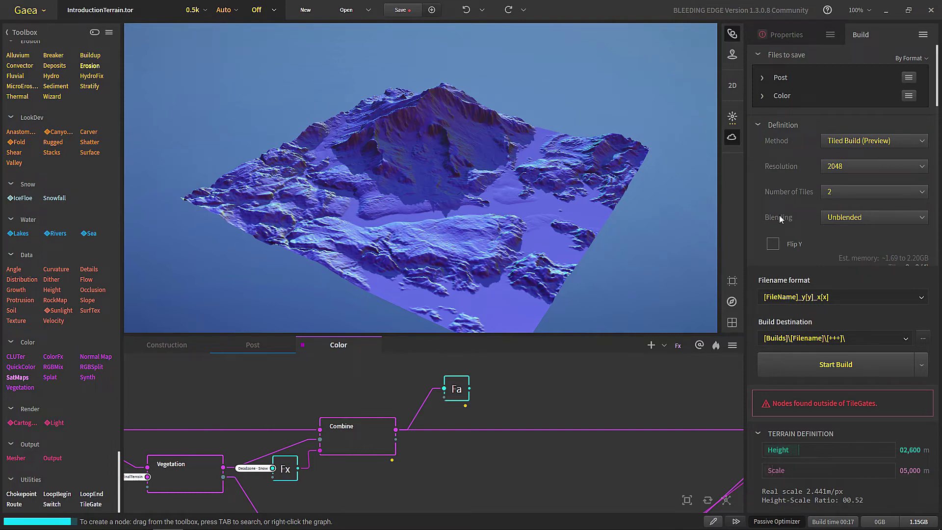
left_click(848, 192)
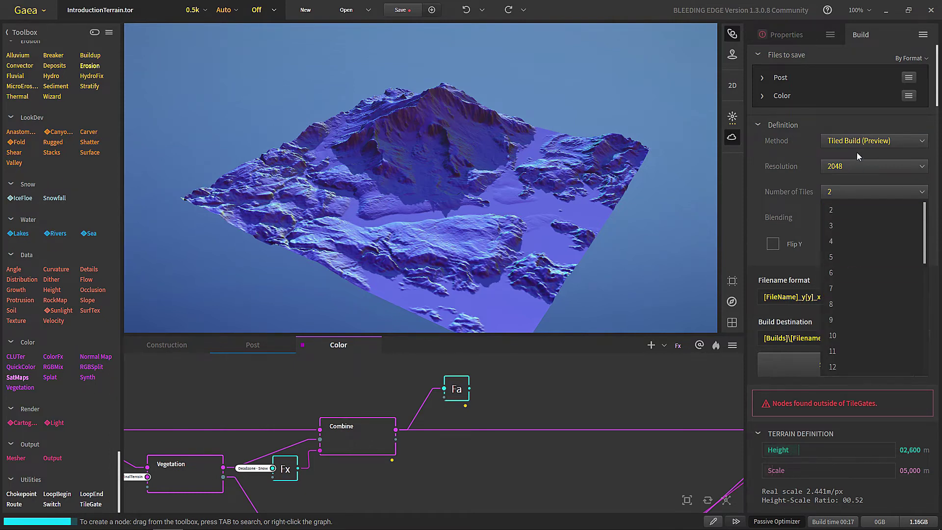
left_click(857, 146)
left_click(857, 144)
left_click(851, 175)
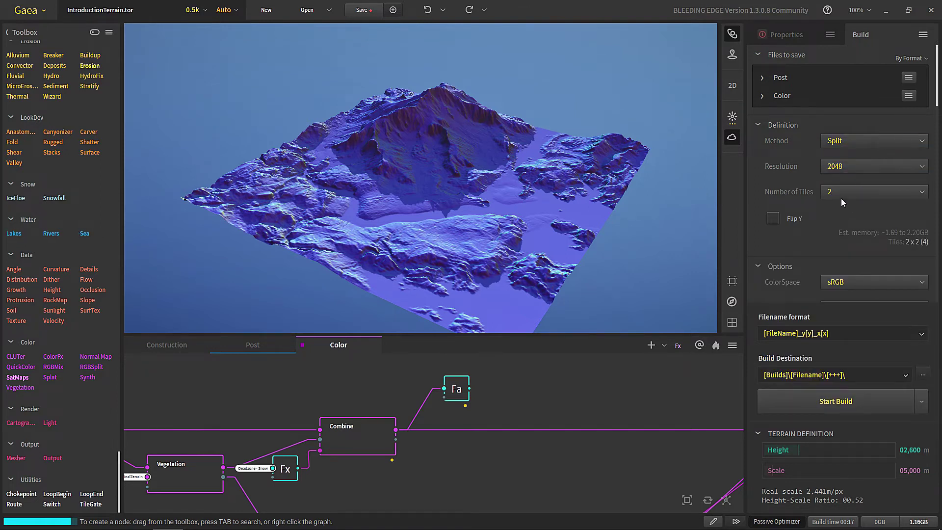
left_click(845, 142)
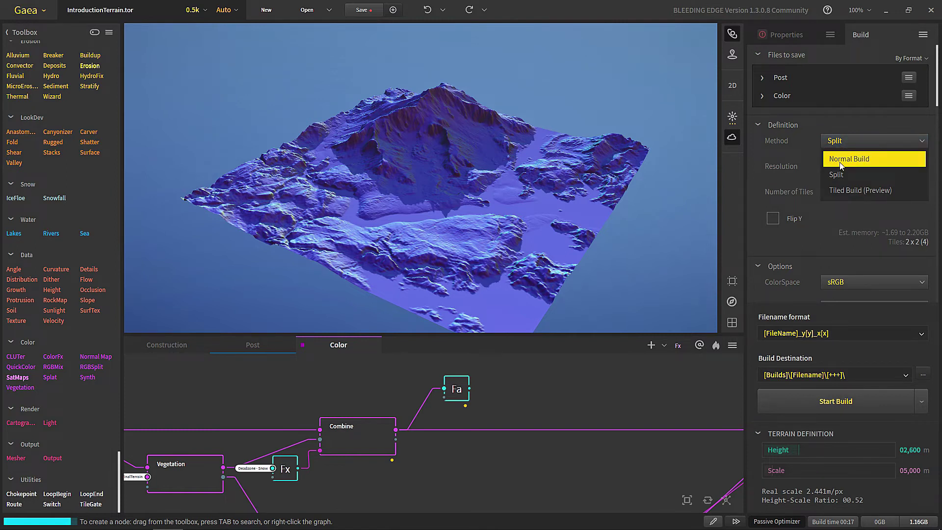
left_click(840, 161)
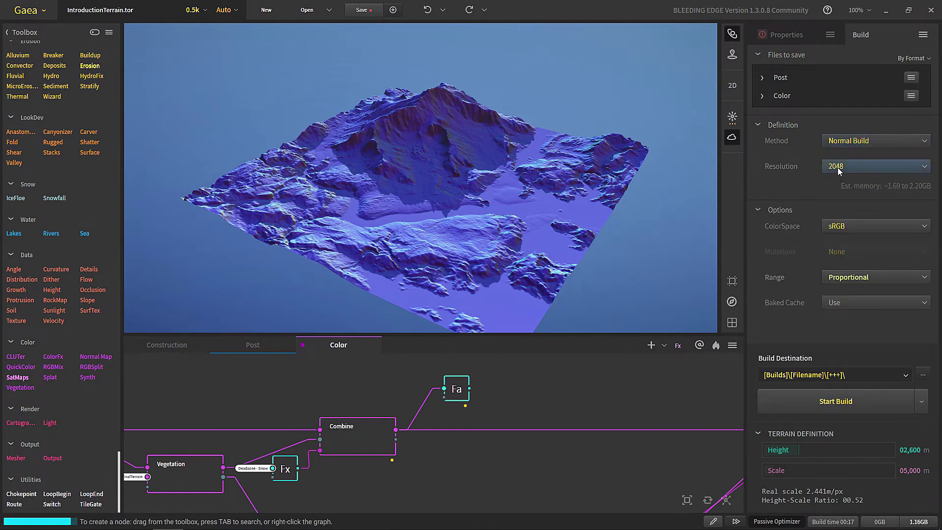
Look through the Standard, Plus one and Unreal build resolutions and try the Unreal size 4033.
left_click(837, 167)
scroll(868, 212, "up", 2)
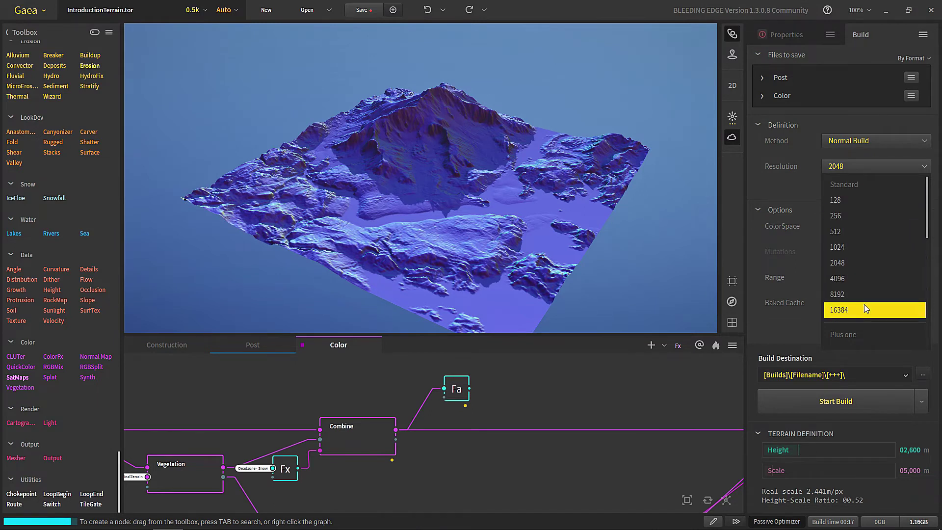
scroll(863, 306, "down", 3)
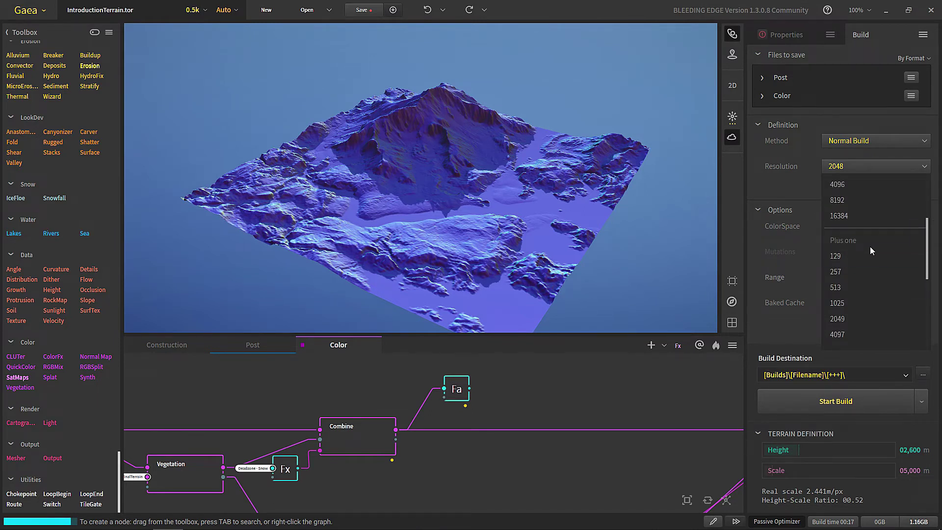
scroll(859, 225, "down", 3)
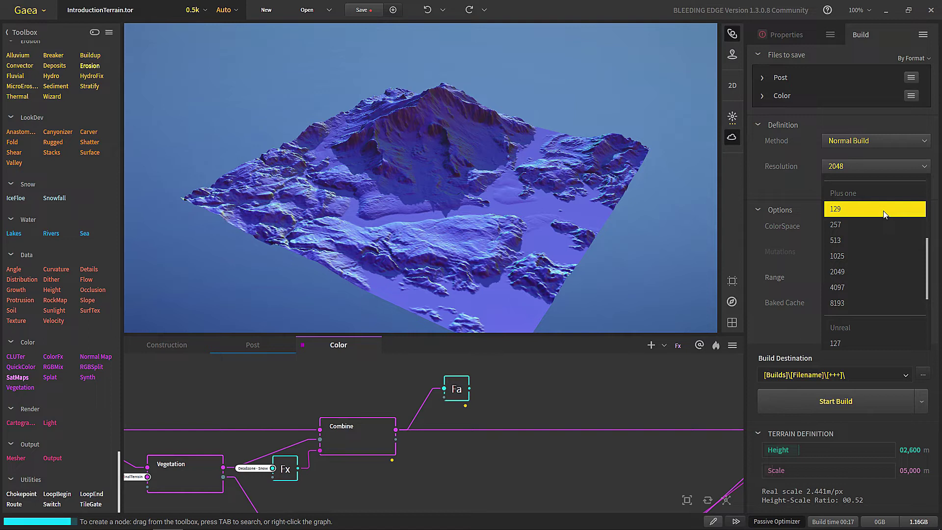
scroll(882, 212, "up", 6)
scroll(855, 281, "down", 6)
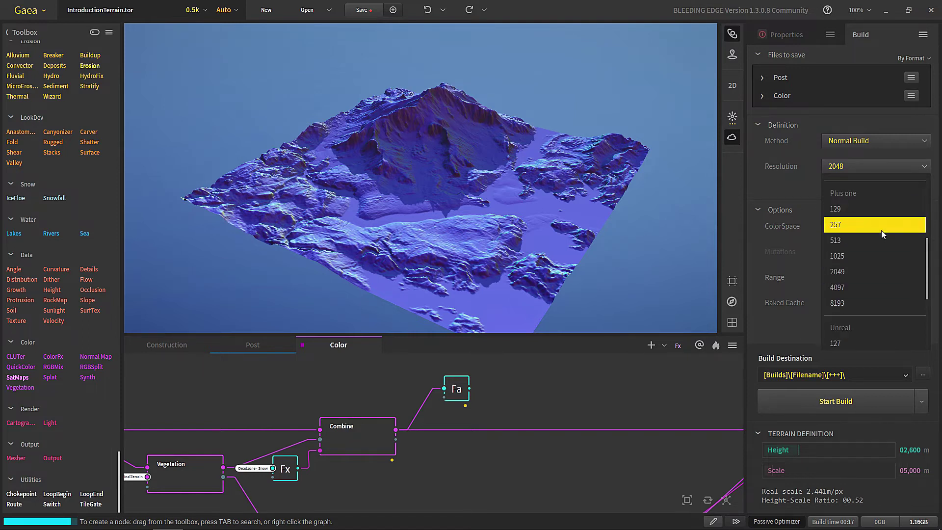
scroll(878, 245, "down", 7)
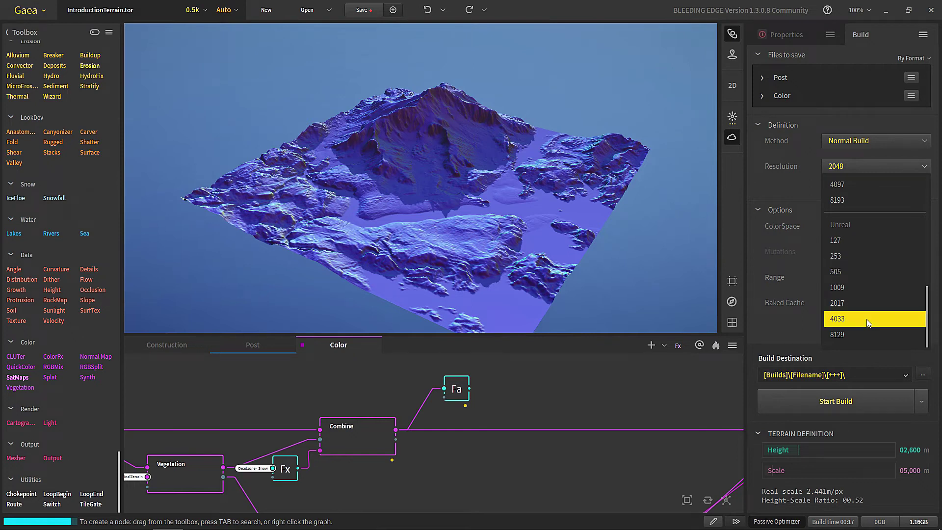
scroll(866, 319, "up", 5)
scroll(863, 313, "down", 5)
left_click(868, 317)
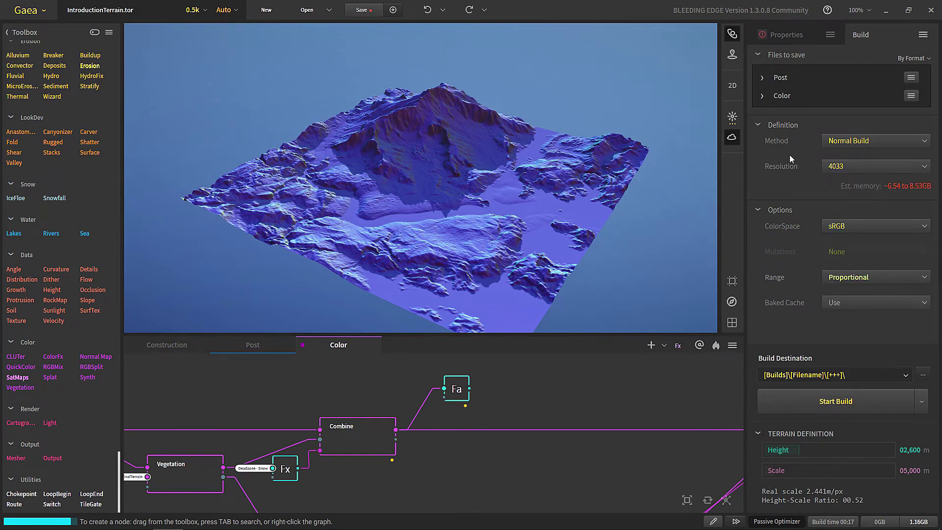
Set the build resolution to the standard size 1024.
left_click(844, 165)
left_click(845, 166)
left_click(844, 166)
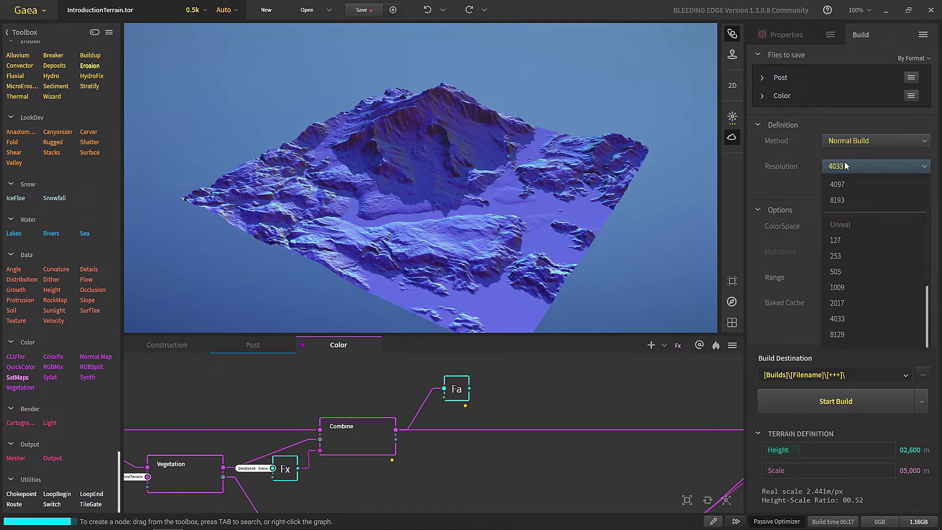
scroll(857, 290, "up", 5)
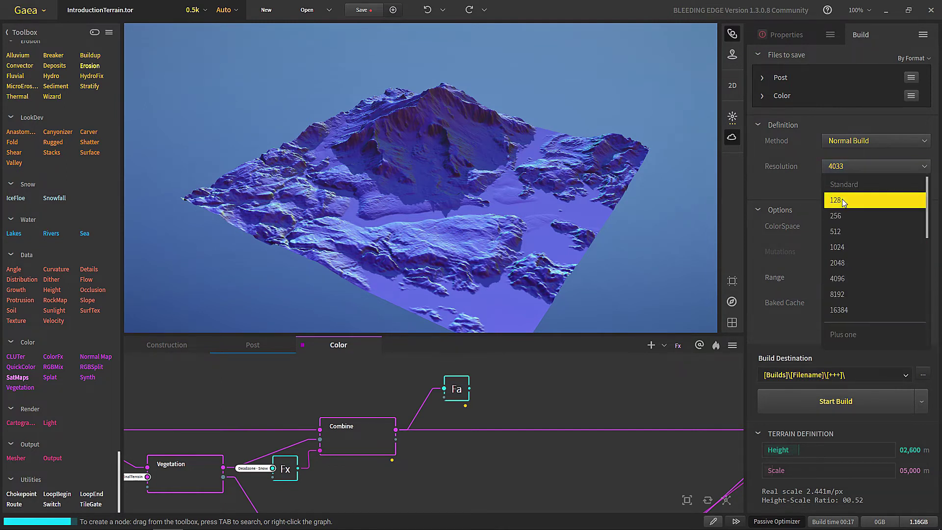
left_click(854, 246)
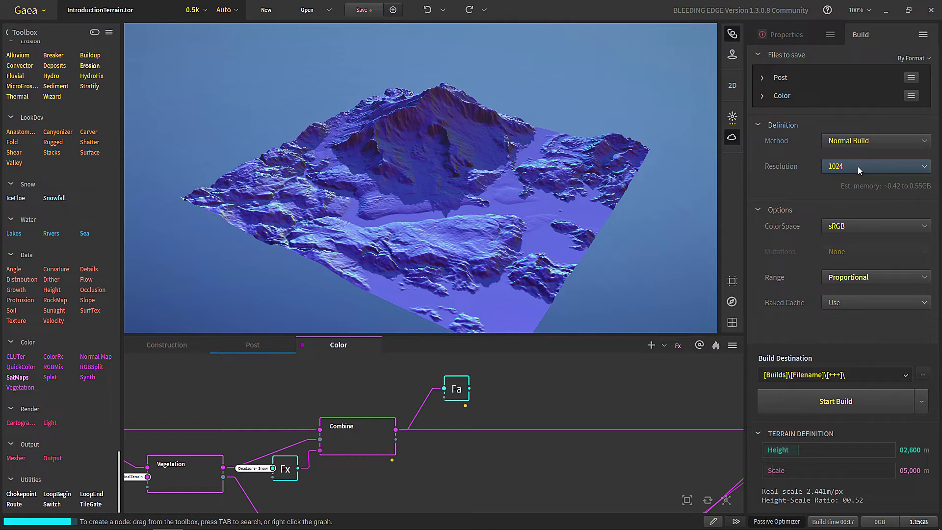
Check the available color spaces for the build and set the terrain Range to Raw.
left_click(858, 225)
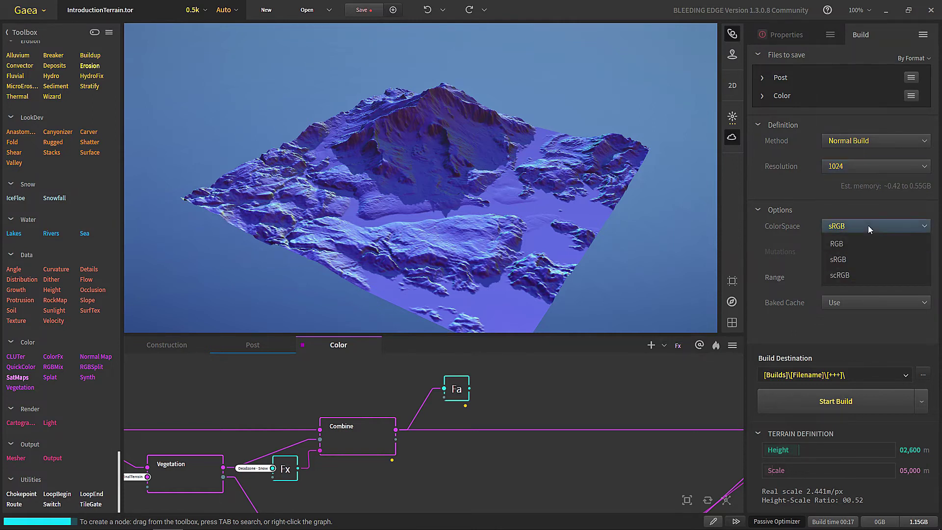
left_click(857, 228)
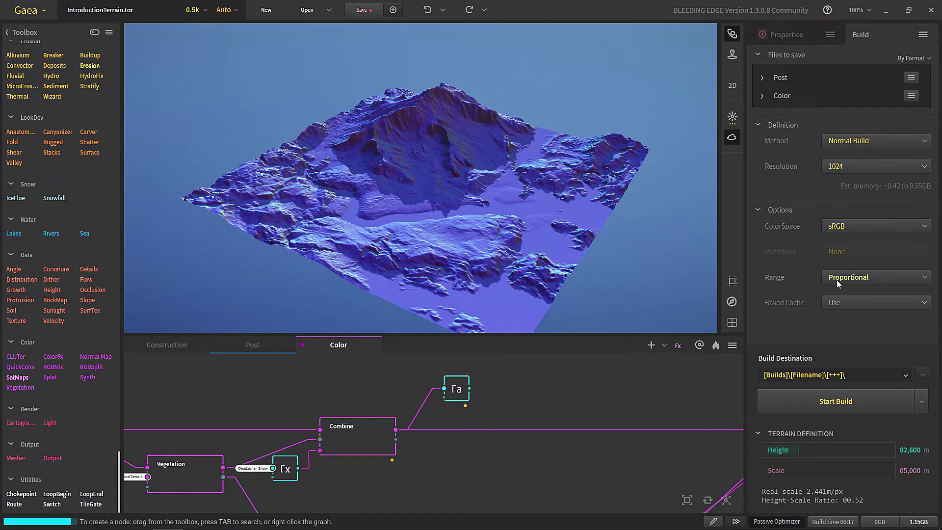
left_click(857, 278)
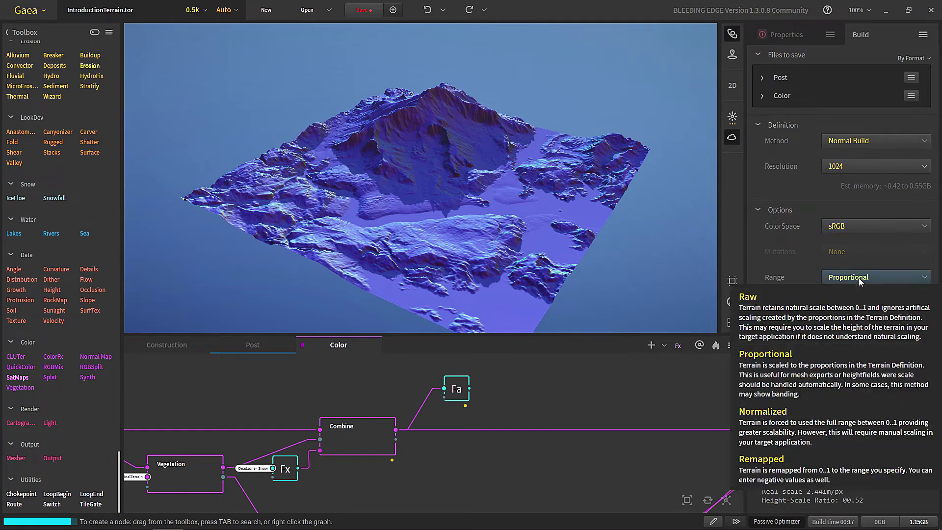
left_click(805, 324)
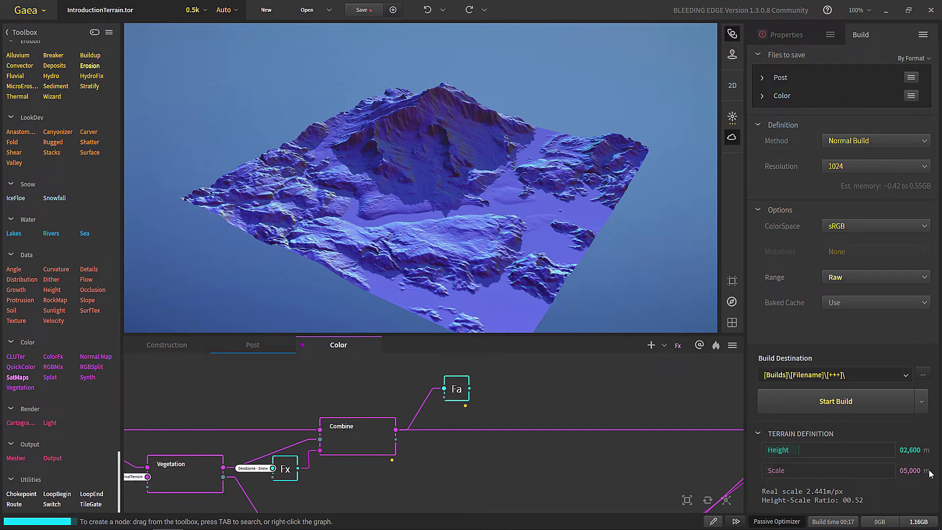
mouse_move(876, 283)
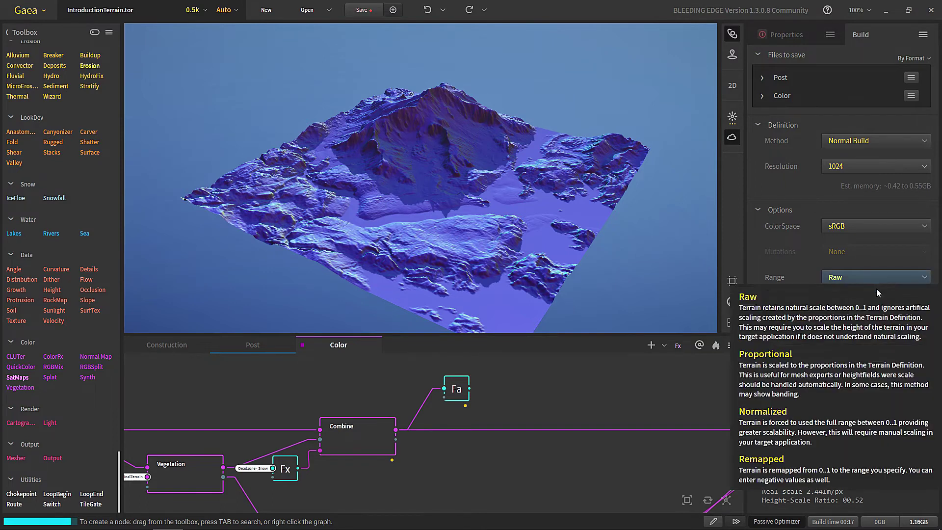
Try the Normalized and Remapped terrain ranges, and return the Range to Raw.
left_click(834, 424)
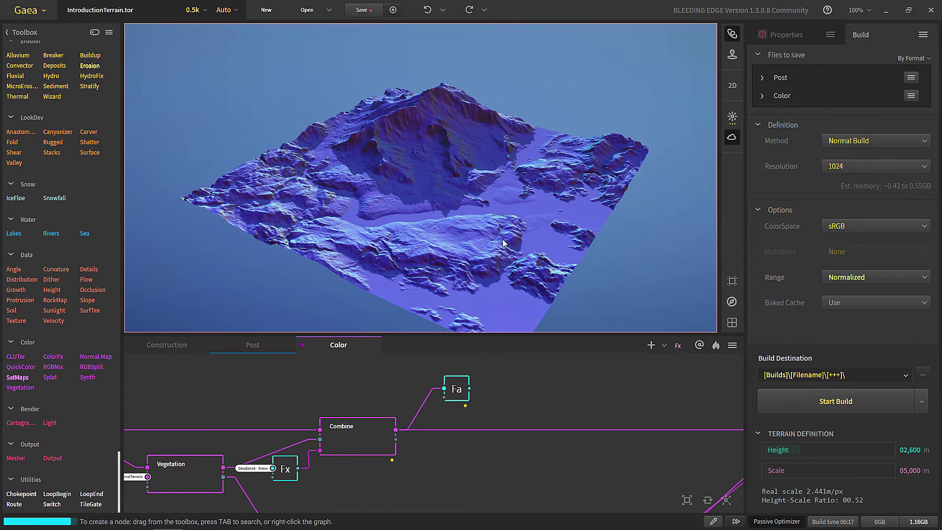
mouse_move(895, 272)
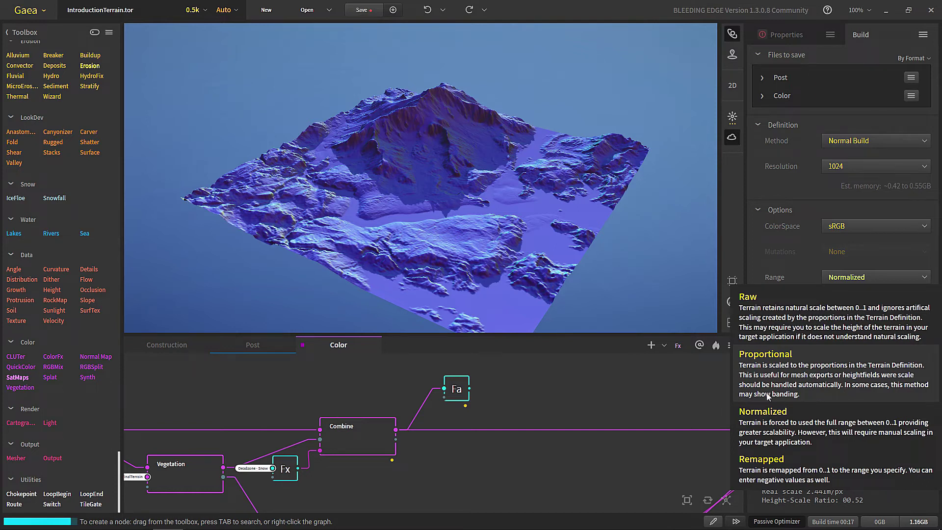
left_click(771, 479)
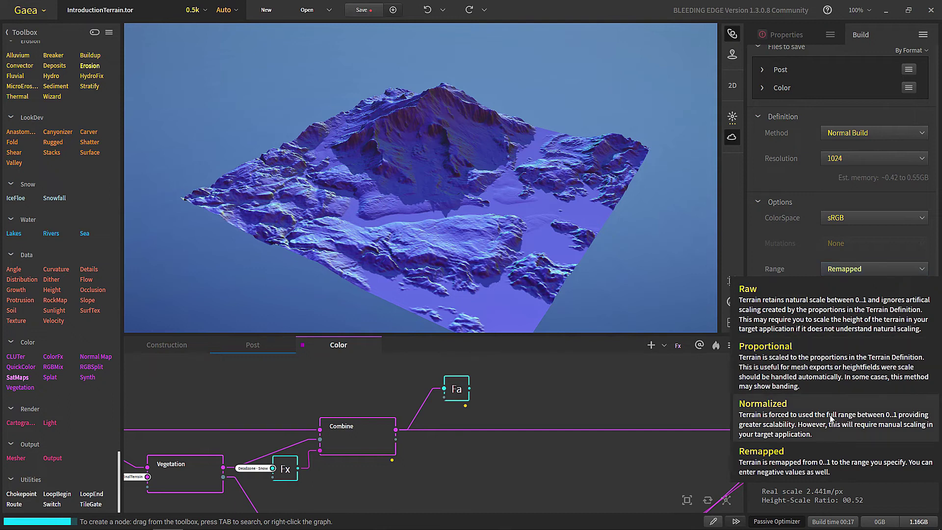
left_click(806, 296)
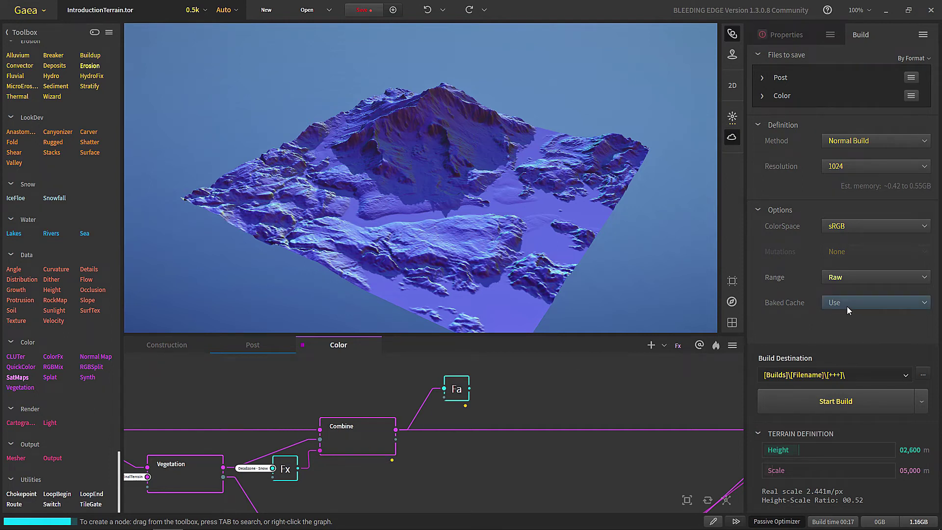
Look over the build destination's folder browser and path presets, along with the terrain definition settings.
mouse_move(846, 306)
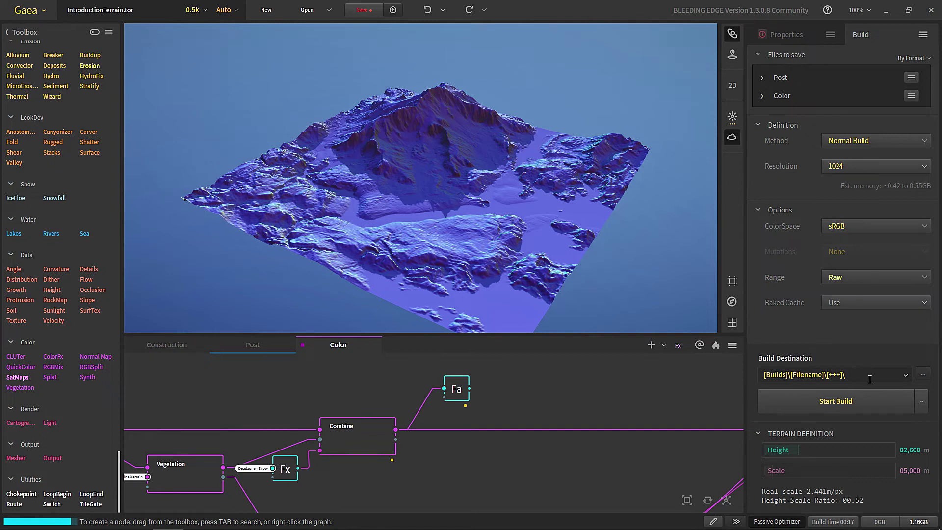
left_click(923, 375)
left_click(742, 330)
left_click(905, 375)
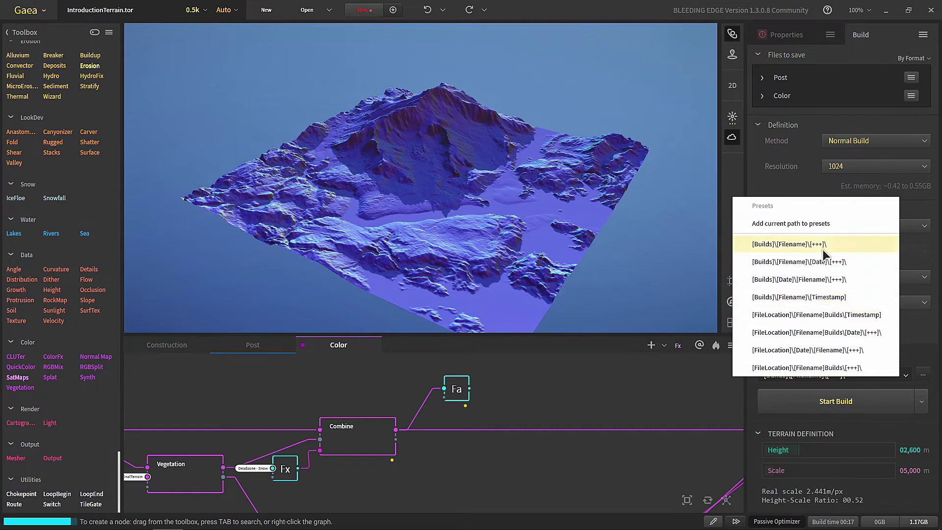
left_click(906, 377)
left_click(906, 377)
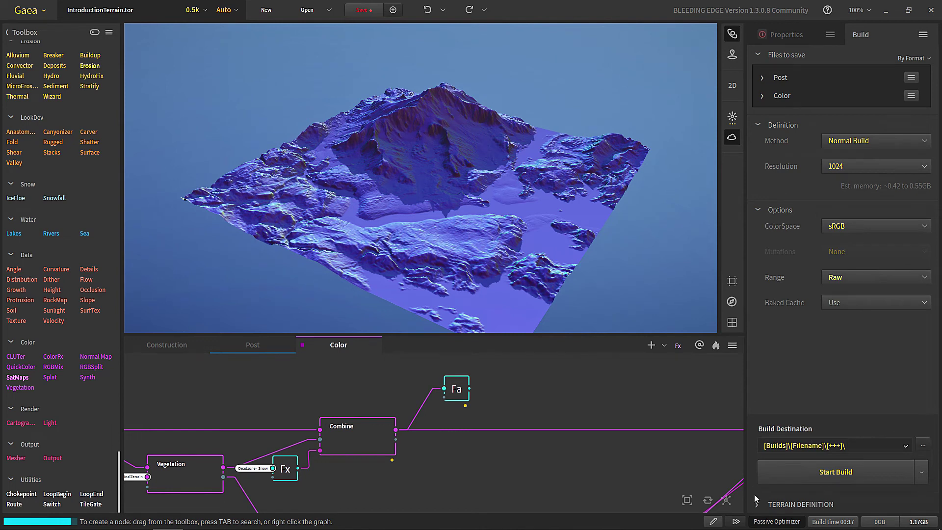
left_click(758, 504)
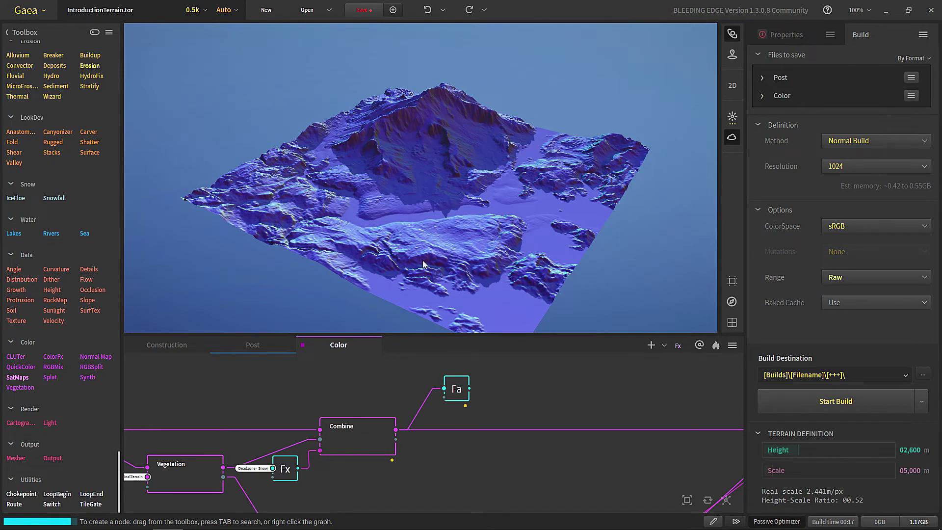
left_click_drag(441, 228, 467, 227)
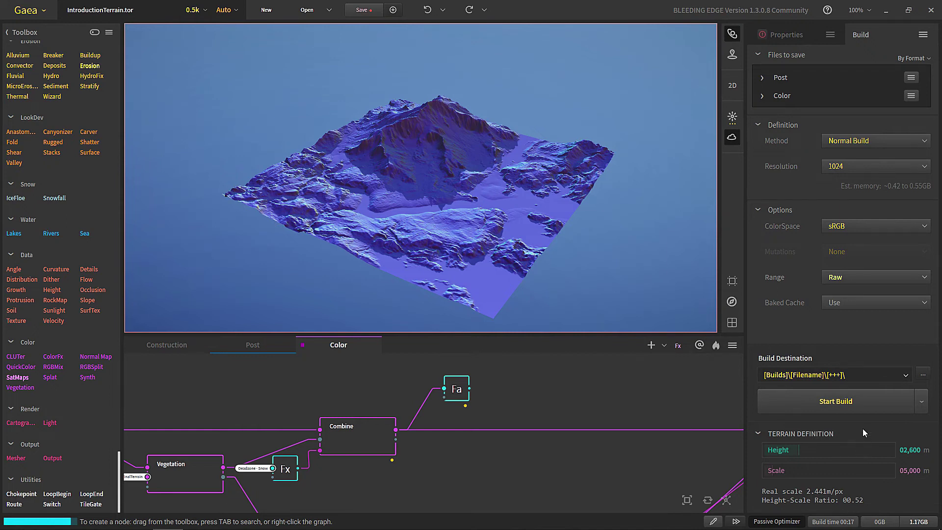
Check the build launch options, start the Normal Build at resolution 1024 and agree to continue past the Community Edition limitation.
left_click(921, 407)
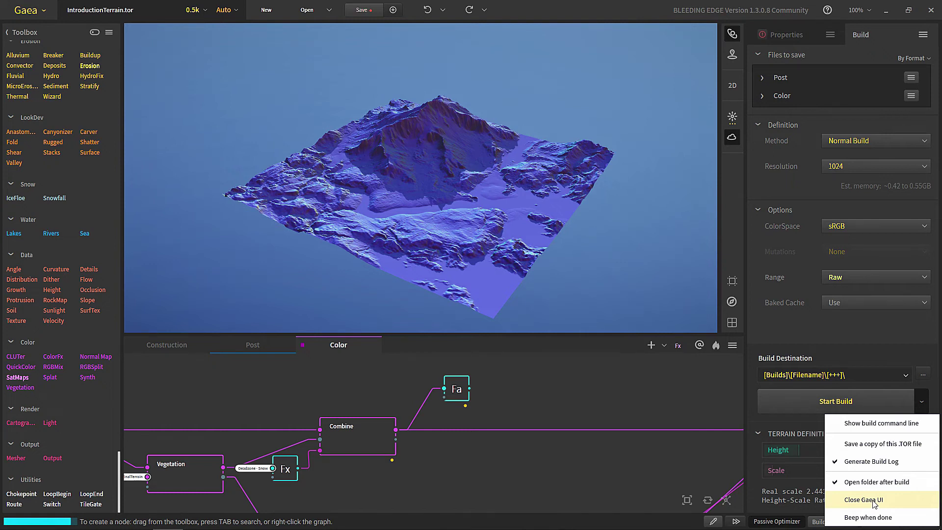
left_click(851, 168)
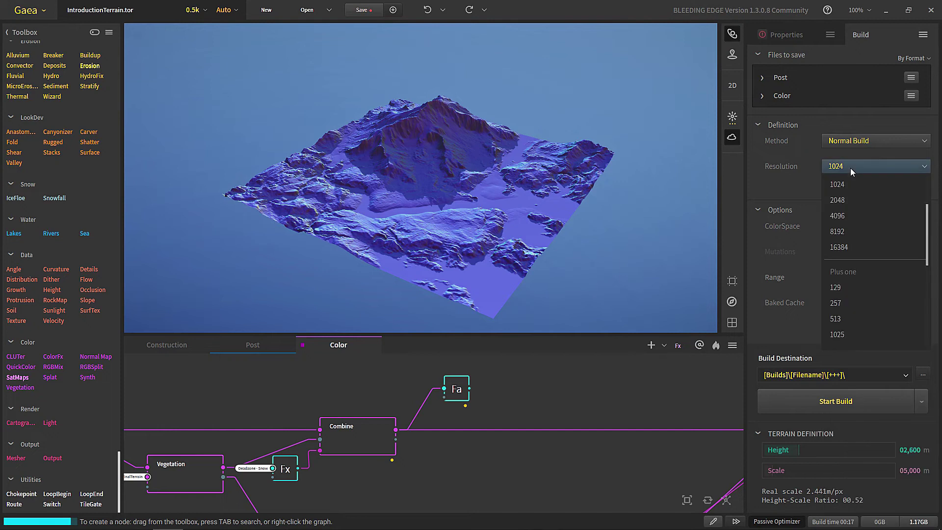
left_click(852, 172)
left_click(850, 405)
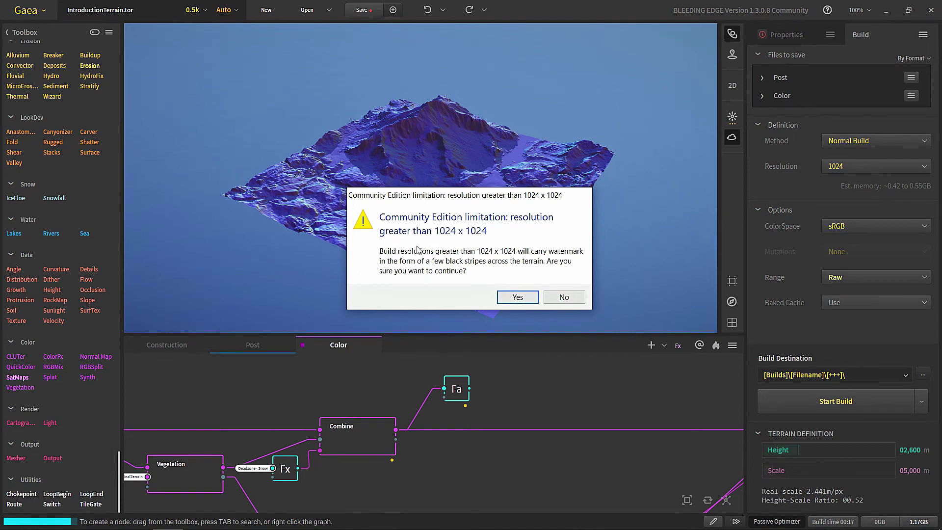
left_click(511, 297)
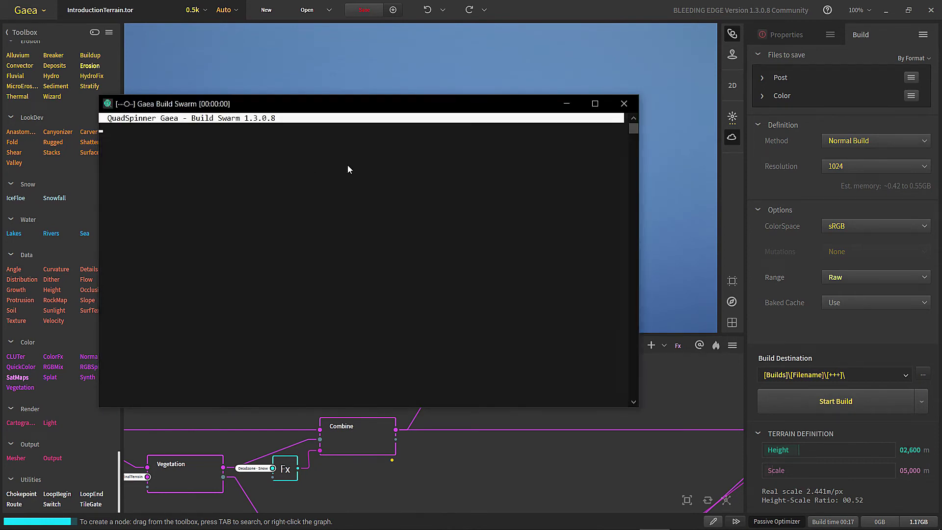
left_click_drag(302, 109, 375, 97)
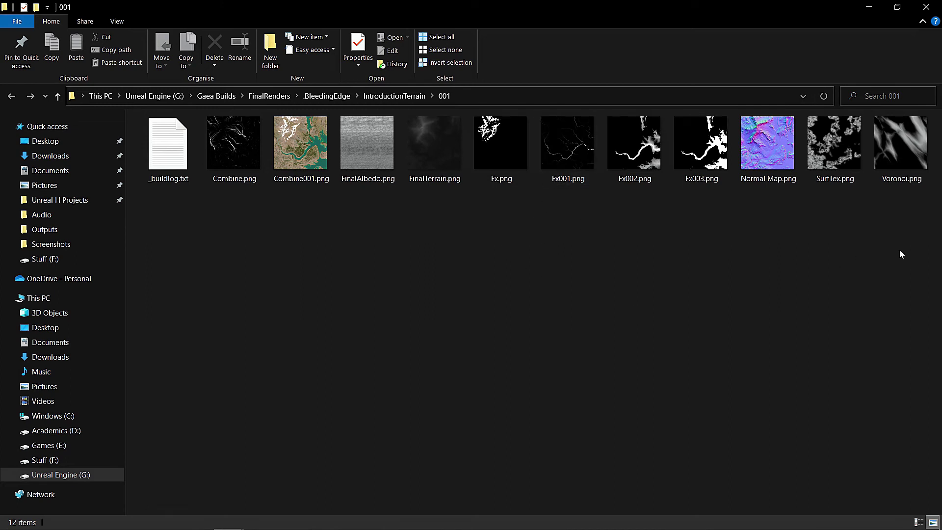
Review the exported PNG maps in build folder 001, read through _buildlog.txt and return to the Gaea project.
left_click_drag(896, 233, 219, 201)
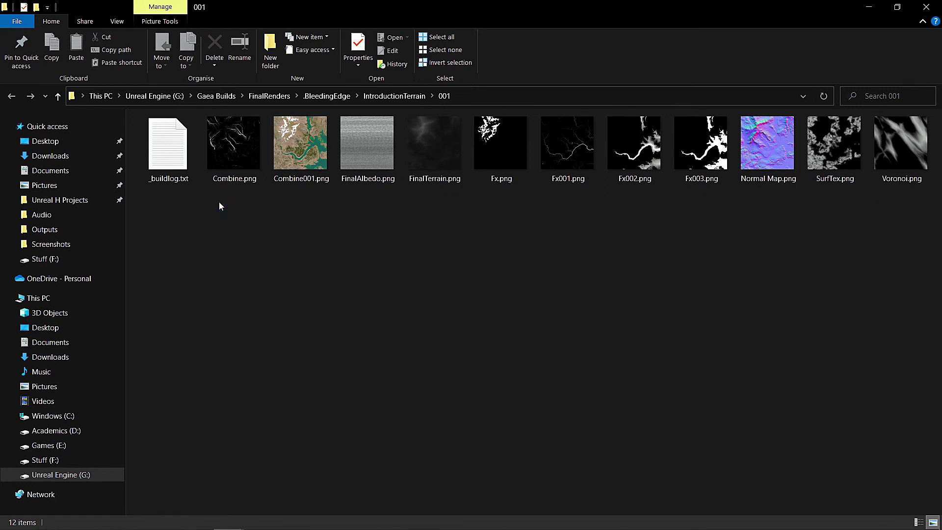
double_click(169, 147)
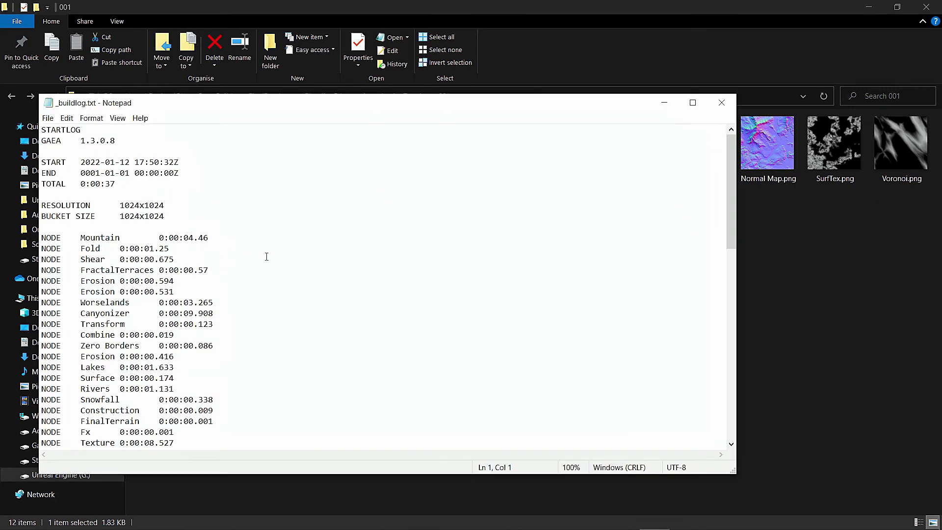
left_click(219, 239)
scroll(212, 334, "down", 15)
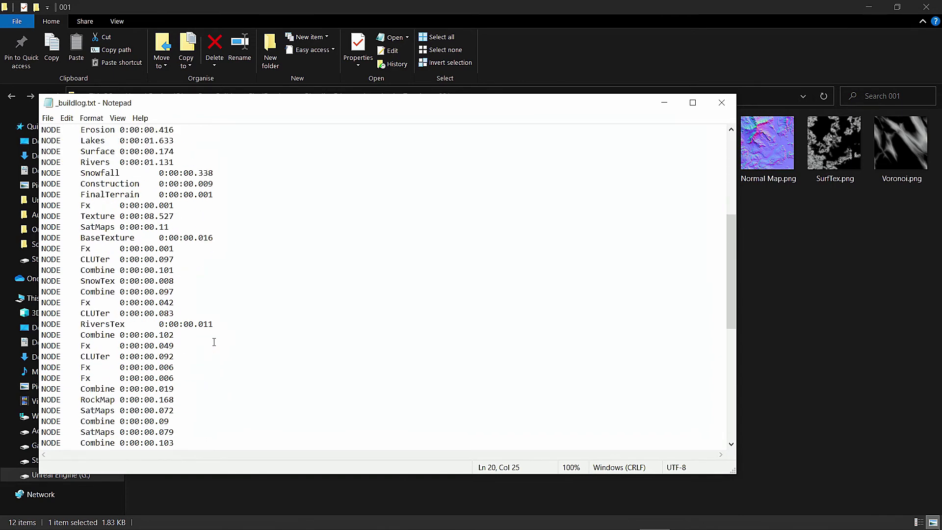
scroll(218, 334, "up", 8)
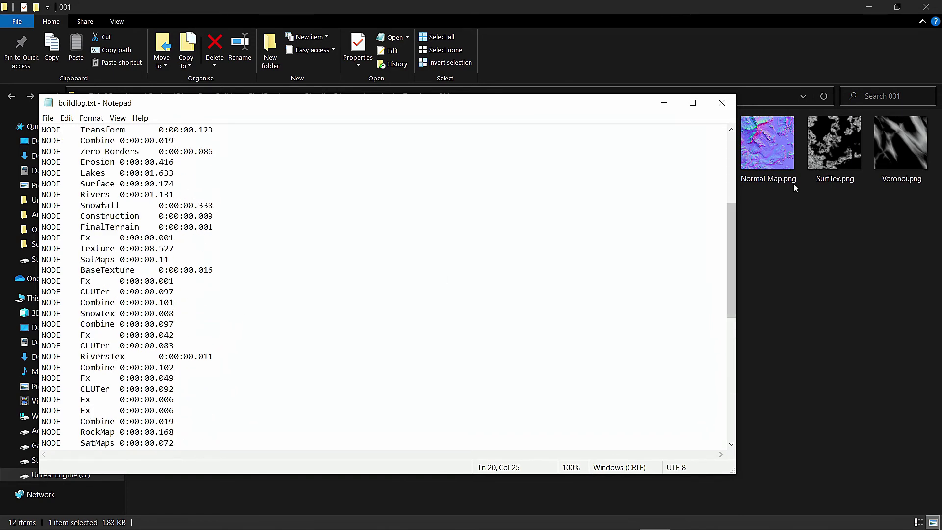
left_click(721, 102)
left_click(866, 7)
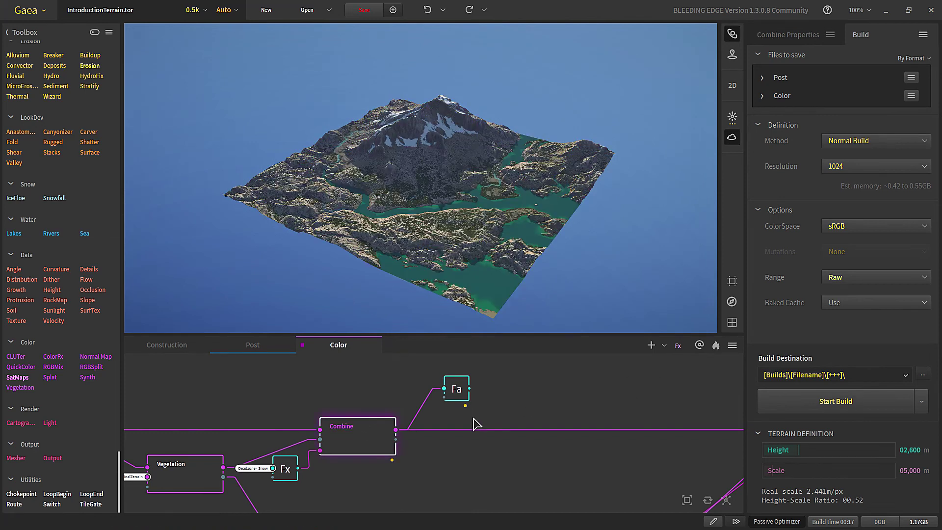
Add an Output node to the Color graph and connect the Albedo node's output to it.
scroll(473, 414, "up", 3)
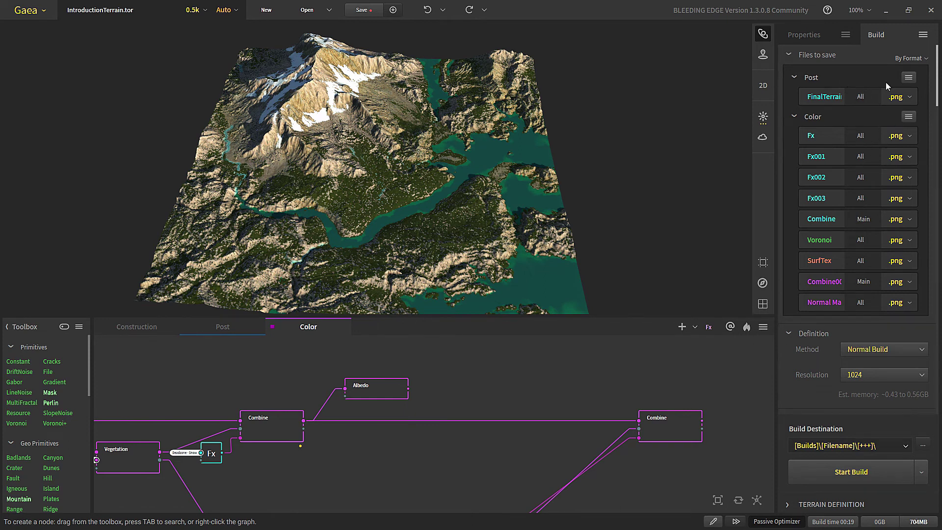
key("Tab")
type("outp")
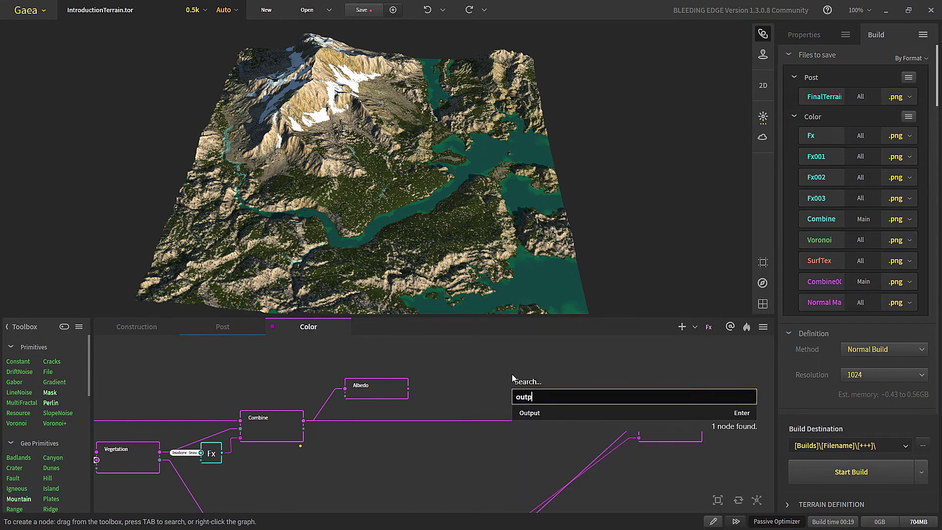
key("Return")
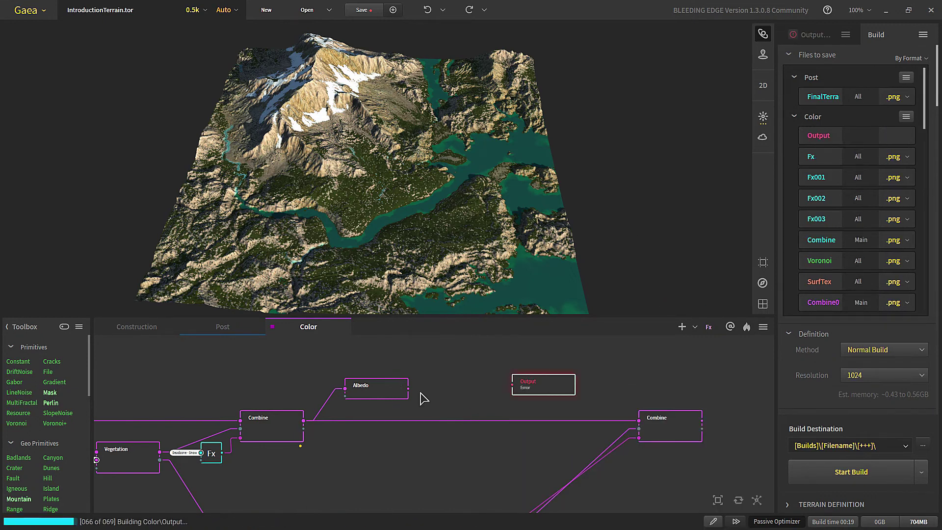
left_click_drag(409, 390, 522, 385)
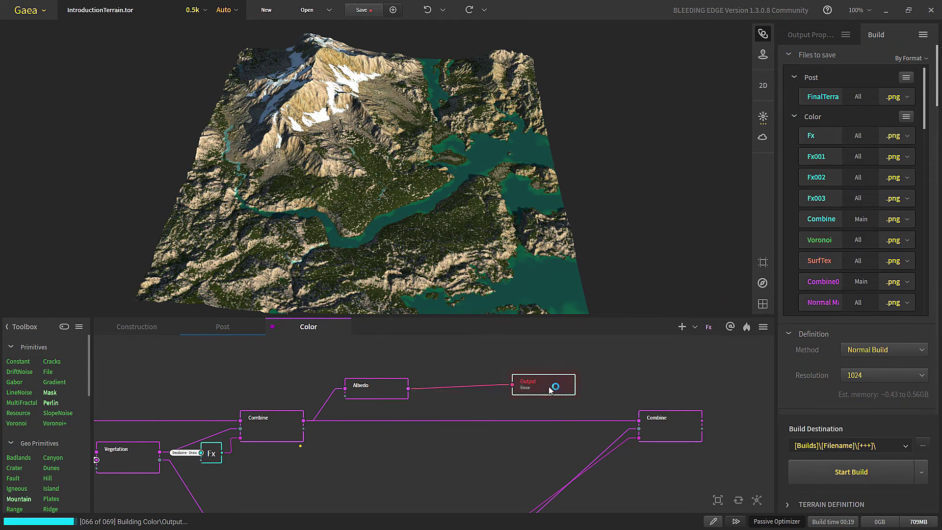
Set the Output node's format to PNG (16-bit), and toggle its Save to Build Folder option off and back on.
left_click(820, 36)
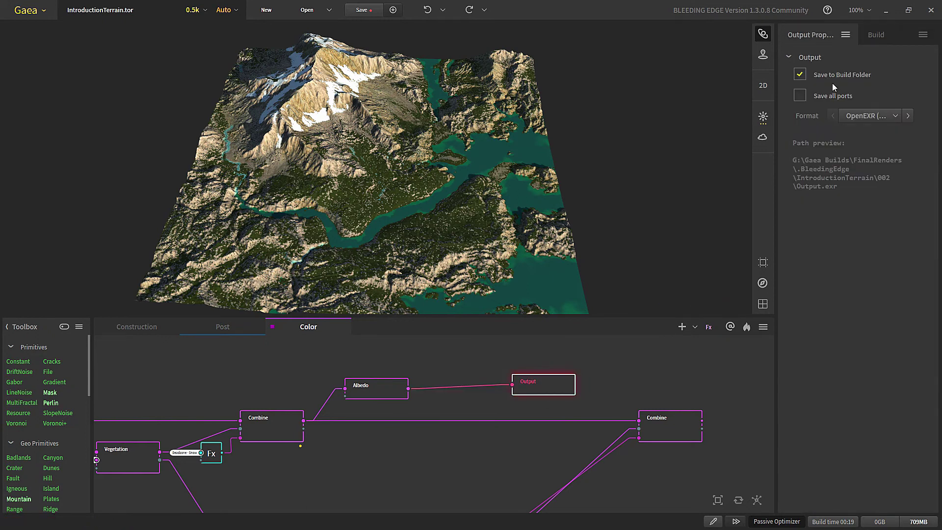
left_click_drag(774, 140, 734, 141)
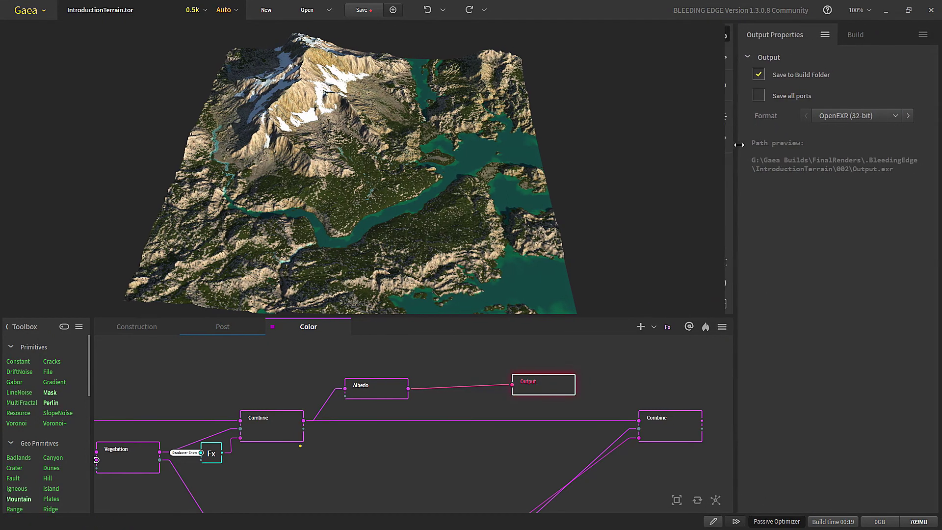
left_click(863, 37)
left_click(782, 33)
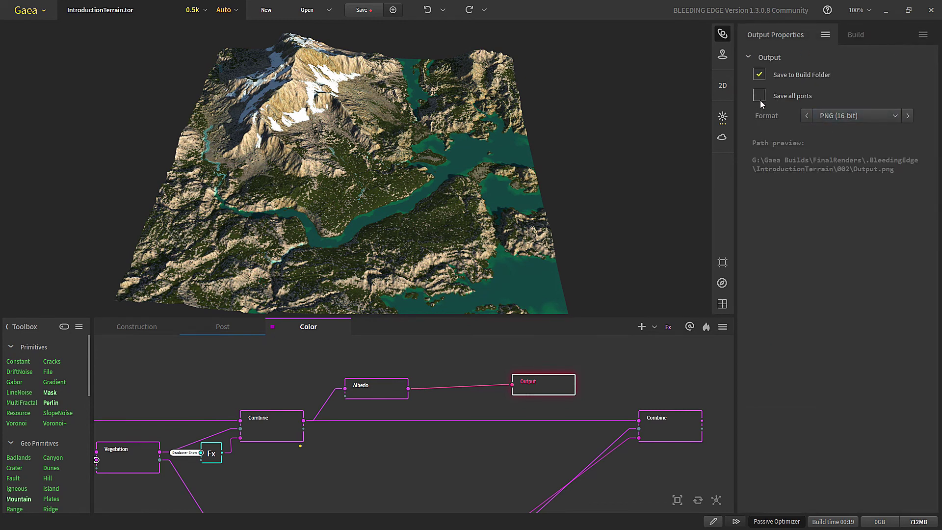
left_click(761, 99)
left_click(760, 75)
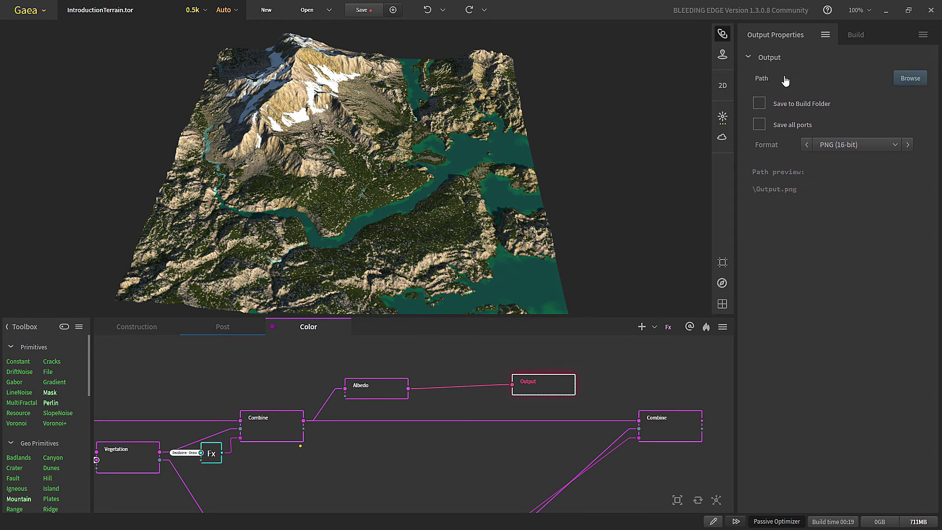
left_click(762, 107)
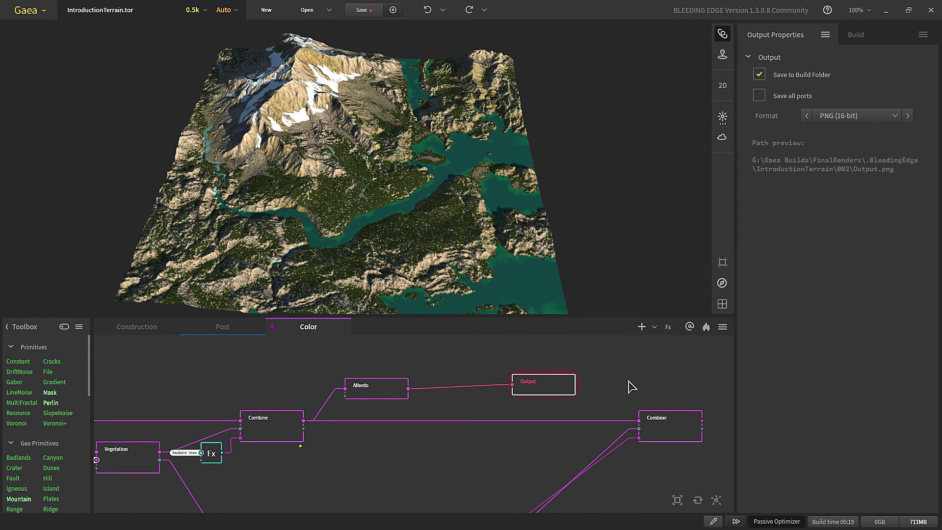
Add a Mesher node to the Color graph and connect the Albedo node's output to it.
right_click(456, 407)
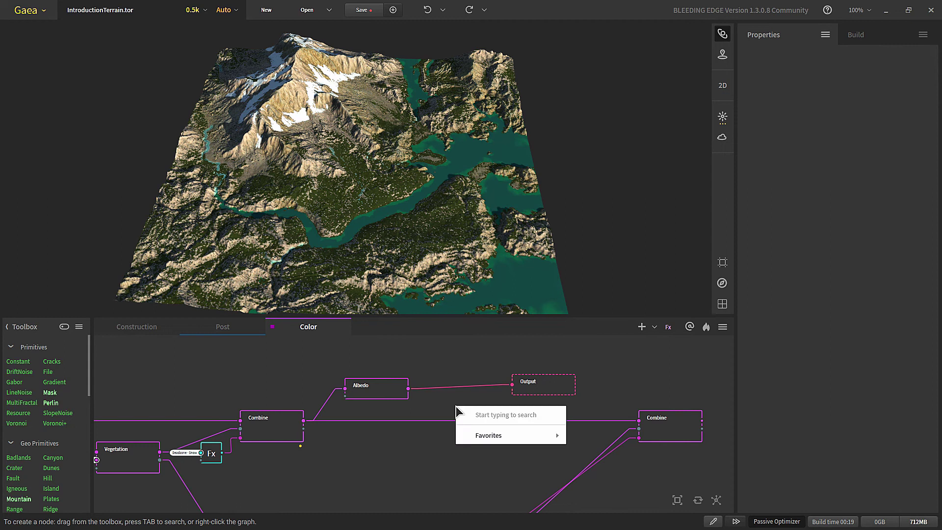
left_click(426, 210)
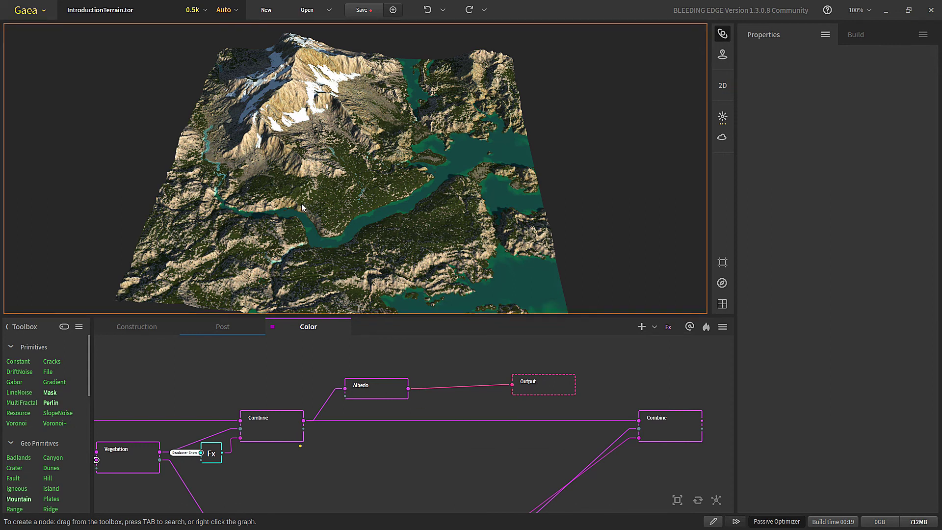
right_click(442, 361)
type("me")
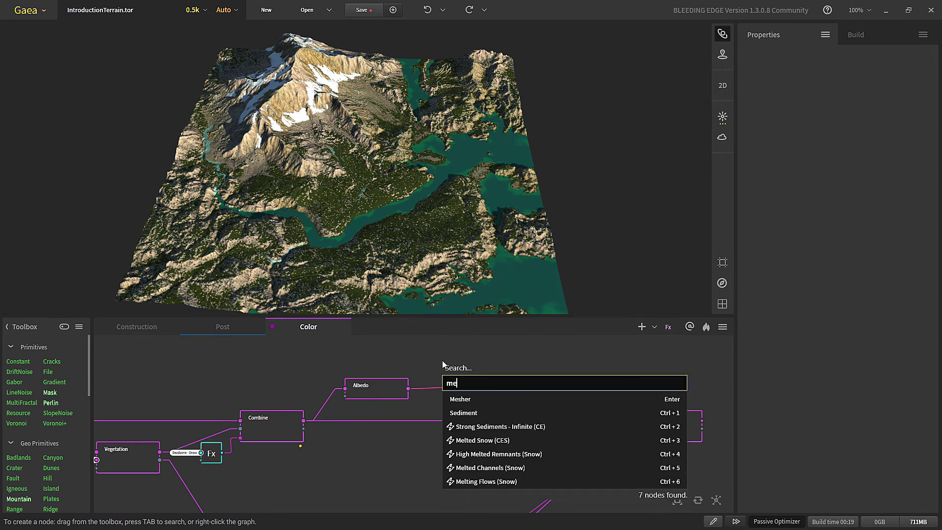
type("sh")
key("Return")
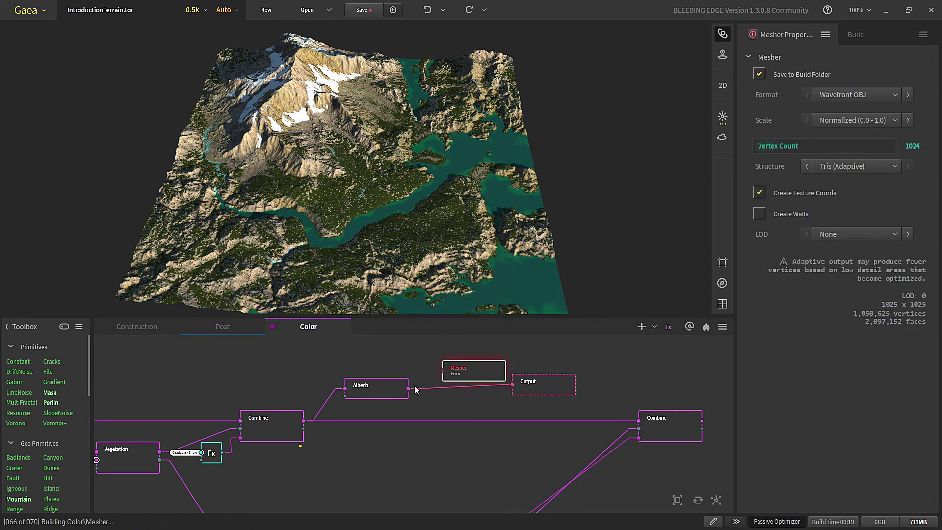
left_click_drag(409, 389, 443, 371)
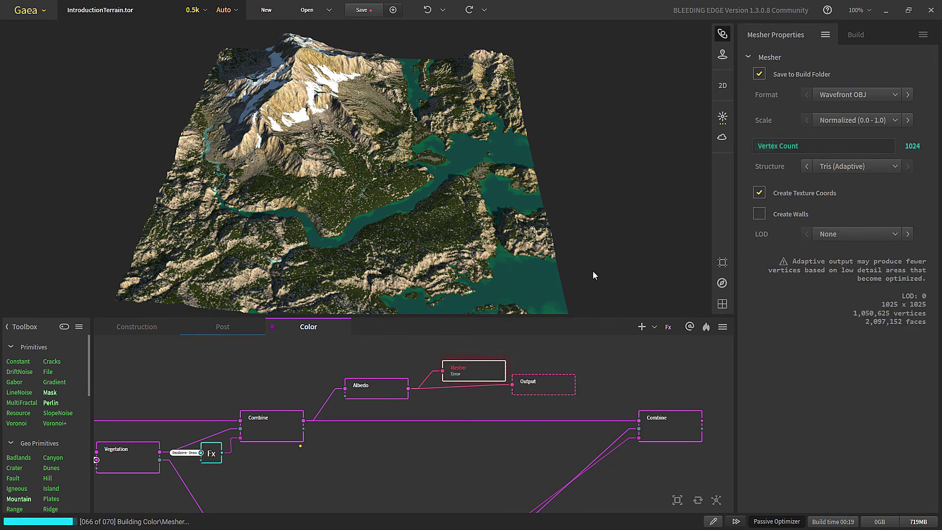
Check the Mesher node's available file formats and scale modes, keeping Wavefront OBJ and Normalized (0.0 - 1.0).
left_click(860, 96)
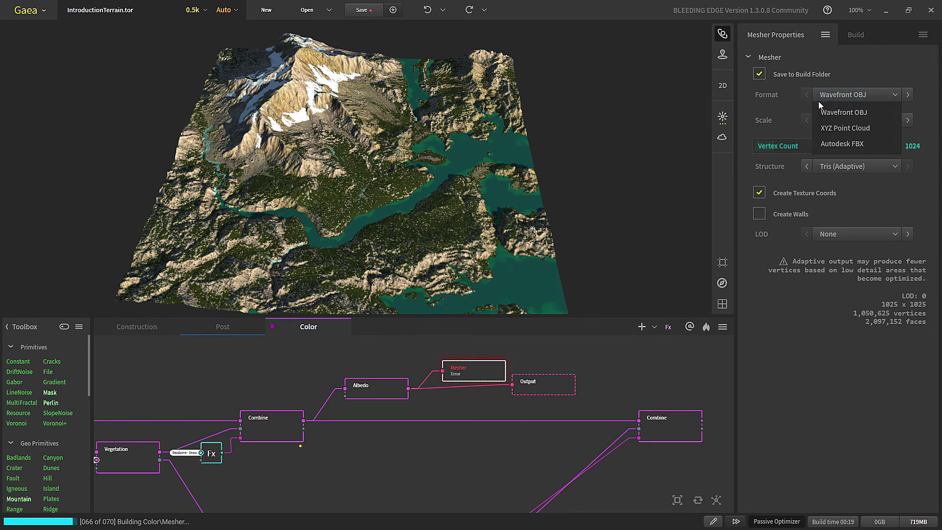
left_click(819, 112)
left_click(840, 119)
left_click(846, 124)
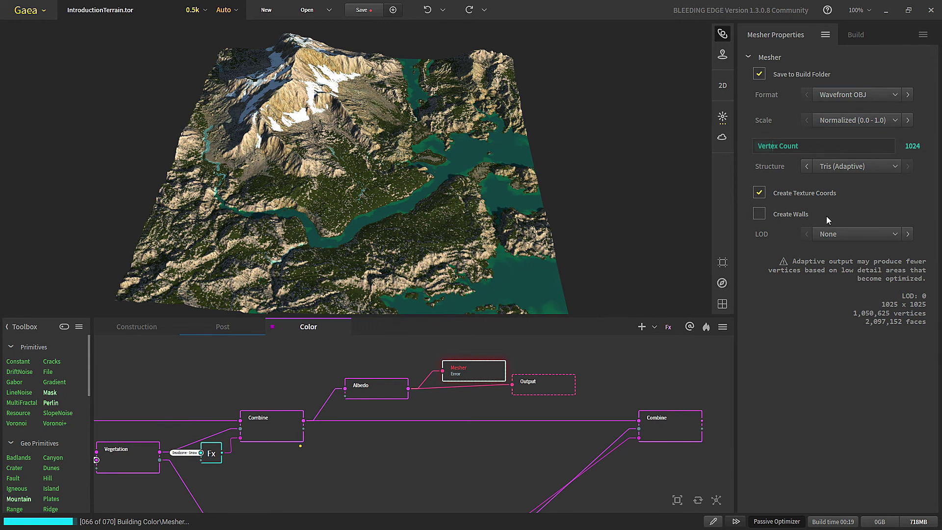
Preview the Combine node that feeds Albedo and enlarge the 3D viewport to view the colored terrain.
scroll(469, 378, "up", 2)
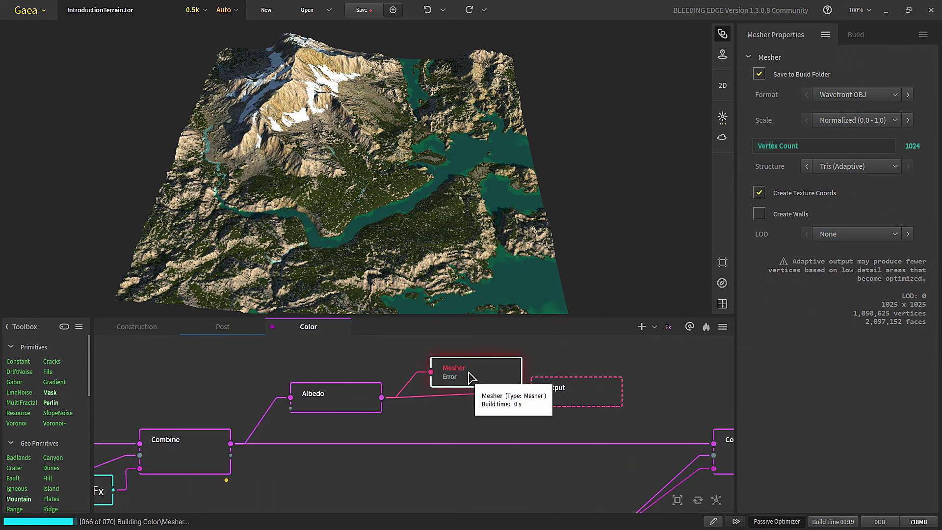
scroll(554, 446, "down", 3)
left_click(253, 440)
left_click_drag(448, 320, 448, 342)
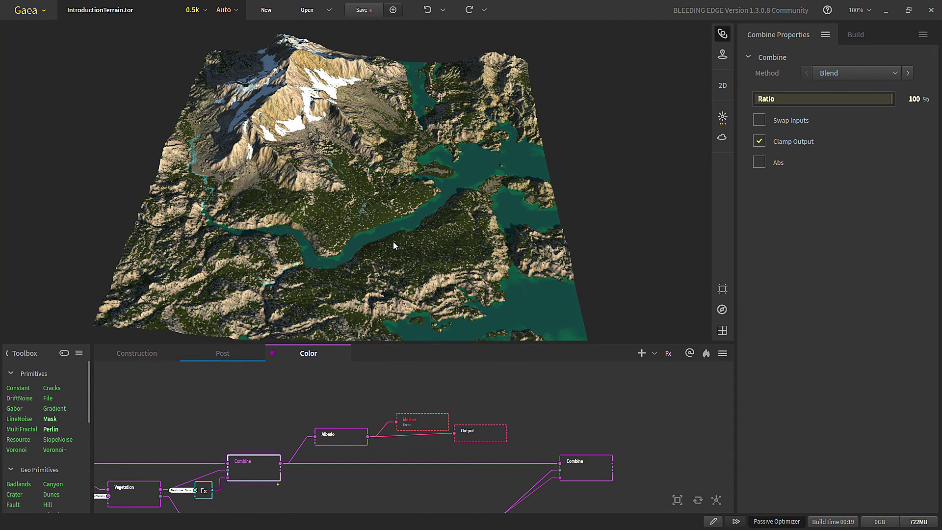
scroll(393, 241, "up", 3)
left_click_drag(344, 280, 307, 266)
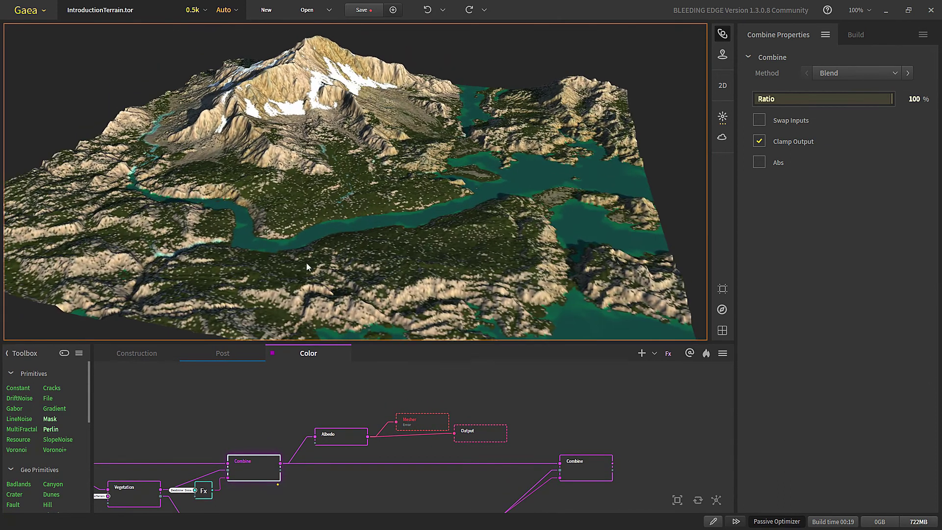
Preview the Vegetation node and the Fx node fed by FinalTerrain in the Color graph.
scroll(447, 442, "up", 5)
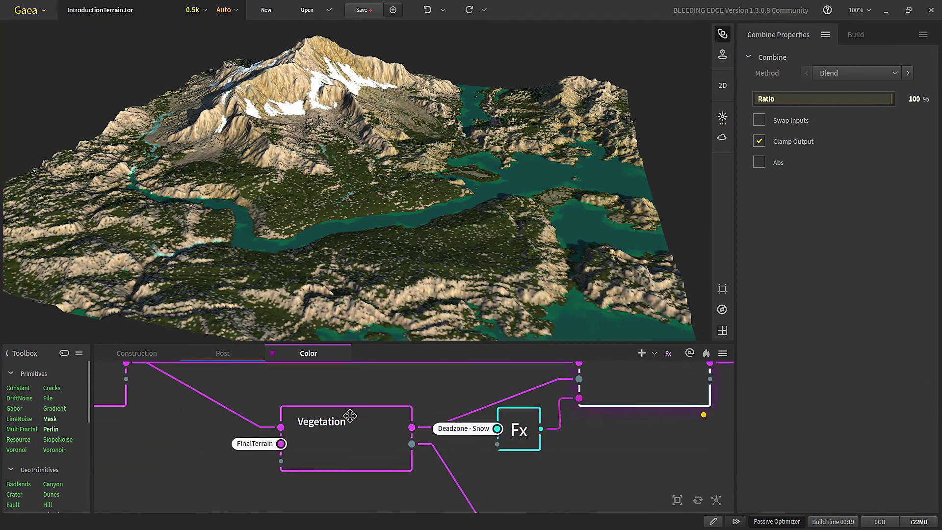
left_click(315, 435)
scroll(318, 447, "down", 1)
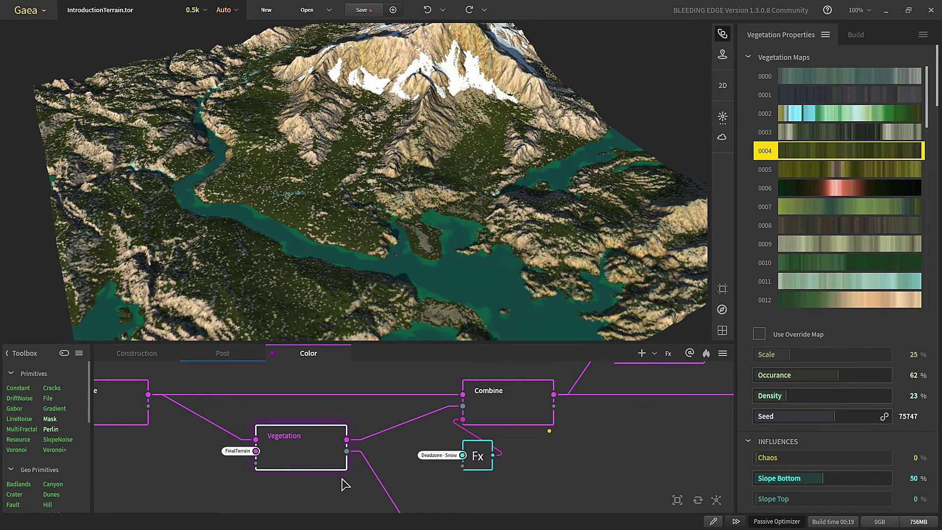
scroll(324, 461, "down", 3)
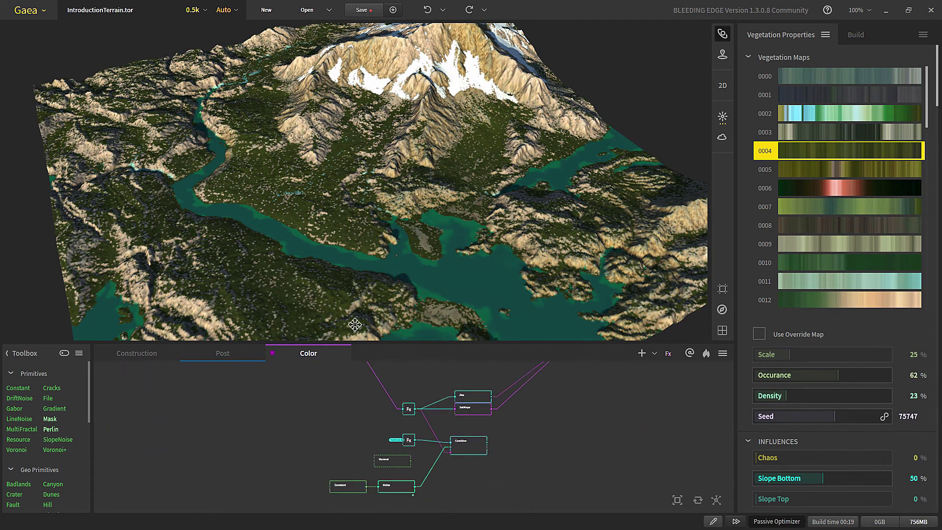
scroll(405, 437, "up", 5)
left_click(428, 419)
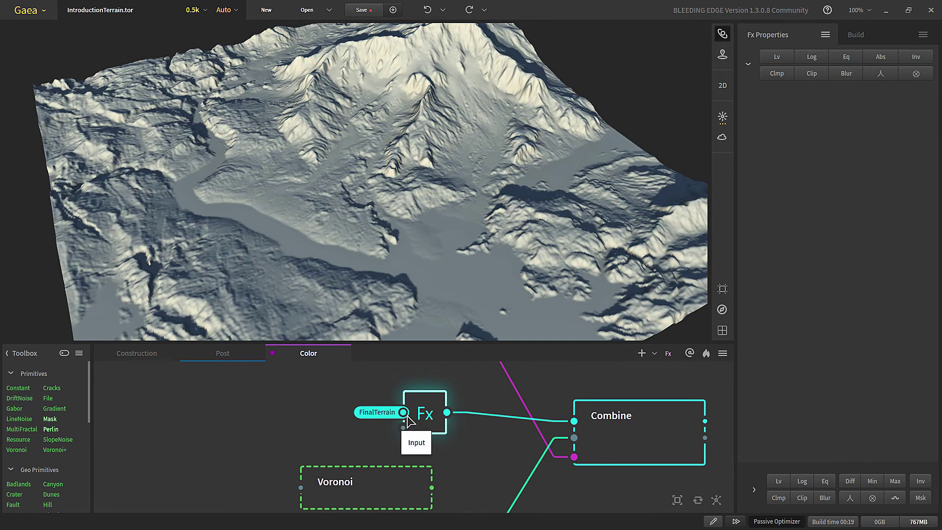
scroll(403, 414, "down", 4)
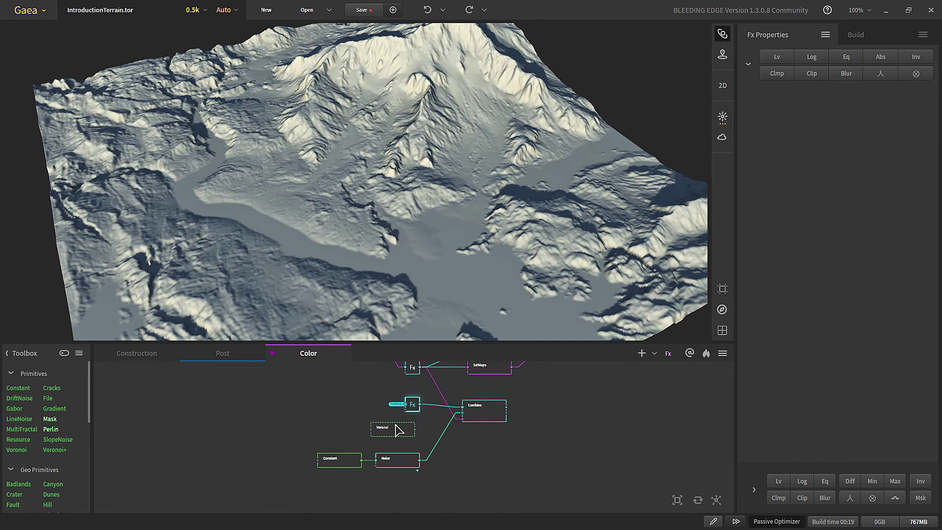
Set the Voronoi node's Scale X and Scale Y to 100.
scroll(391, 437, "up", 5)
left_click(444, 425)
left_click_drag(484, 413, 389, 450)
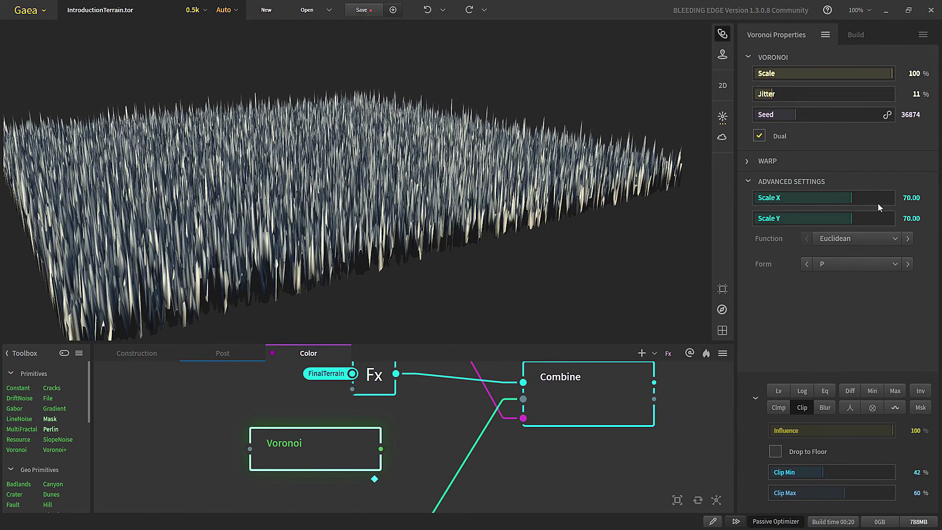
left_click_drag(884, 197, 896, 218)
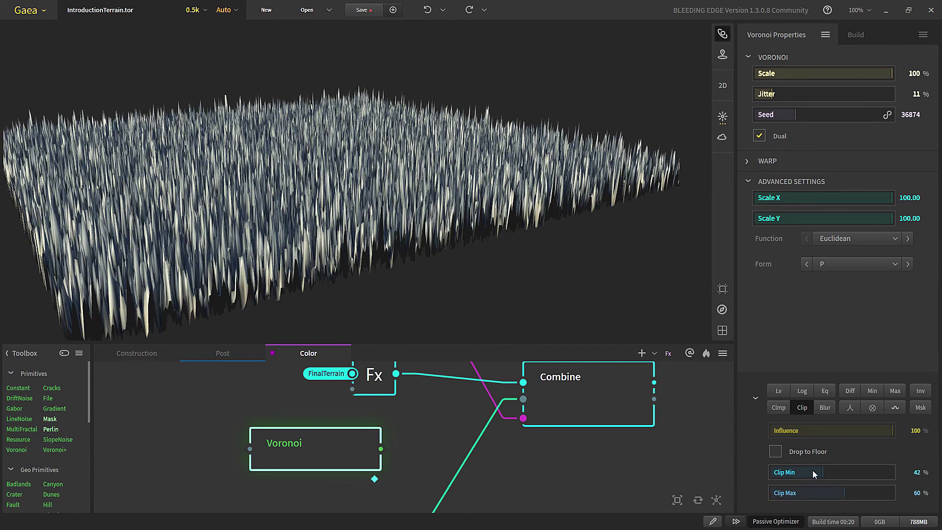
Toggle the Voronoi node's Clip modifier off and back on to compare the spikes in the 3D view.
left_click(802, 408)
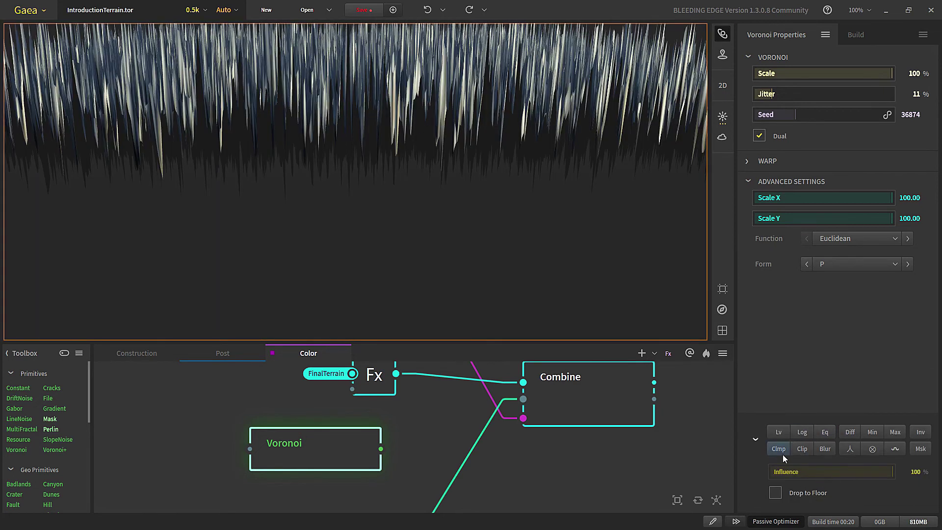
left_click(806, 449)
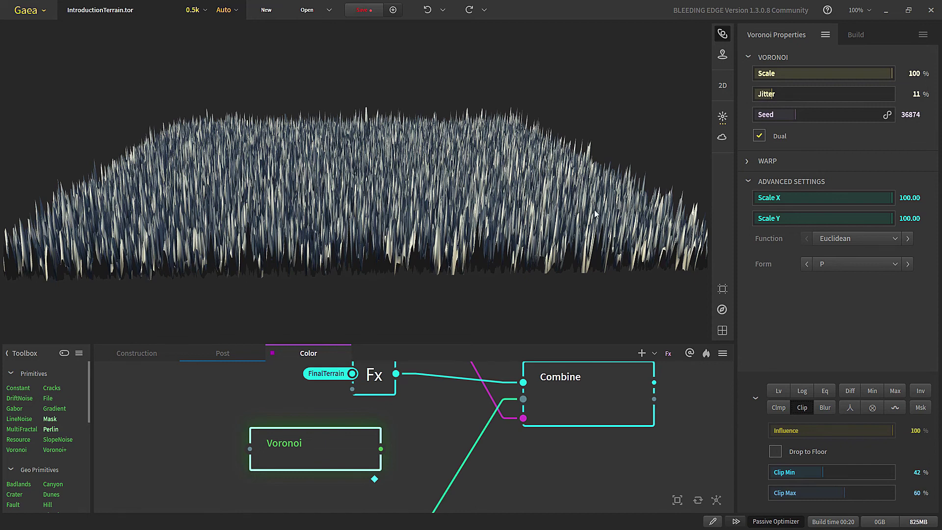
left_click_drag(595, 214, 437, 292)
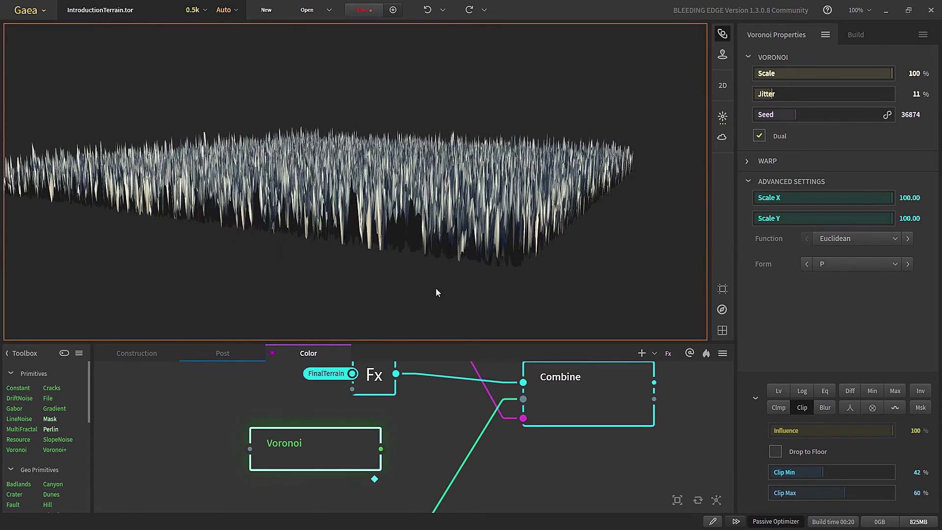
left_click_drag(471, 217, 401, 189)
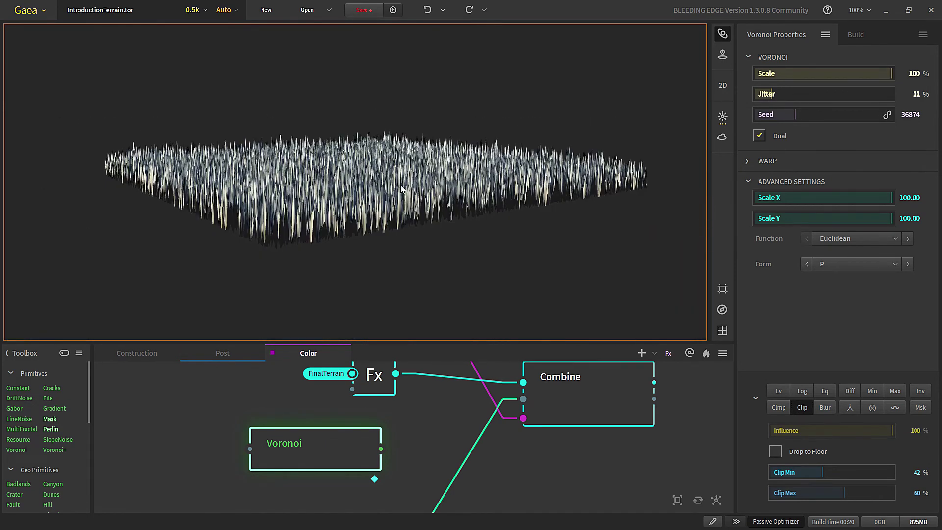
Connect the Voronoi node's output to Input2 of the Combine node beside it and preview that Combine.
middle_click_drag(393, 437, 371, 467)
left_click_drag(360, 478, 527, 434)
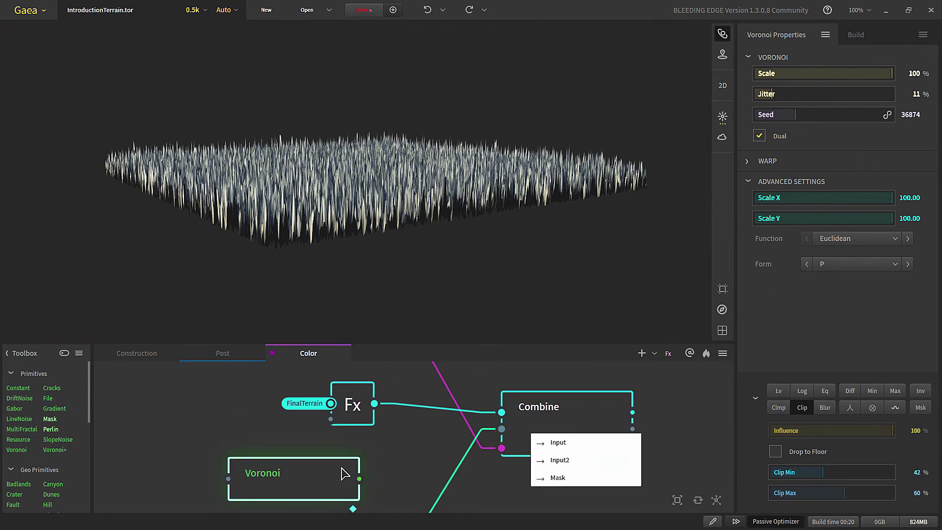
left_click(559, 460)
left_click(572, 438)
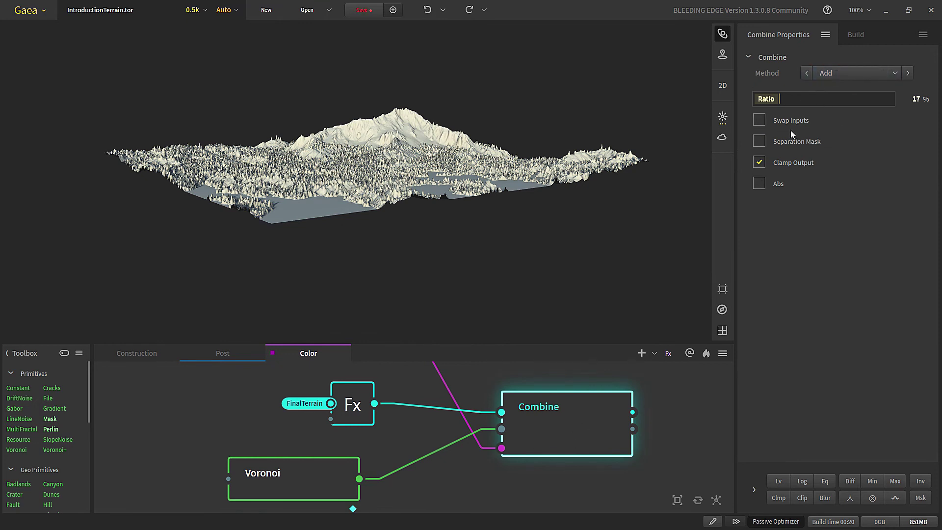
Preview the base terrain of the Fx node fed by FinalTerrain up close.
left_click(367, 391)
scroll(318, 235, "up", 5)
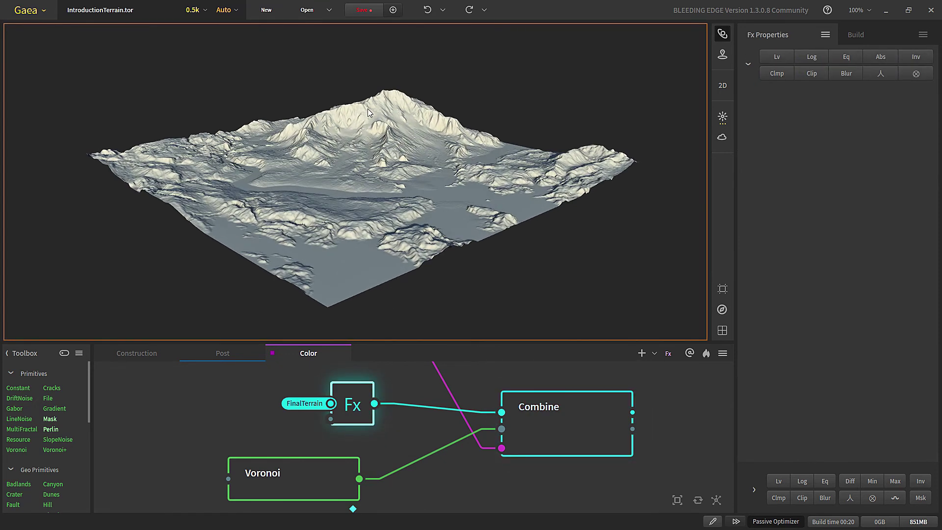
scroll(323, 244, "up", 3)
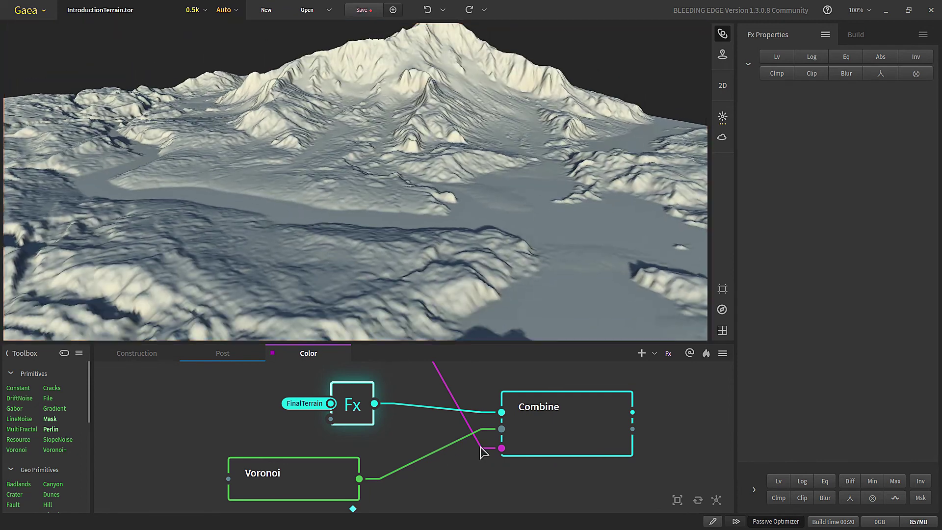
Disconnect the mask input of the Voronoi Combine node and preview the unmasked result.
left_click_drag(501, 447, 354, 410)
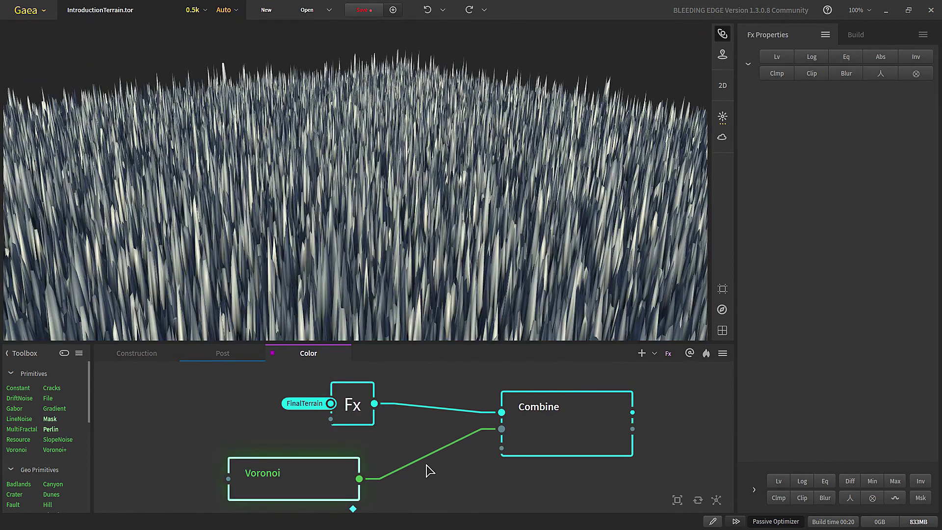
left_click(536, 431)
scroll(403, 194, "down", 3)
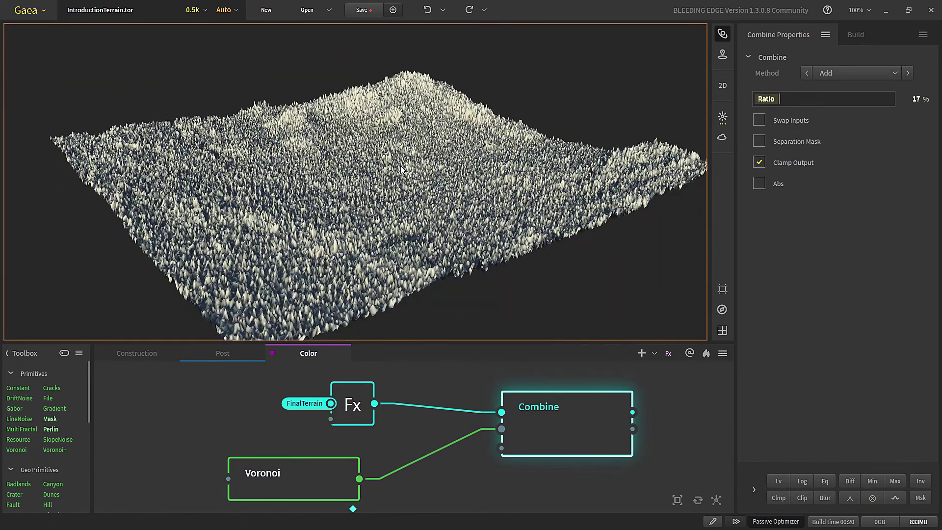
scroll(402, 196, "up", 6)
Examine the Vegetation node and the vegetation mask in the Fx node that feeds Abs and SatMaps.
scroll(404, 421, "down", 5)
scroll(343, 471, "up", 5)
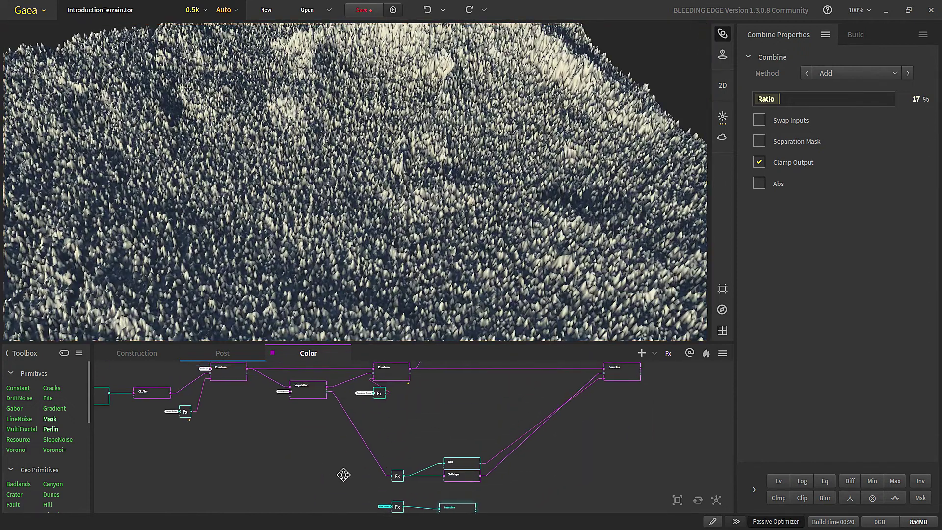
left_click(371, 434)
scroll(275, 397, "down", 2)
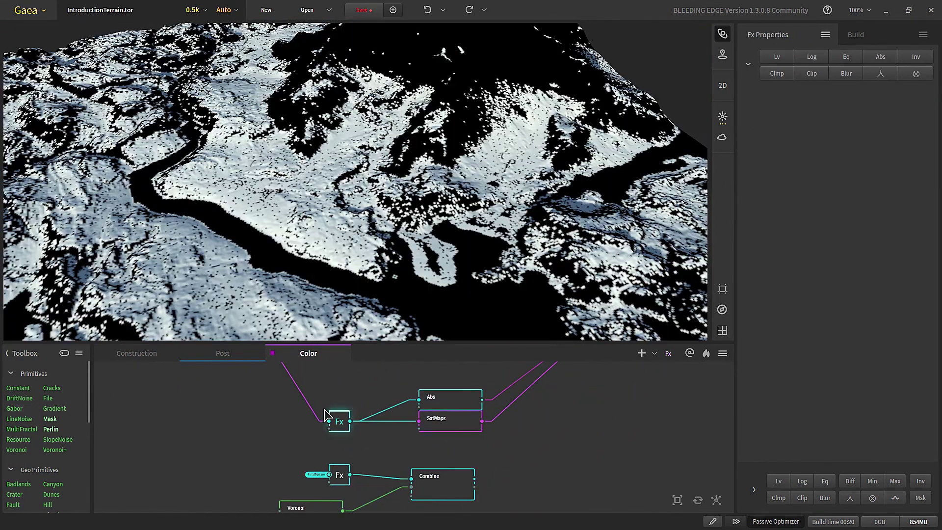
middle_click_drag(322, 412, 448, 487)
scroll(392, 436, "down", 5)
left_click(391, 444)
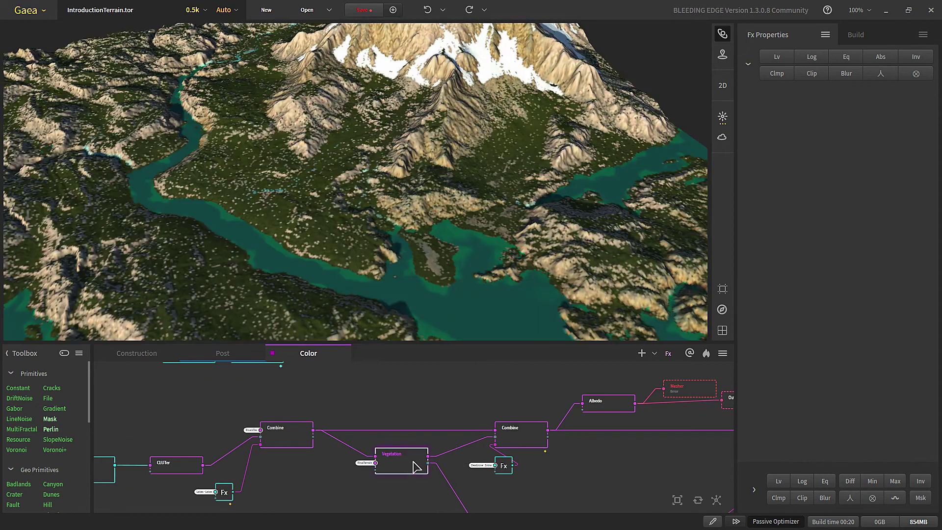
scroll(419, 463, "up", 3)
left_click(441, 449)
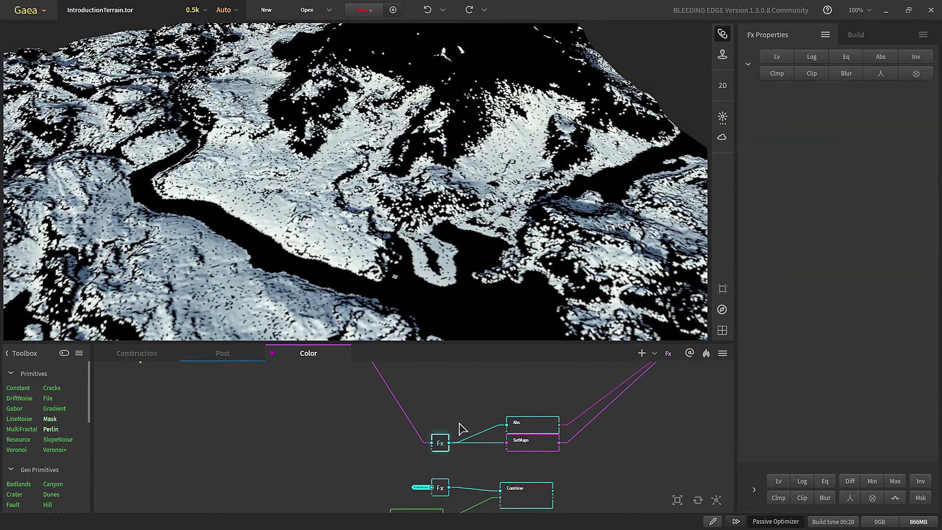
scroll(421, 437, "up", 4)
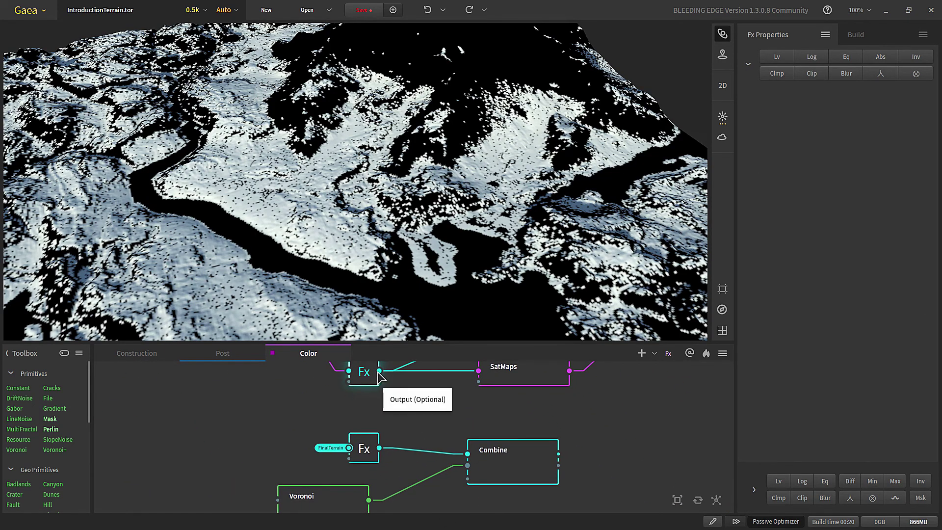
Connect the vegetation-mask Fx output to the Voronoi Combine node's mask input and inspect the masked trees.
left_click_drag(379, 370, 468, 479)
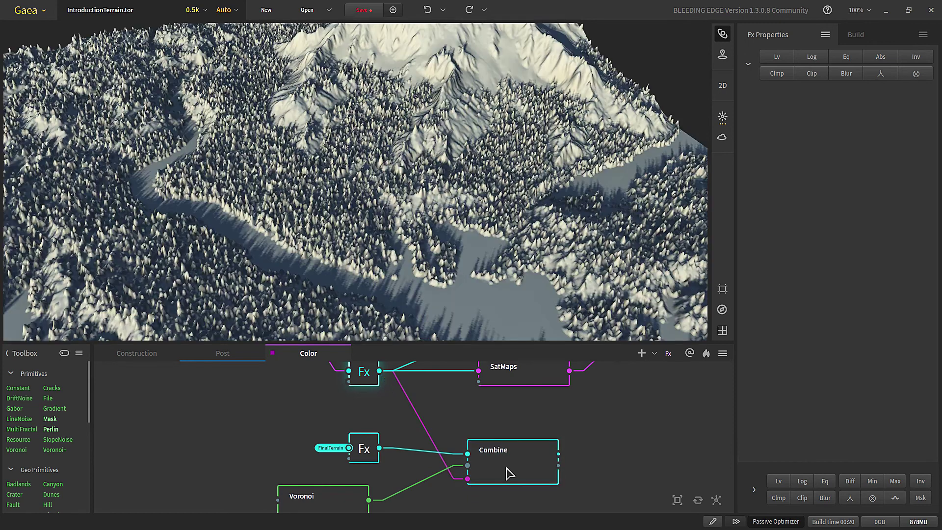
left_click(504, 473)
scroll(353, 315, "down", 3)
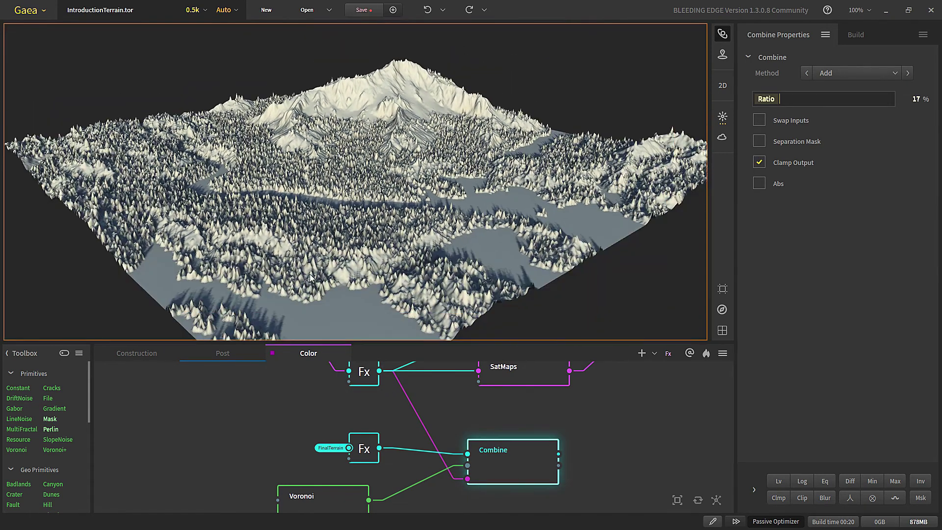
left_click_drag(310, 277, 494, 267)
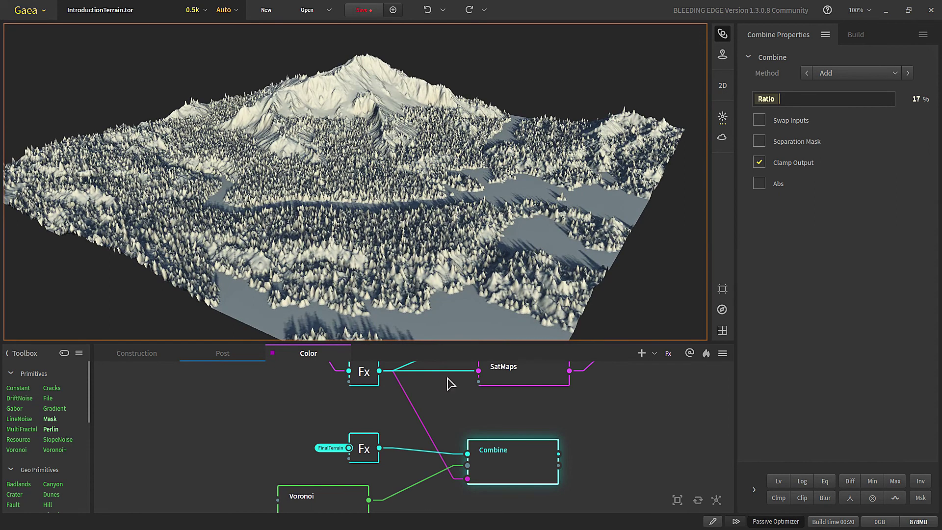
left_click(505, 465)
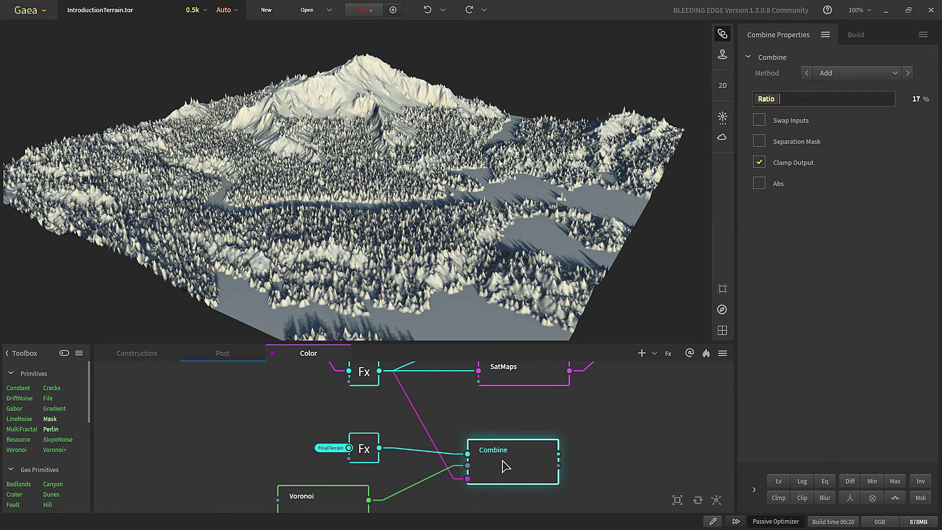
Preview the Combine node that feeds Albedo to examine the color on the terrain with trees.
scroll(505, 466, "down", 5)
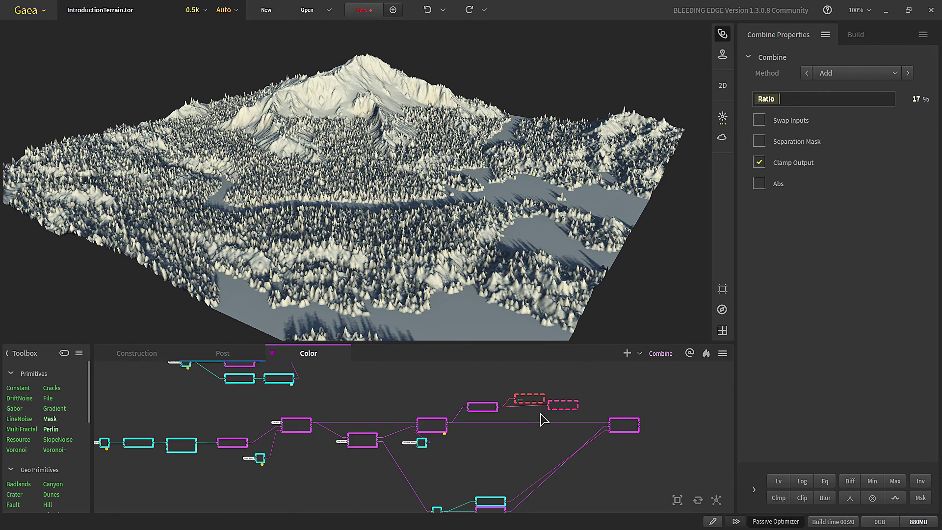
scroll(541, 415, "up", 5)
left_click(336, 448)
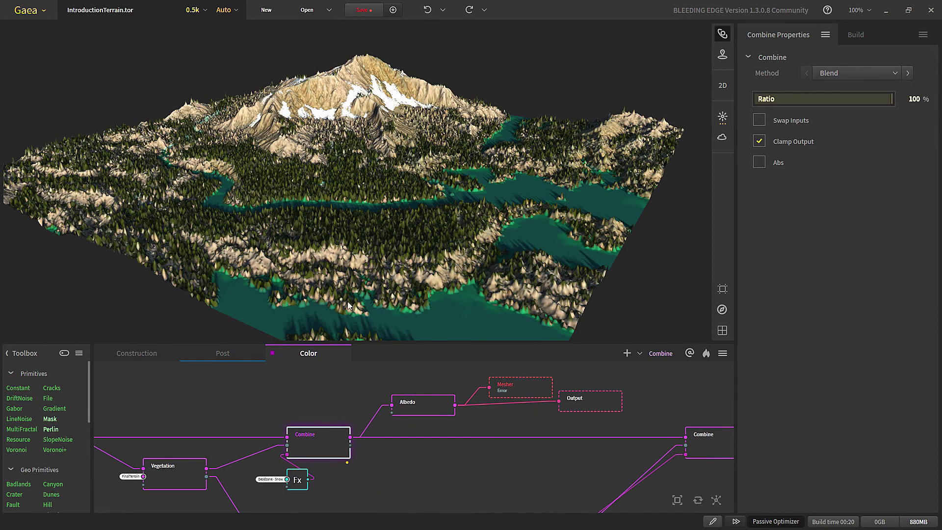
left_click_drag(348, 305, 353, 233)
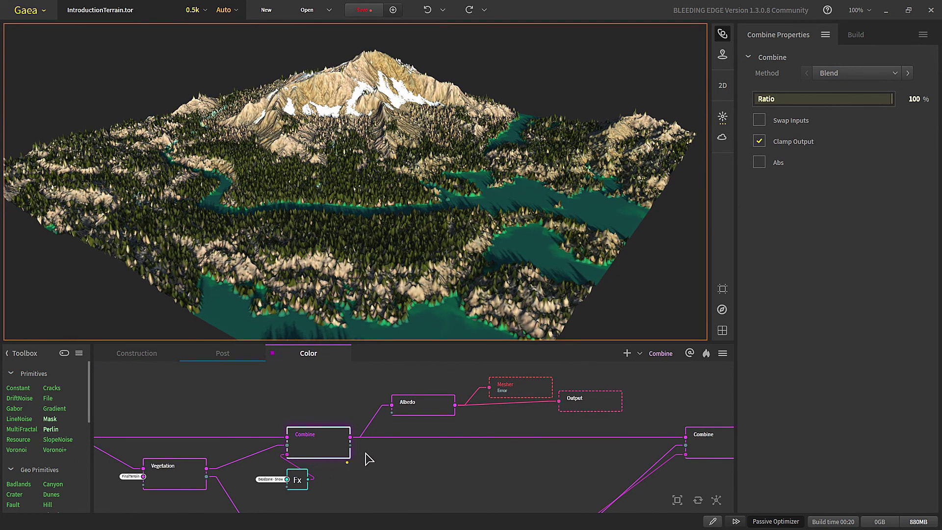
Preview the vegetation-mask Fx node and the SatMaps node connected to it.
scroll(530, 483, "down", 3)
scroll(343, 456, "up", 4)
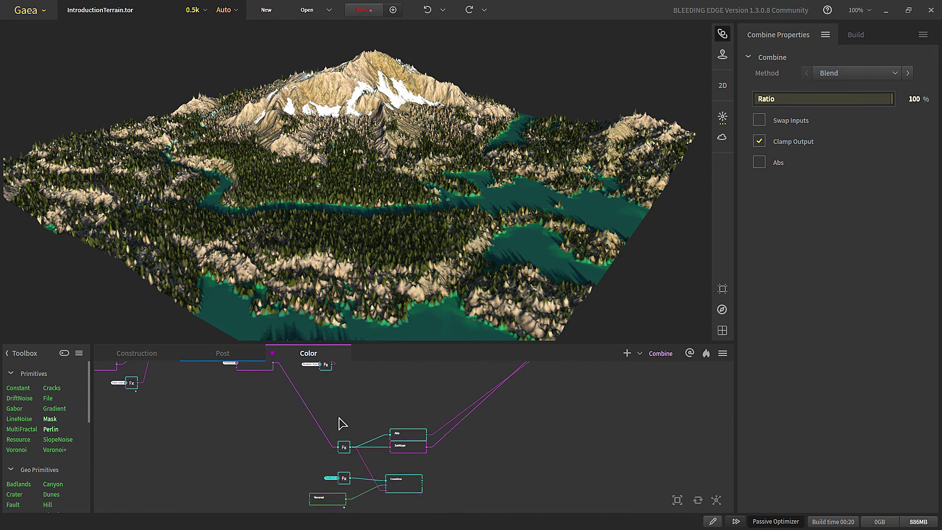
left_click(343, 463)
scroll(338, 459, "up", 2)
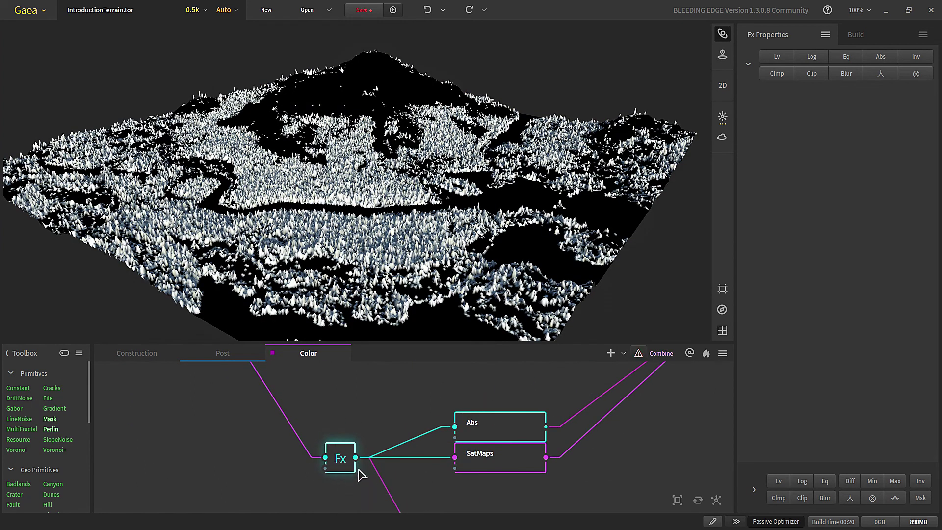
left_click(485, 461)
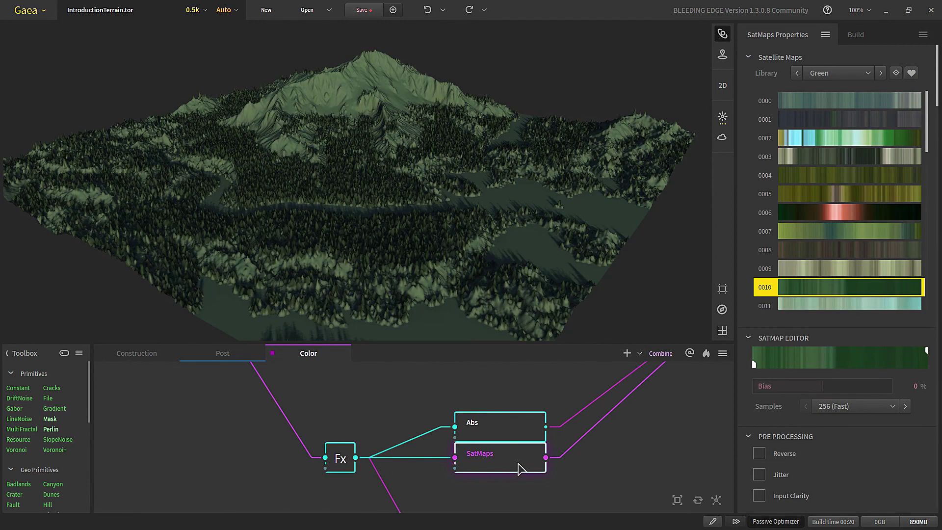
Apply Green satellite map 0002 to the SatMaps node and preview the Combine node that blends in the tree color.
left_click(866, 139)
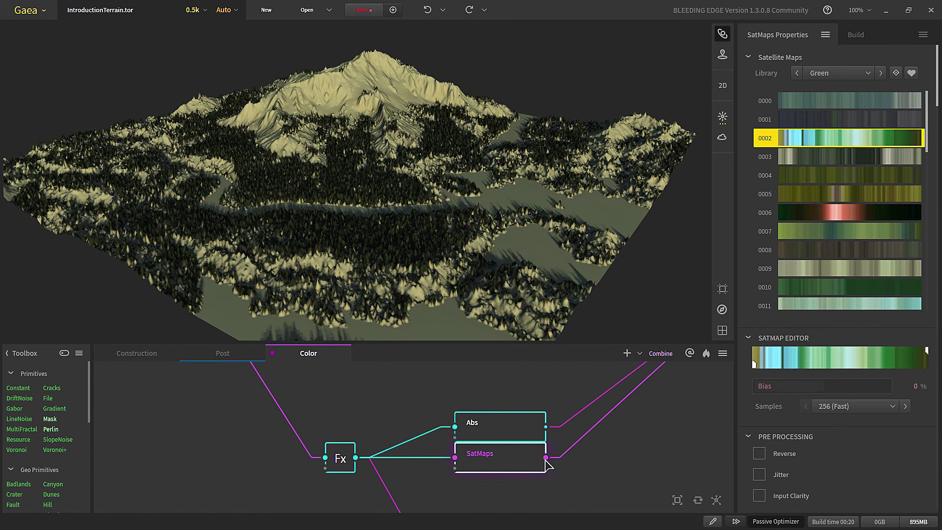
scroll(426, 488, "down", 5)
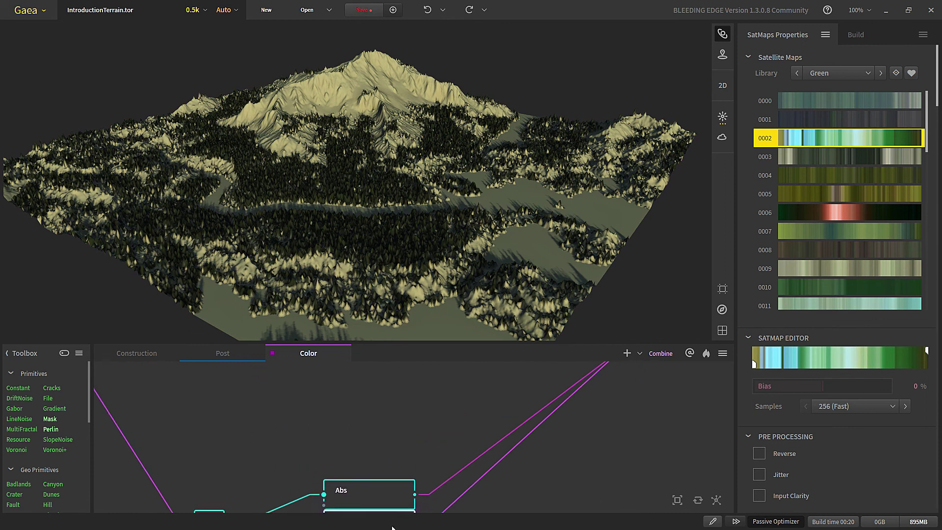
scroll(511, 461, "up", 5)
left_click(509, 460)
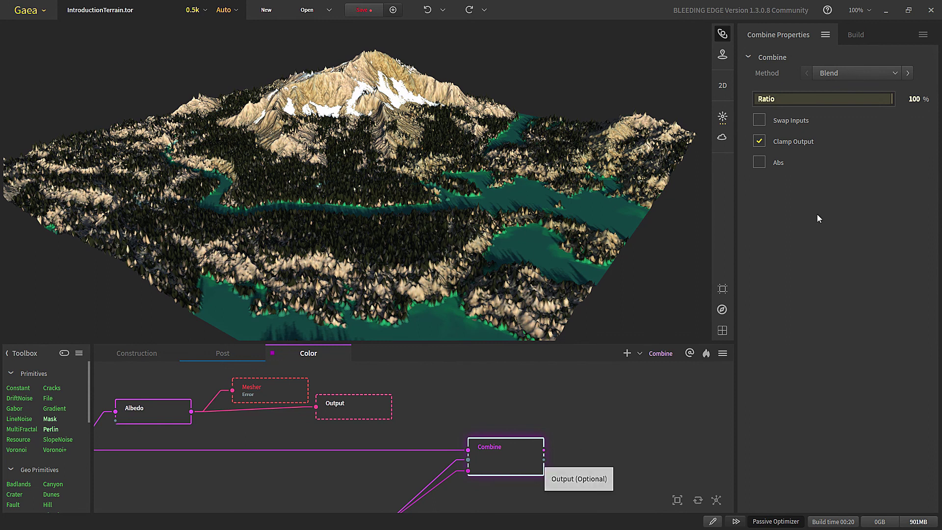
Preview the tree-mask Fx node and set the connected Abs node's Threshold to 14%.
scroll(420, 485, "down", 5)
scroll(423, 441, "up", 4)
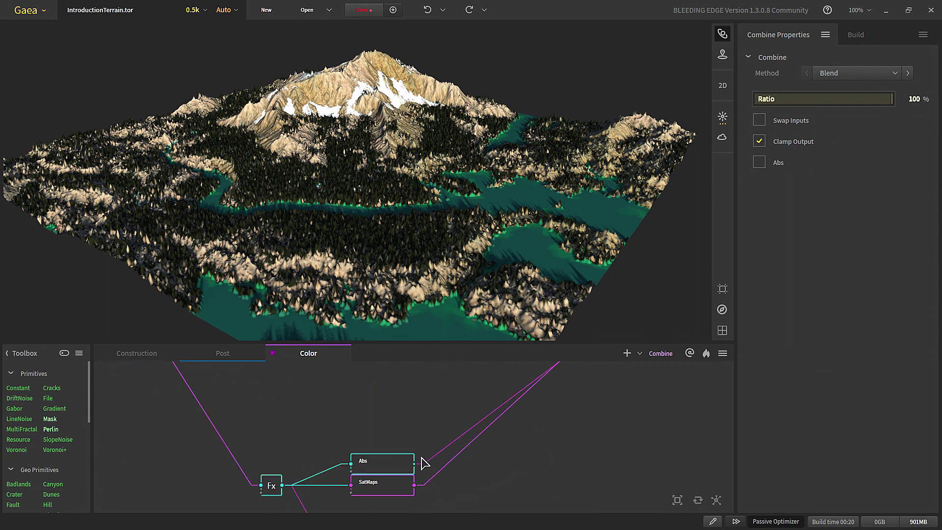
scroll(316, 466, "up", 2)
left_click(316, 466)
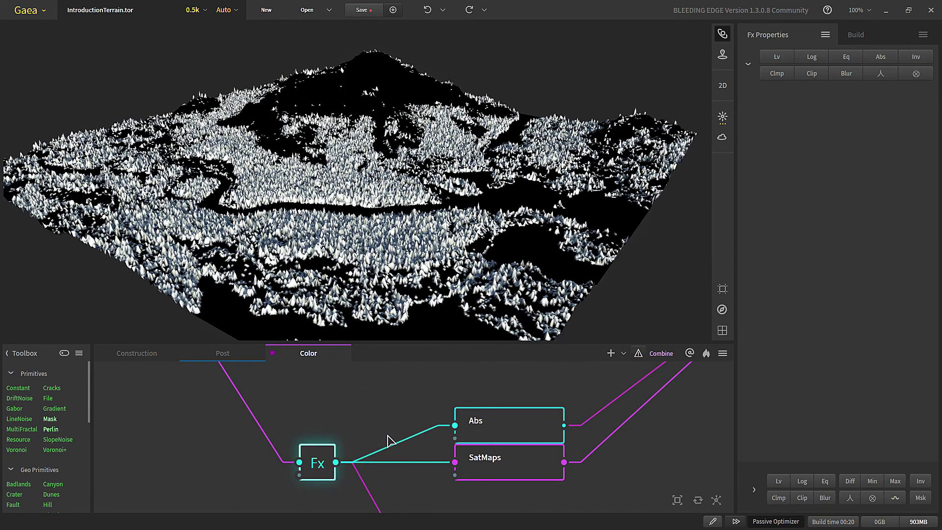
left_click(520, 432)
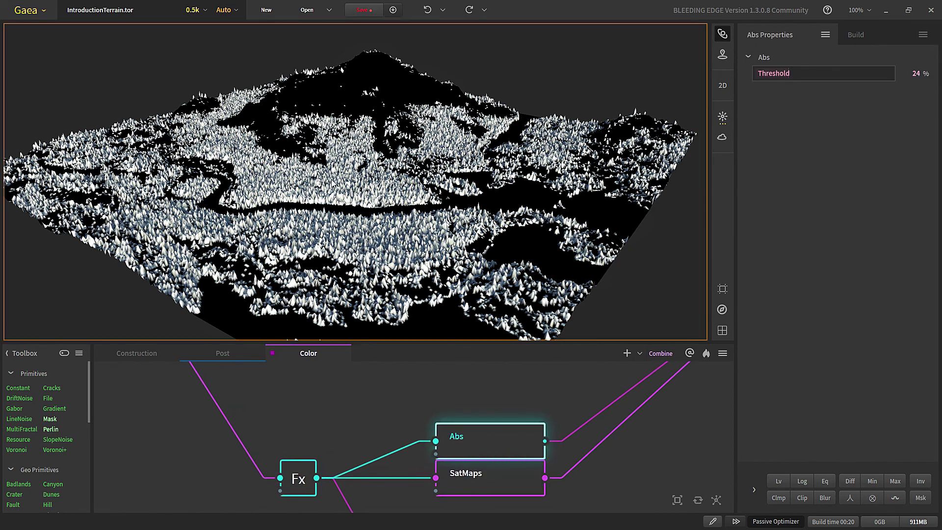
scroll(381, 203, "up", 5)
scroll(519, 441, "down", 5)
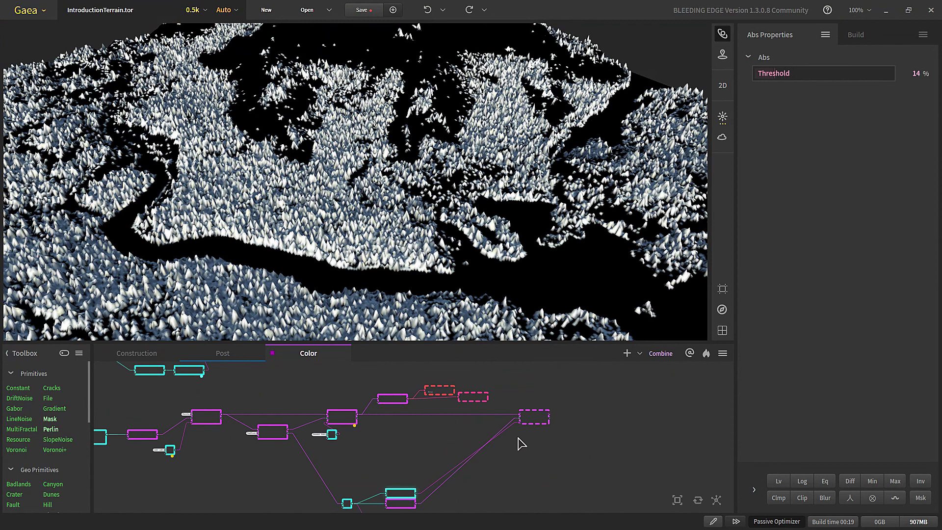
Preview the tree-color Combine node and examine the colored trees on the terrain from different angles and distances.
left_click(535, 418)
scroll(535, 422, "up", 5)
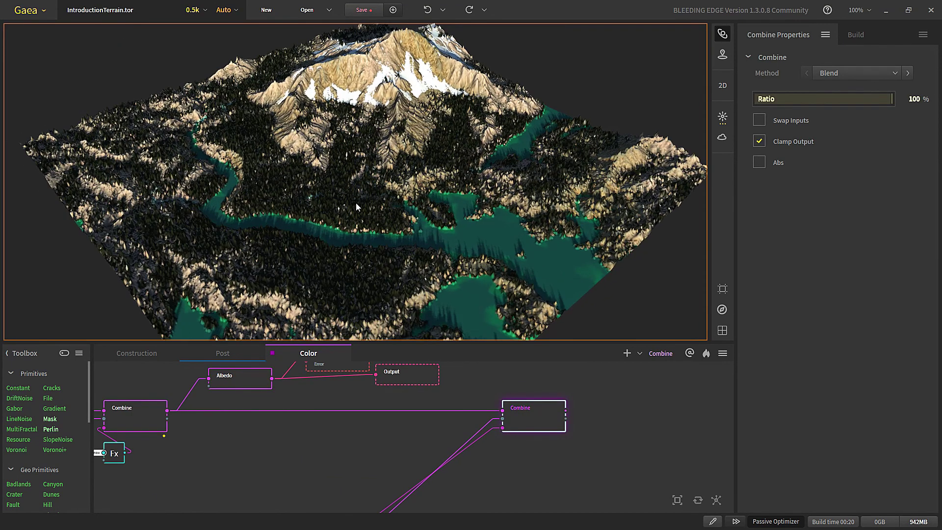
left_click_drag(355, 202, 330, 266)
scroll(331, 234, "up", 5)
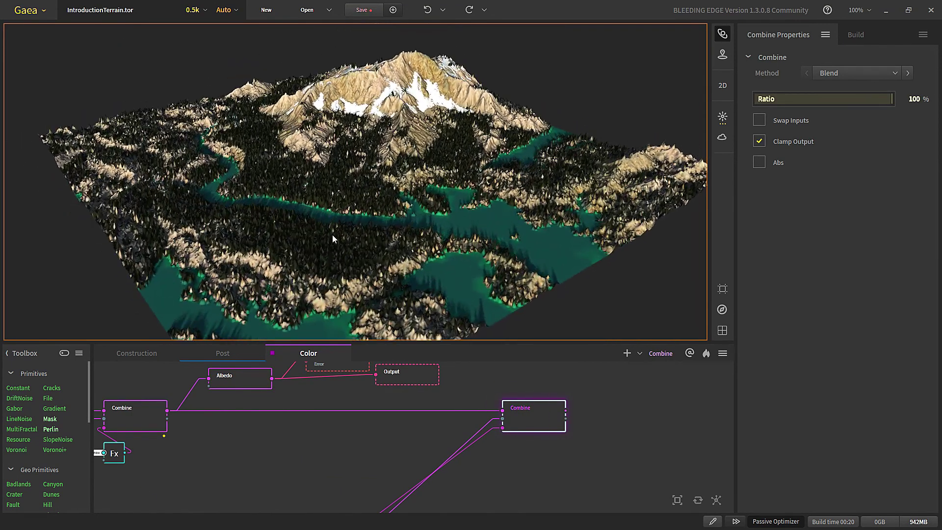
scroll(333, 273, "down", 3)
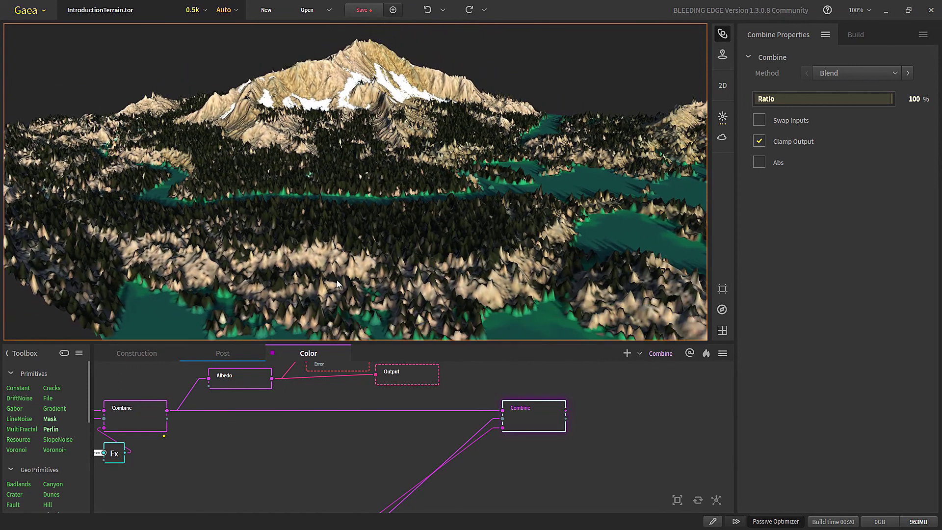
scroll(414, 500, "down", 5)
scroll(450, 453, "up", 4)
scroll(450, 452, "up", 1)
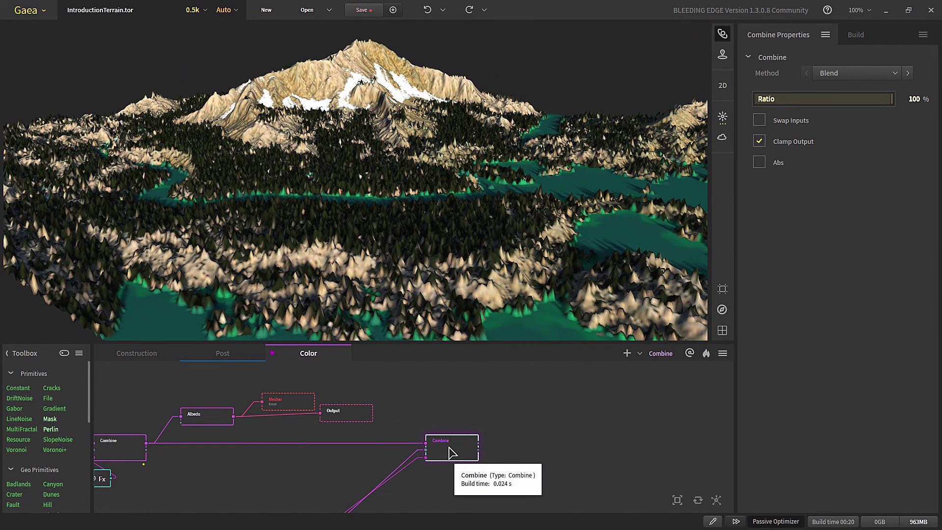
scroll(450, 452, "up", 1)
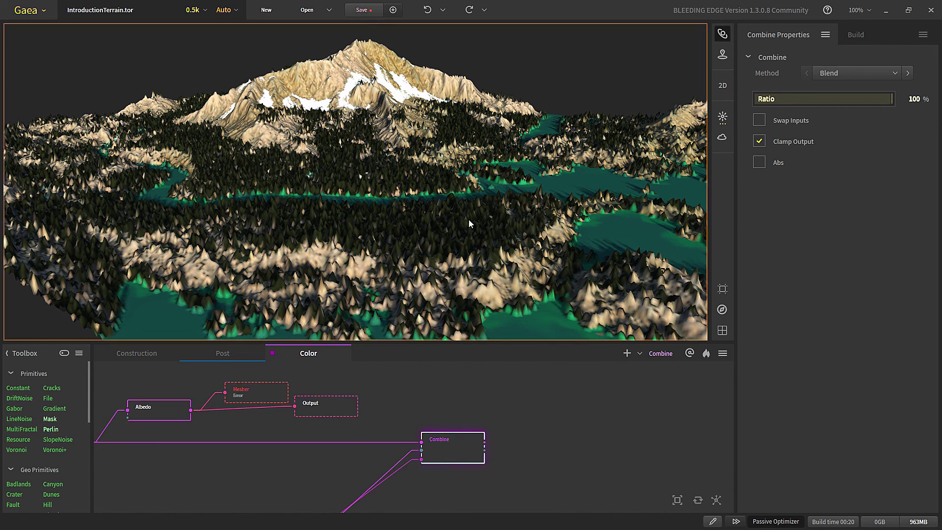